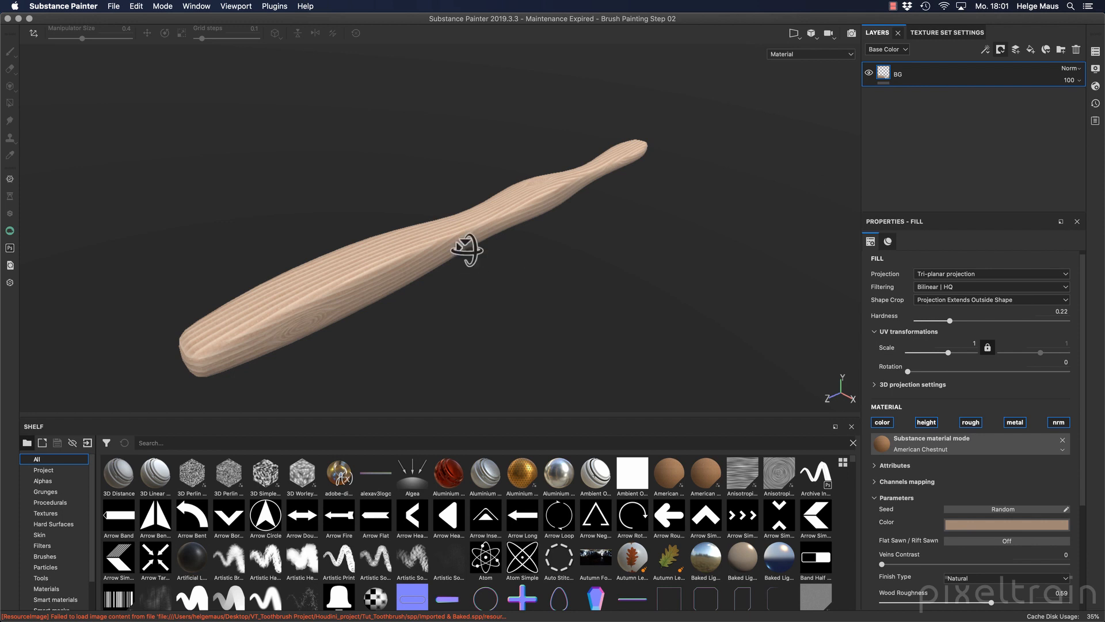
alt+drag(470, 248, 569, 228)
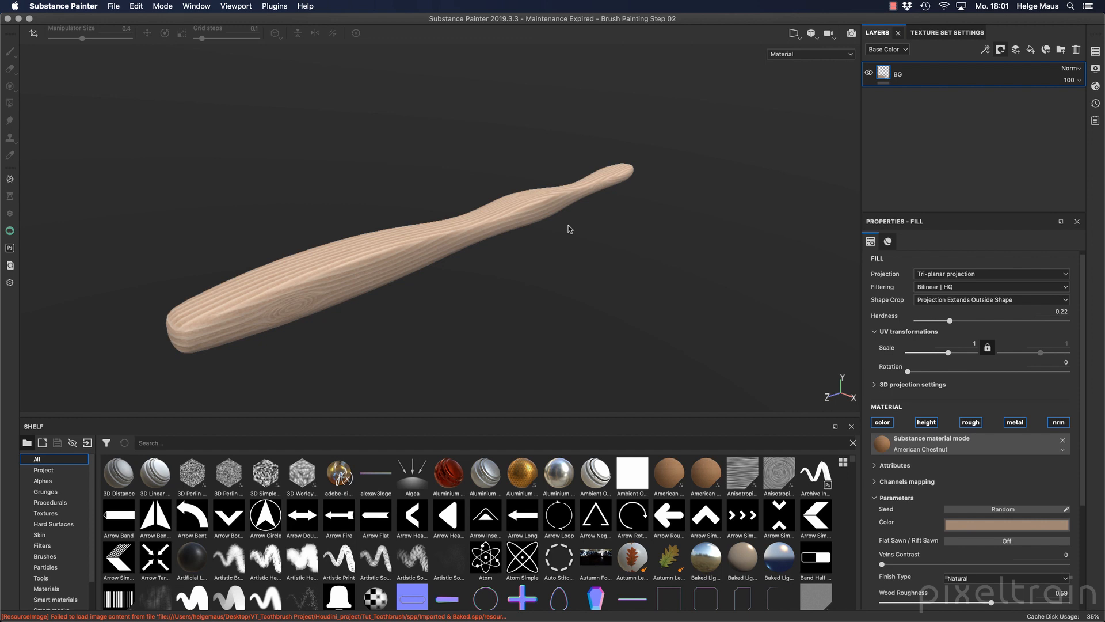
alt+drag(564, 223, 453, 238)
alt+right_drag(453, 238, 656, 197)
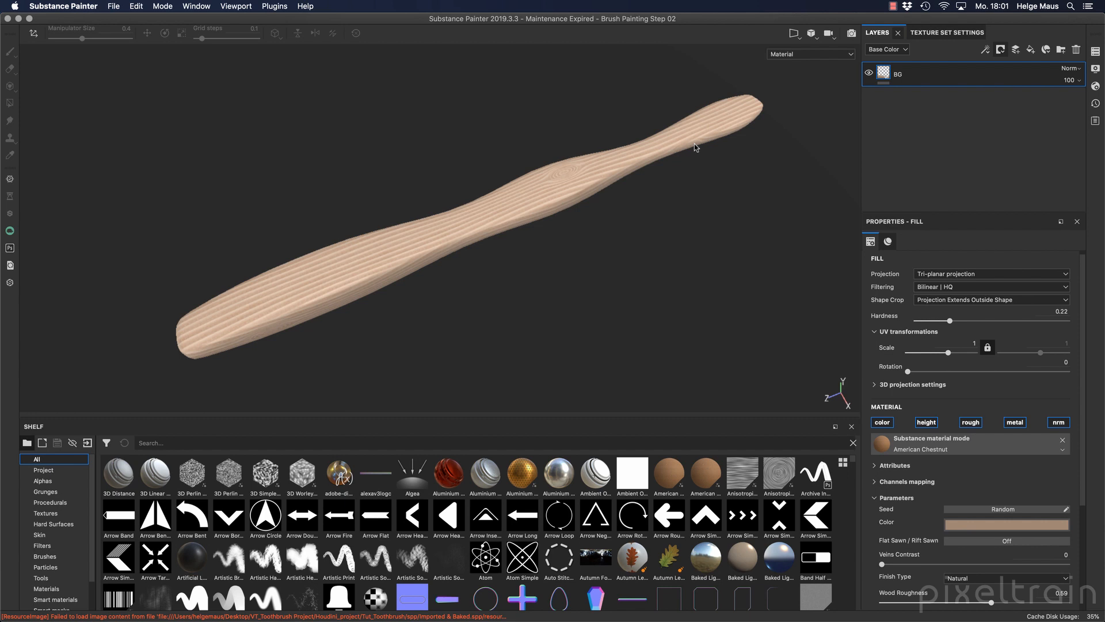
click(1016, 51)
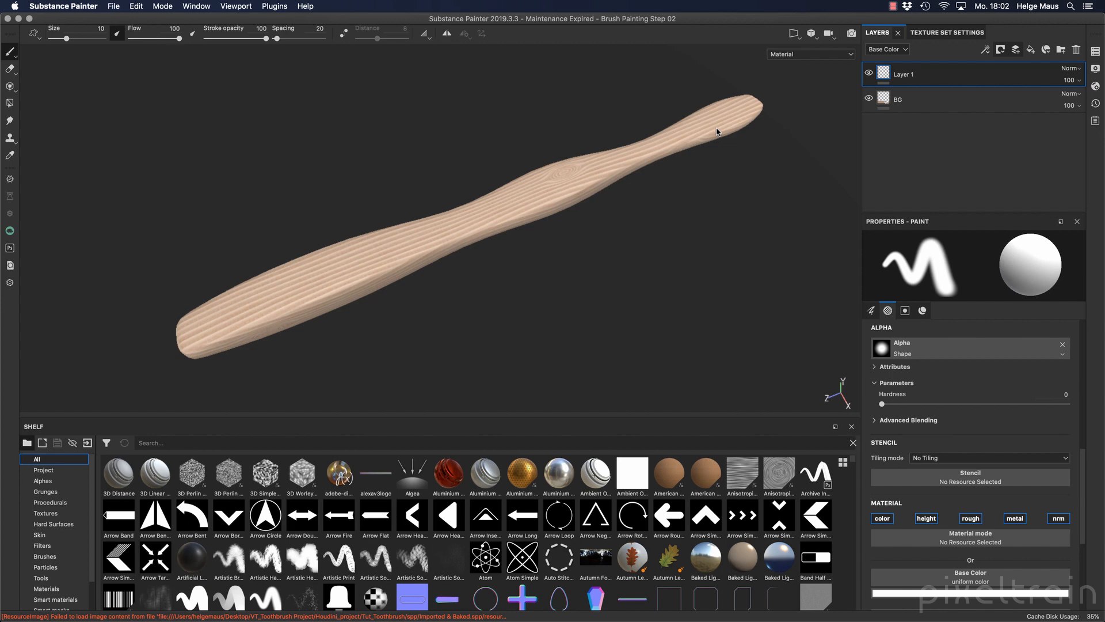
click(1076, 52)
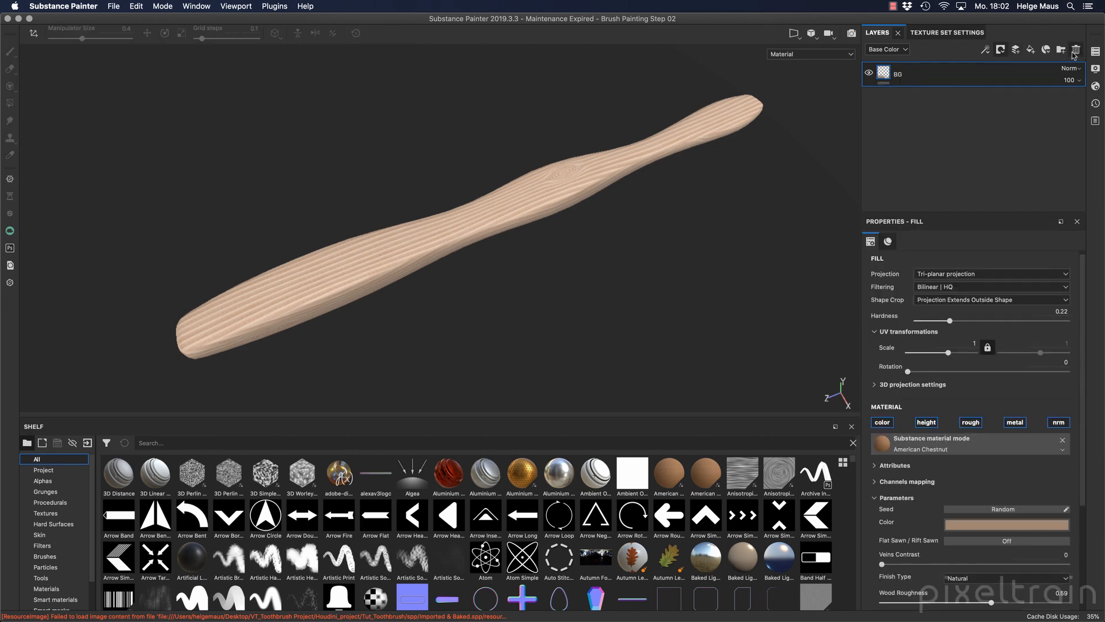
- Add a fill layer above BG and set its base color to pure red
click(1032, 50)
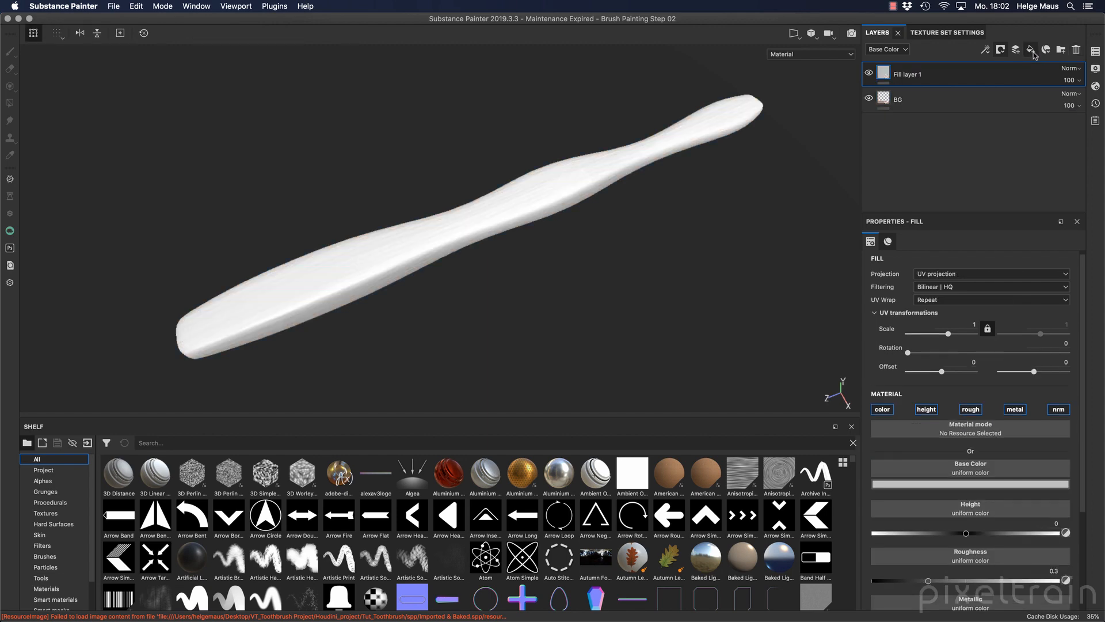
click(969, 486)
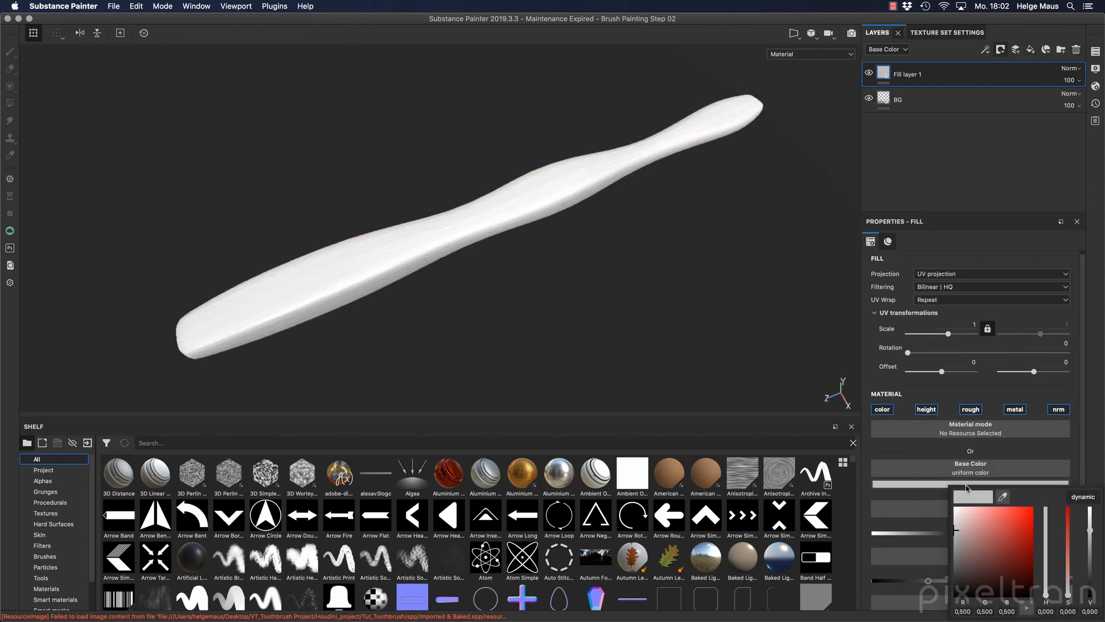
drag(1010, 539, 1085, 469)
click(924, 174)
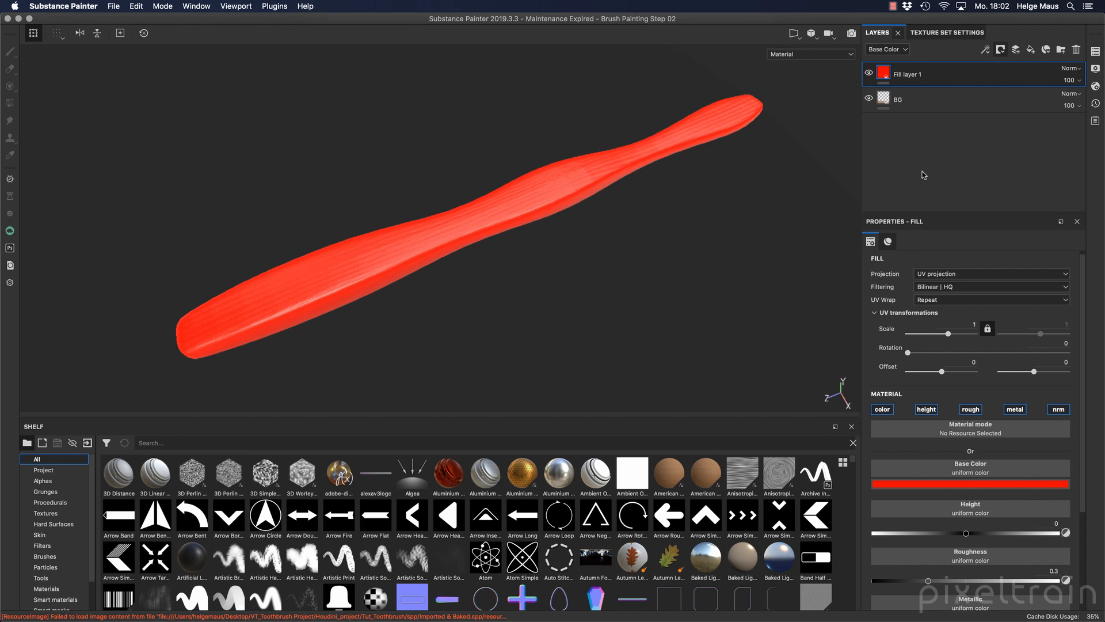
- Rename the red fill layer to "Darken Color"
double_click(908, 74)
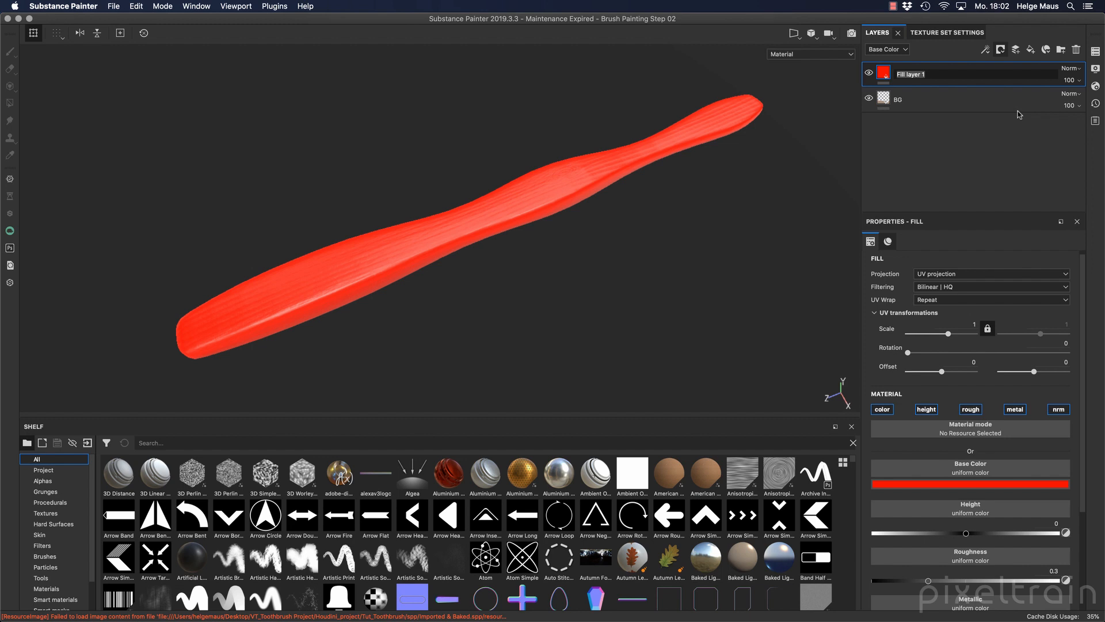
text(Darken Color)
key(Return)
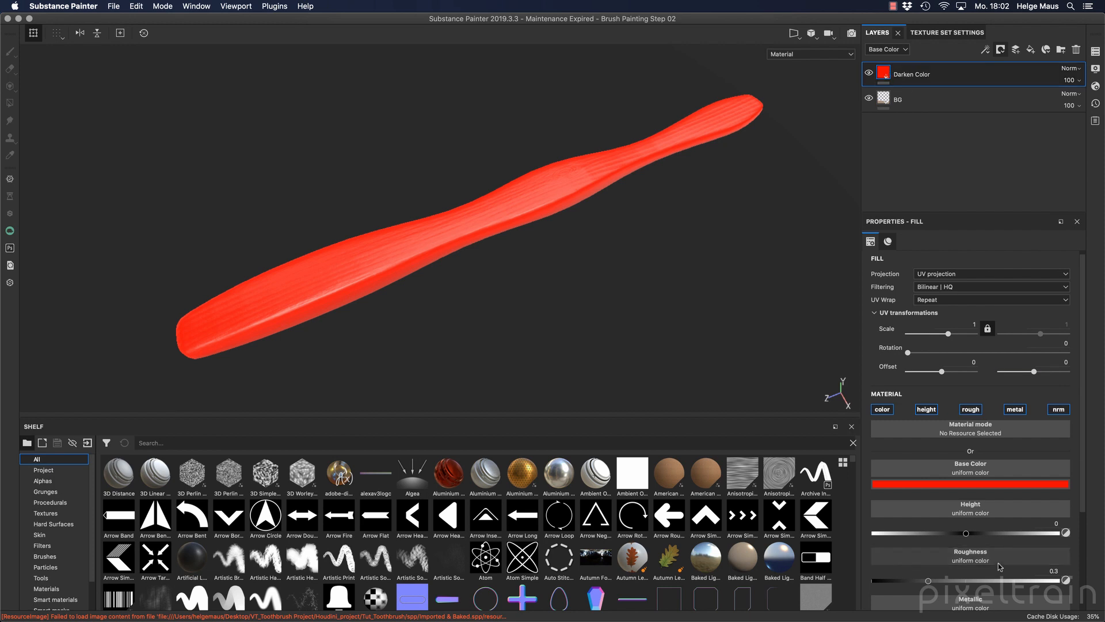
- Add a black mask to the Darken Color layer
scroll(1071, 480, down, 2)
scroll(1065, 483, up, 3)
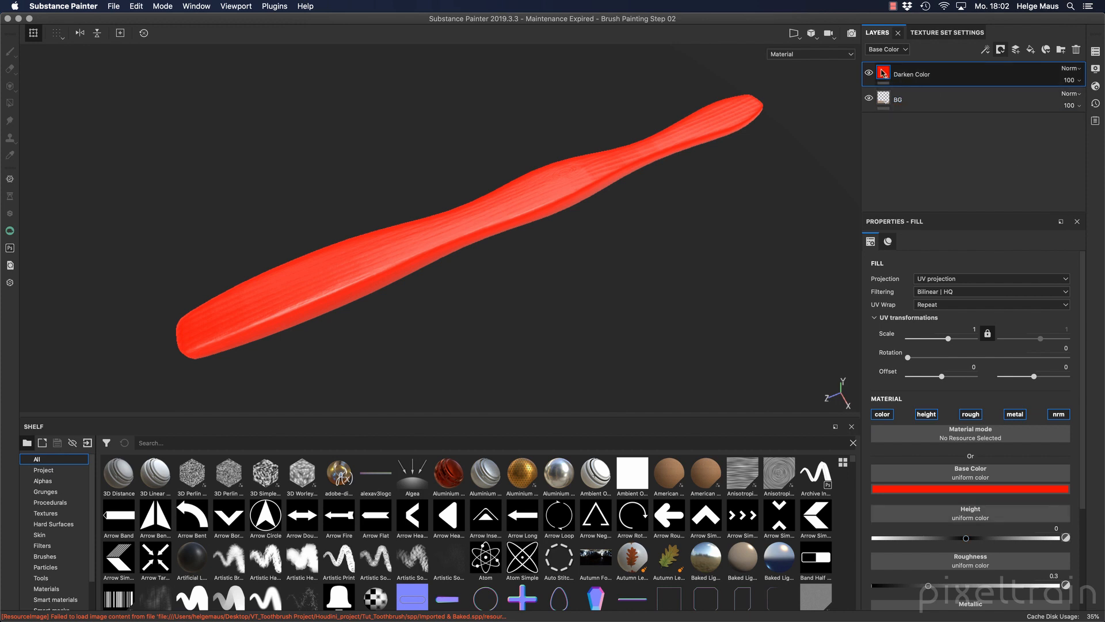
right_click(963, 75)
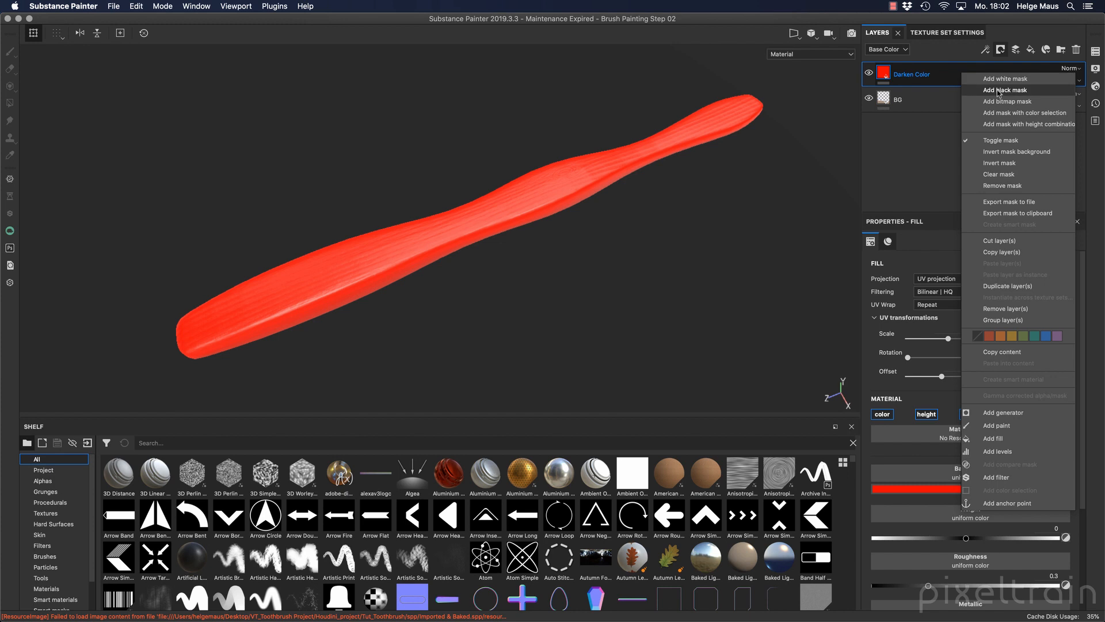
click(923, 159)
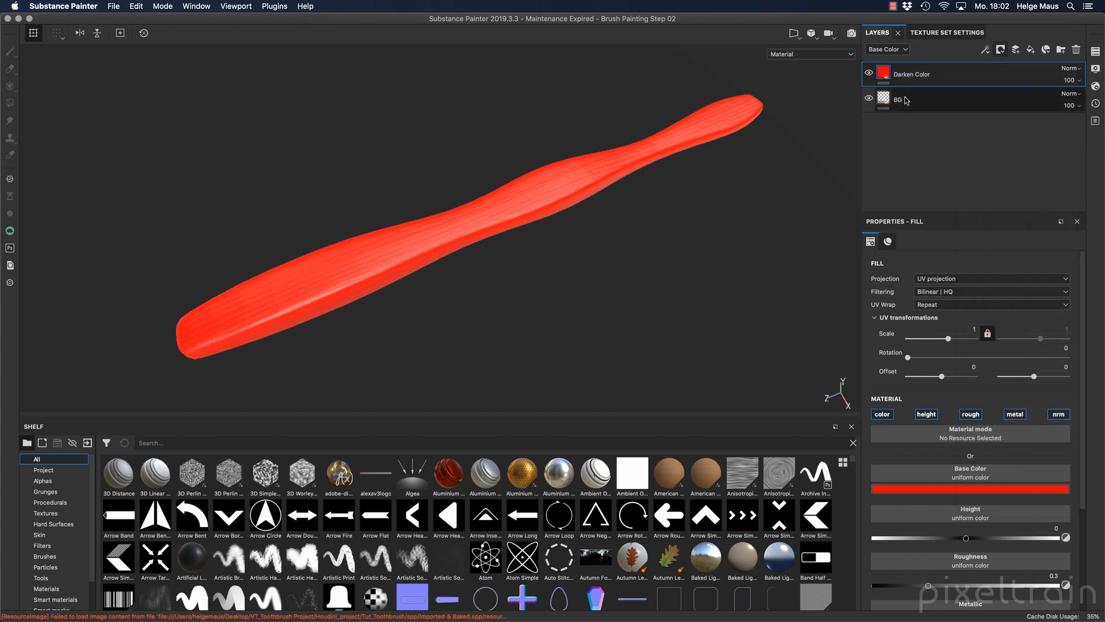
click(999, 51)
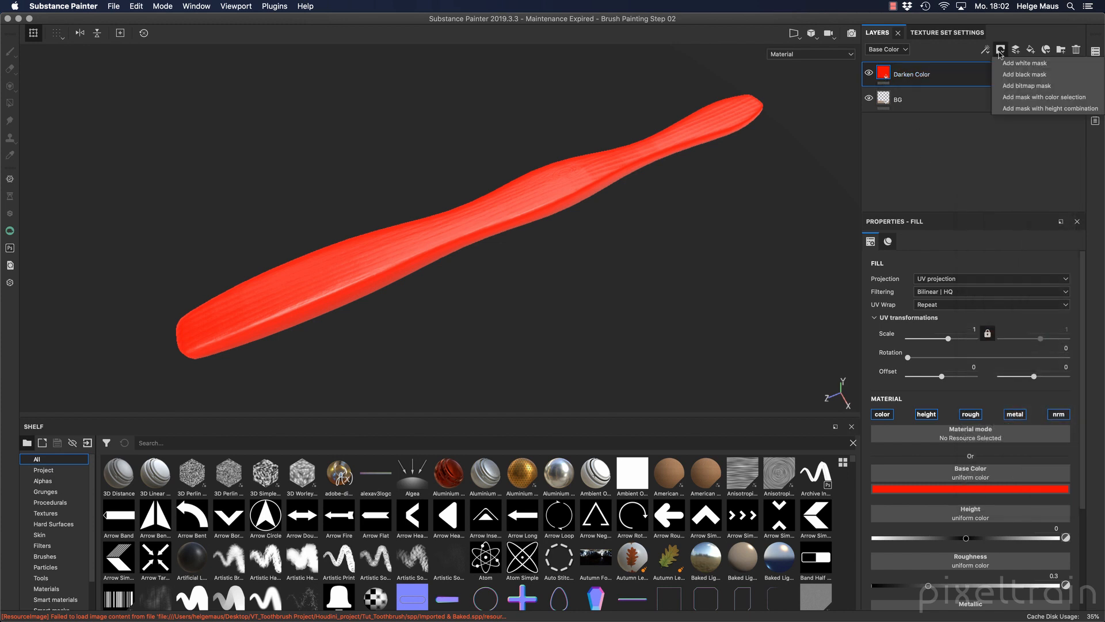
click(1025, 75)
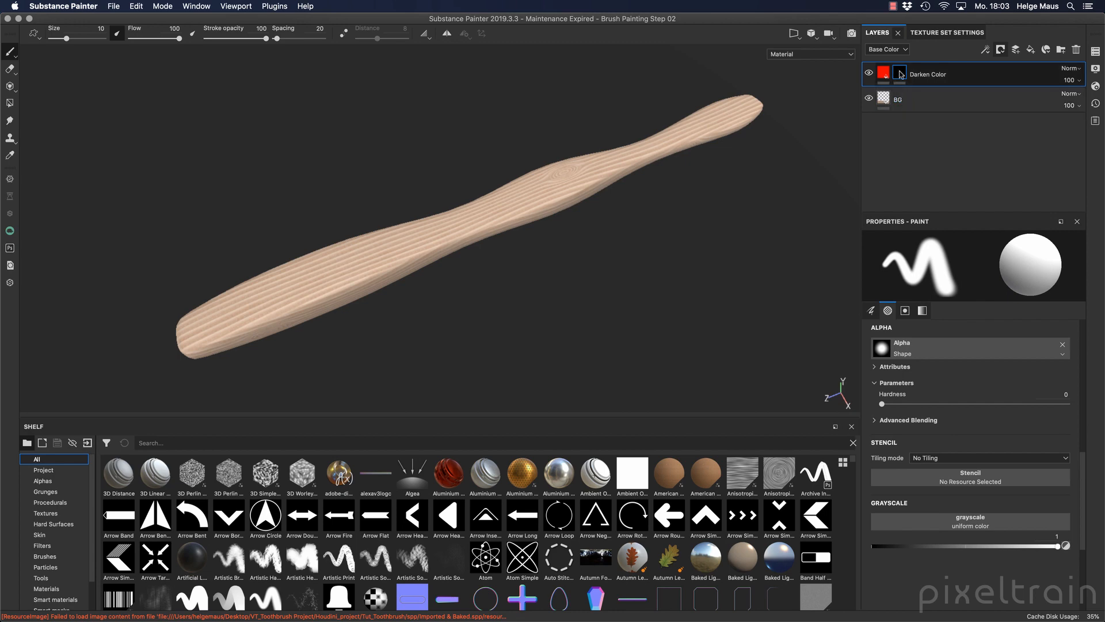
- Paint a wavy white test stroke into the Darken Color mask along the handle's upper surface
mouse_move(900, 75)
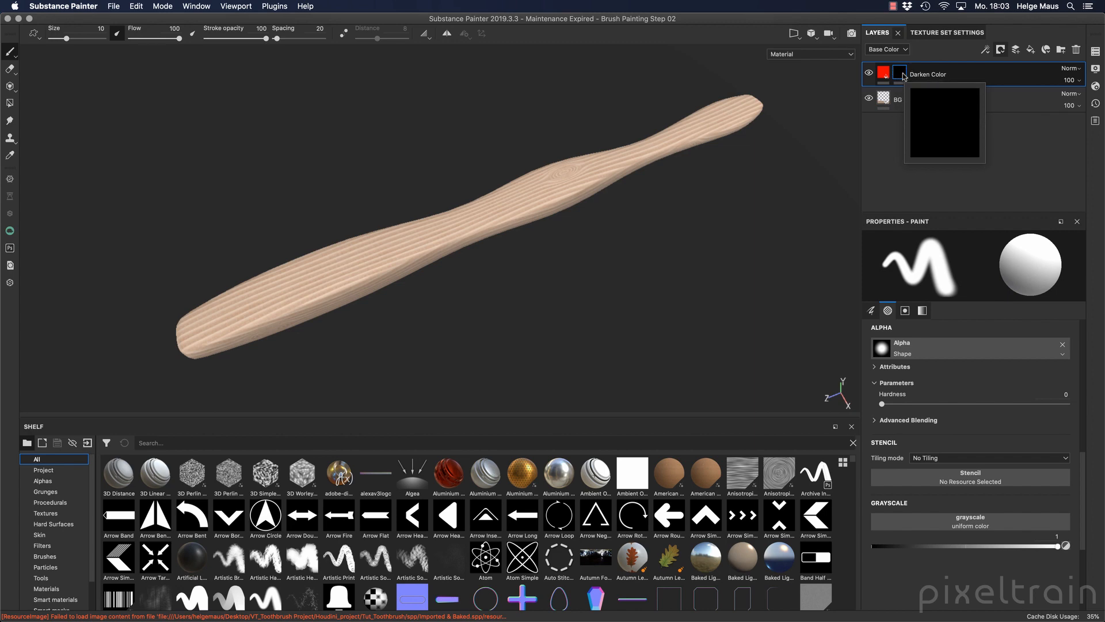
click(883, 72)
click(899, 73)
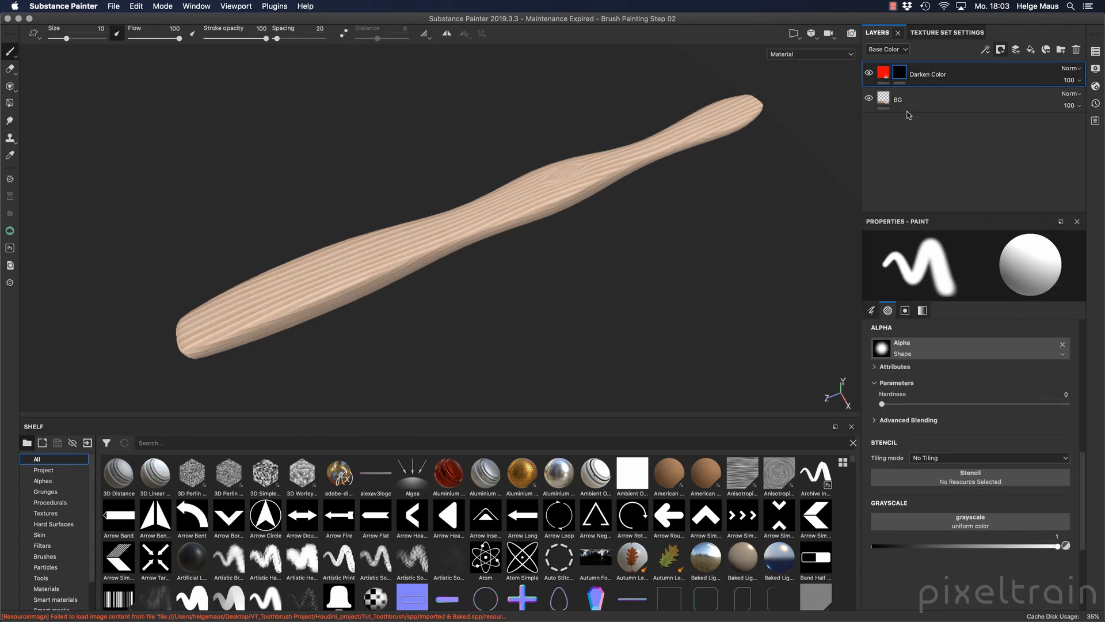
click(883, 72)
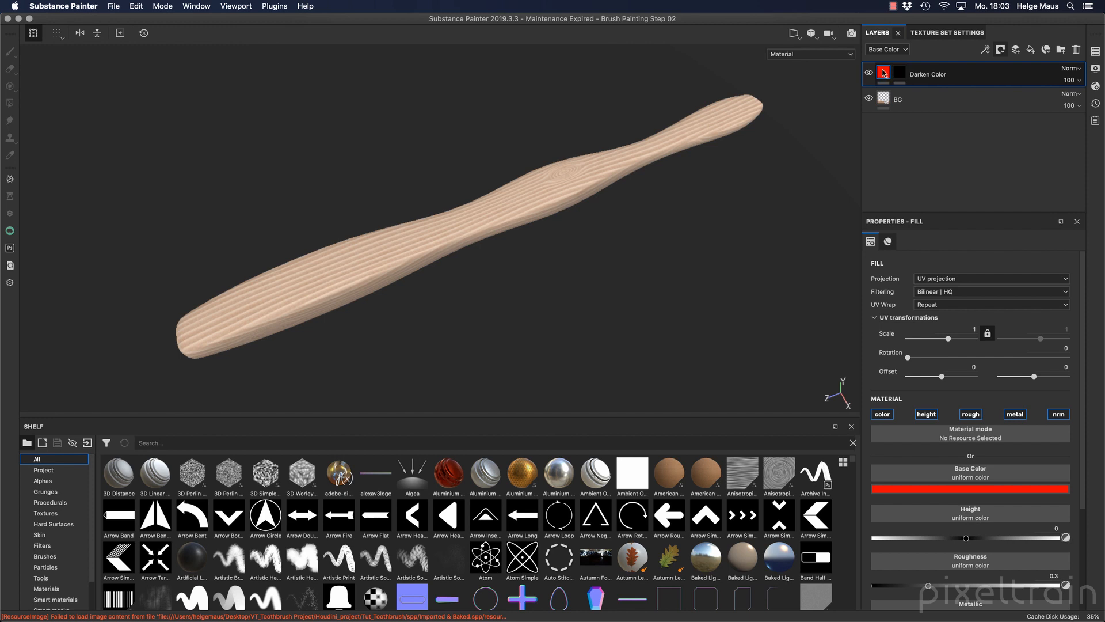
click(898, 72)
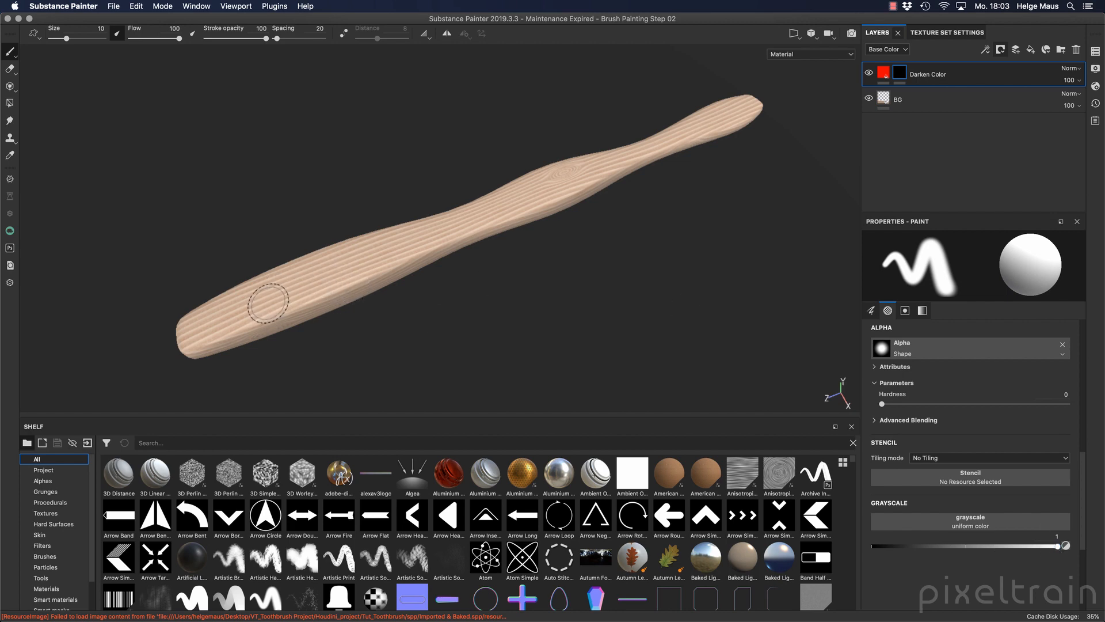
mouse_move(259, 300)
mouse_down()
mouse_move(354, 281)
mouse_move(472, 221)
mouse_up()
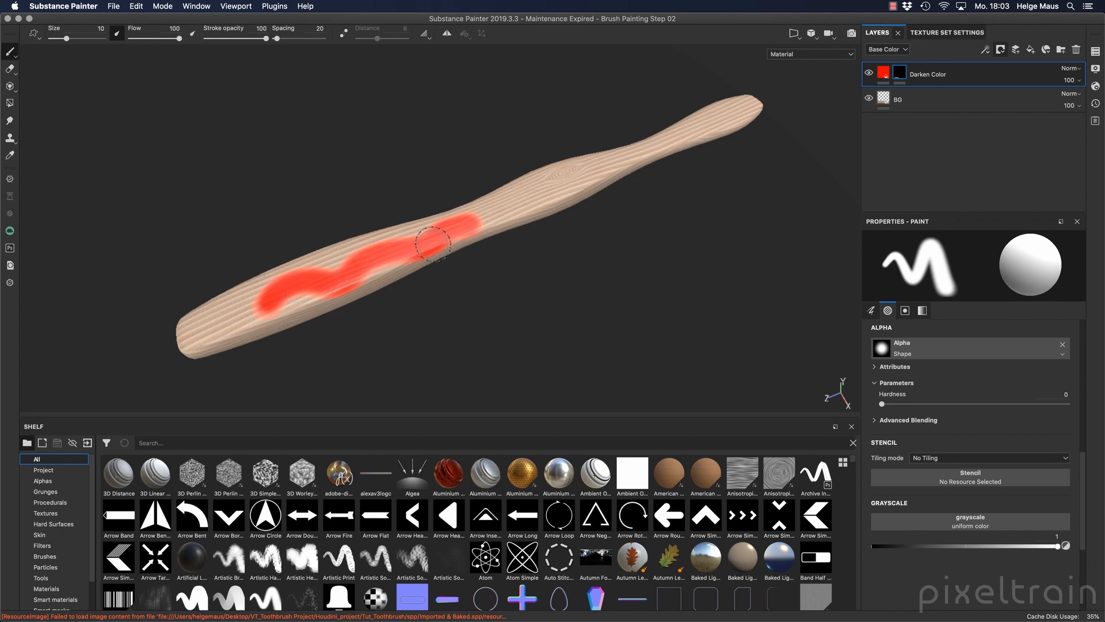
mouse_move(428, 248)
alt+mouse_down()
mouse_move(439, 291)
mouse_move(595, 214)
mouse_move(361, 232)
mouse_move(426, 242)
alt+mouse_up()
alt+right_drag(426, 242, 864, 199)
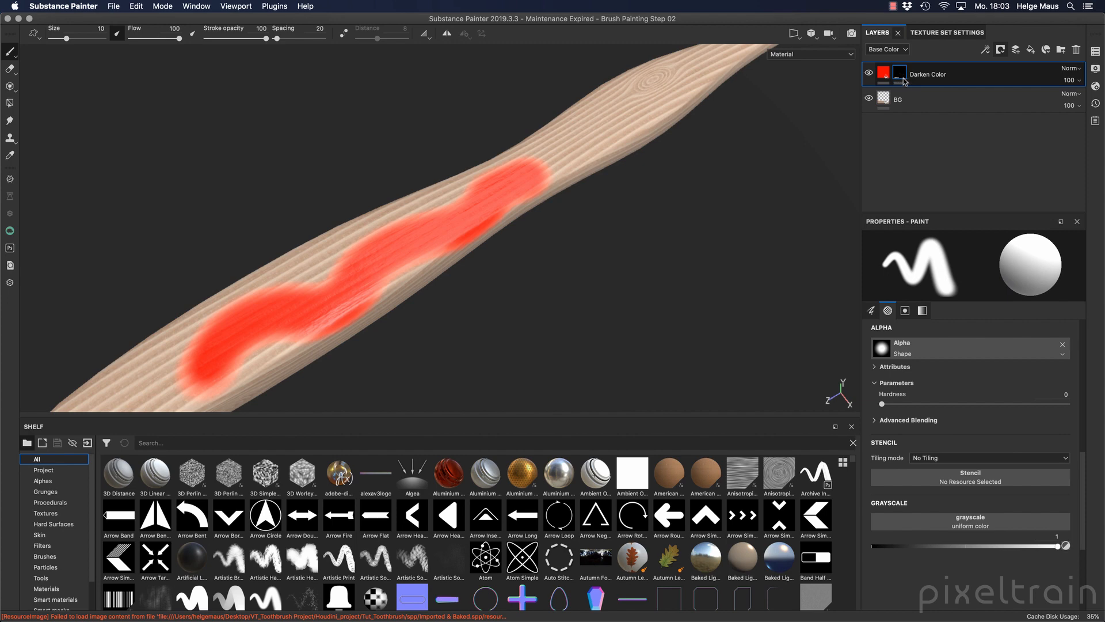
- Set the Darken Color fill's roughness to 0.1782
click(883, 75)
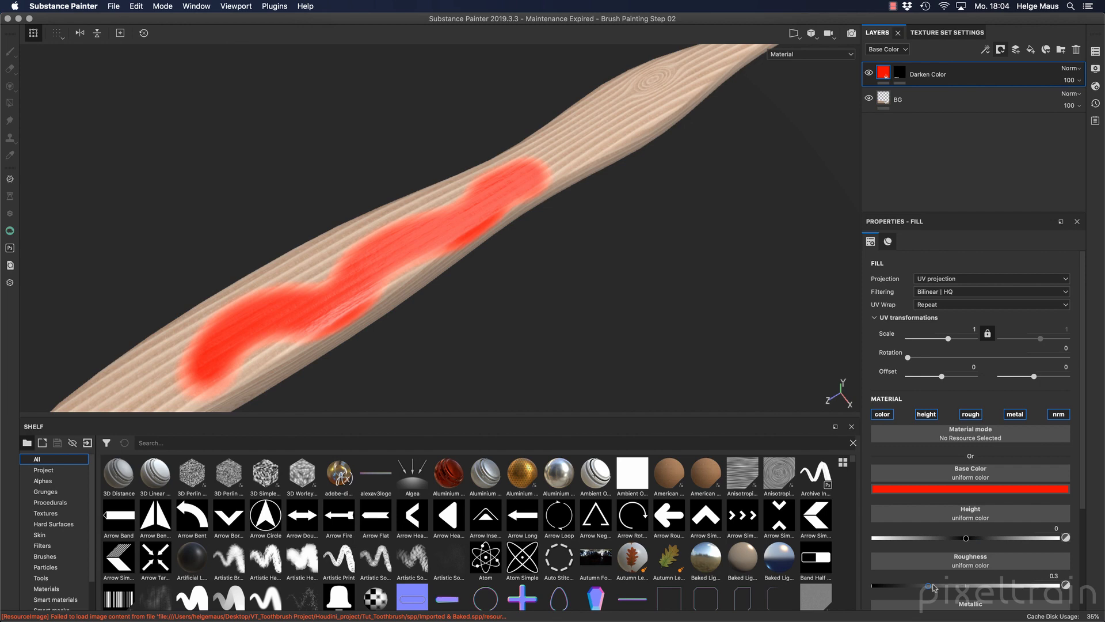
mouse_move(927, 585)
mouse_down()
mouse_move(915, 588)
mouse_move(924, 596)
mouse_move(905, 592)
mouse_up()
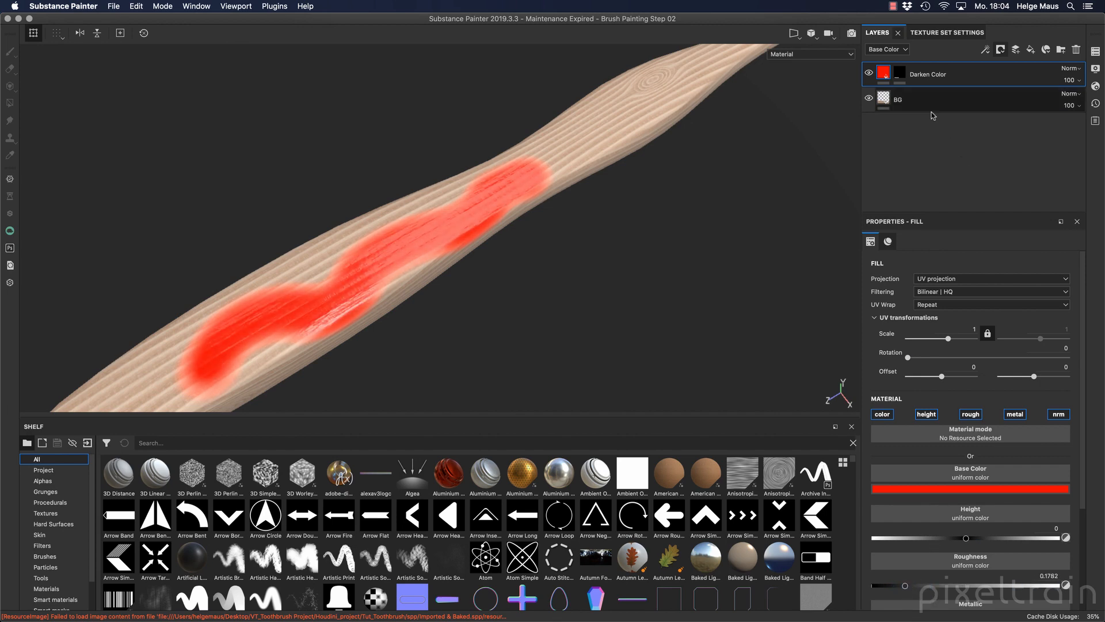
- Clear the test stroke from the Darken Color layer's mask
click(899, 74)
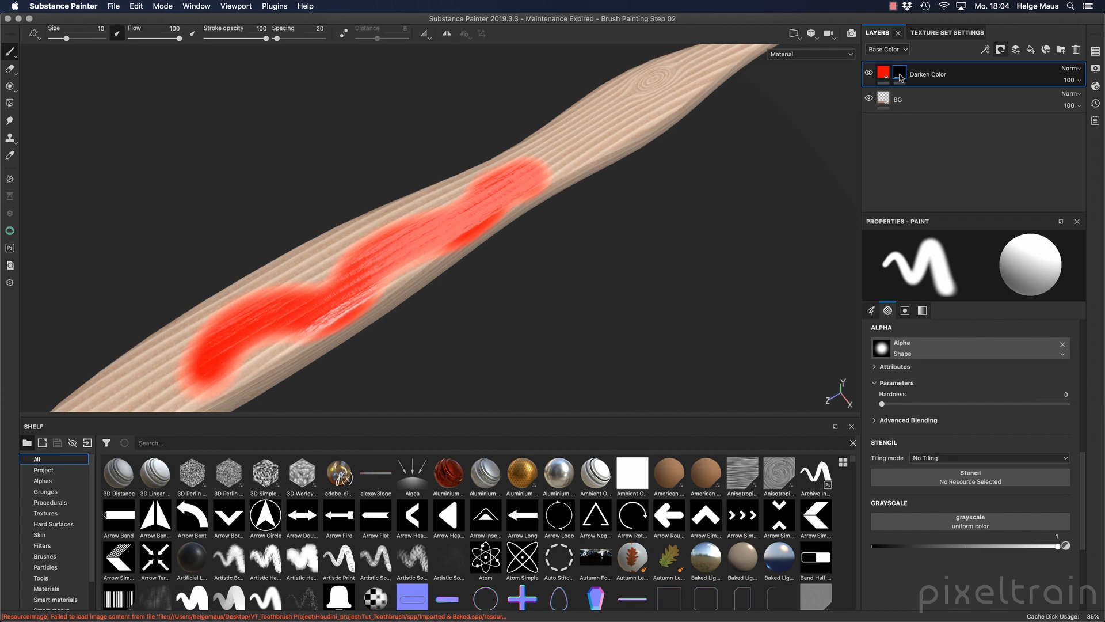
right_click(900, 78)
click(927, 99)
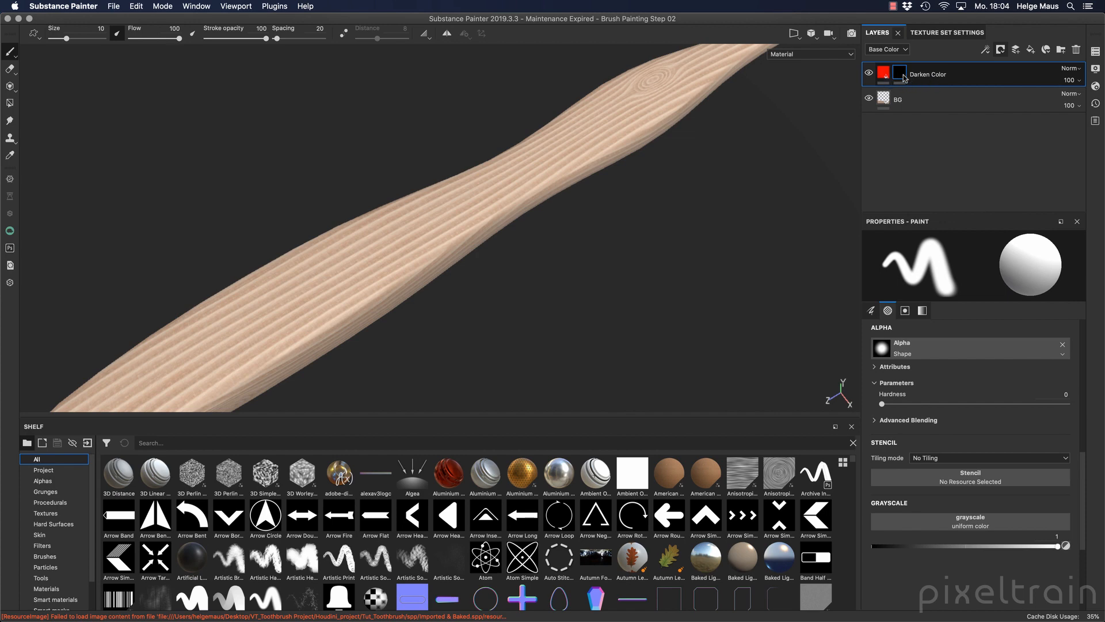
mouse_move(905, 77)
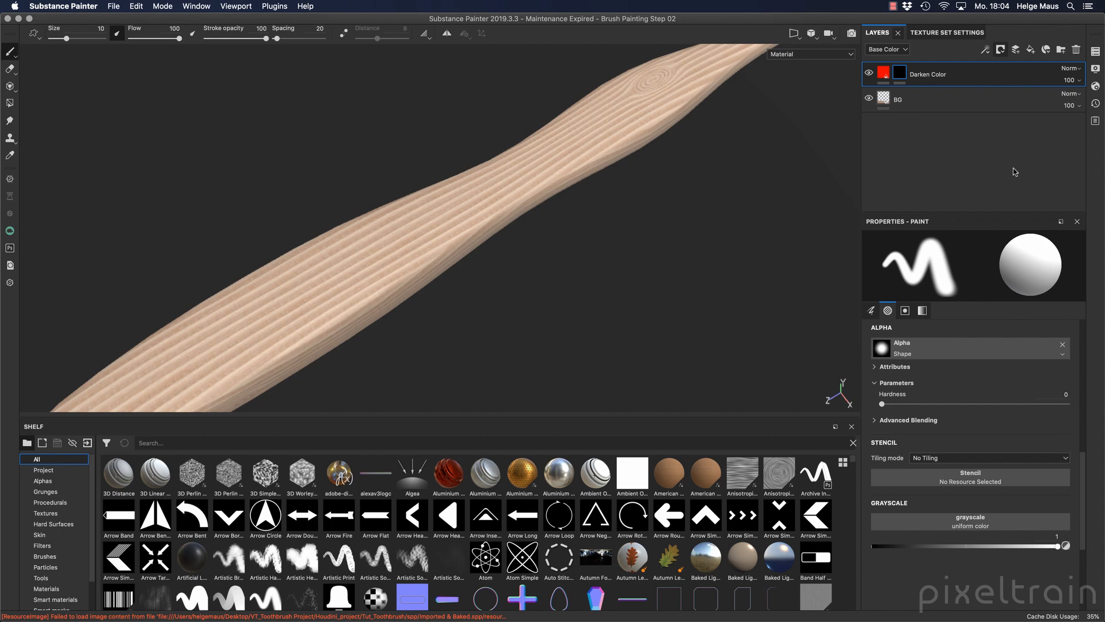
- Show only the mask channel in the viewport and paint a curved white stroke on the wide part of the handle
click(840, 55)
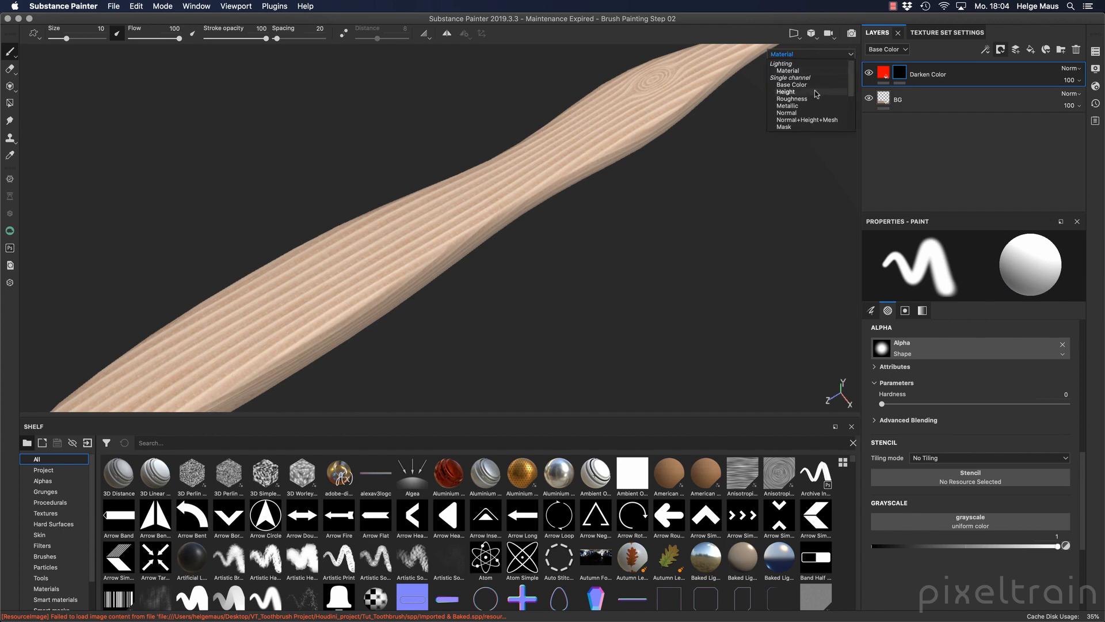
click(785, 126)
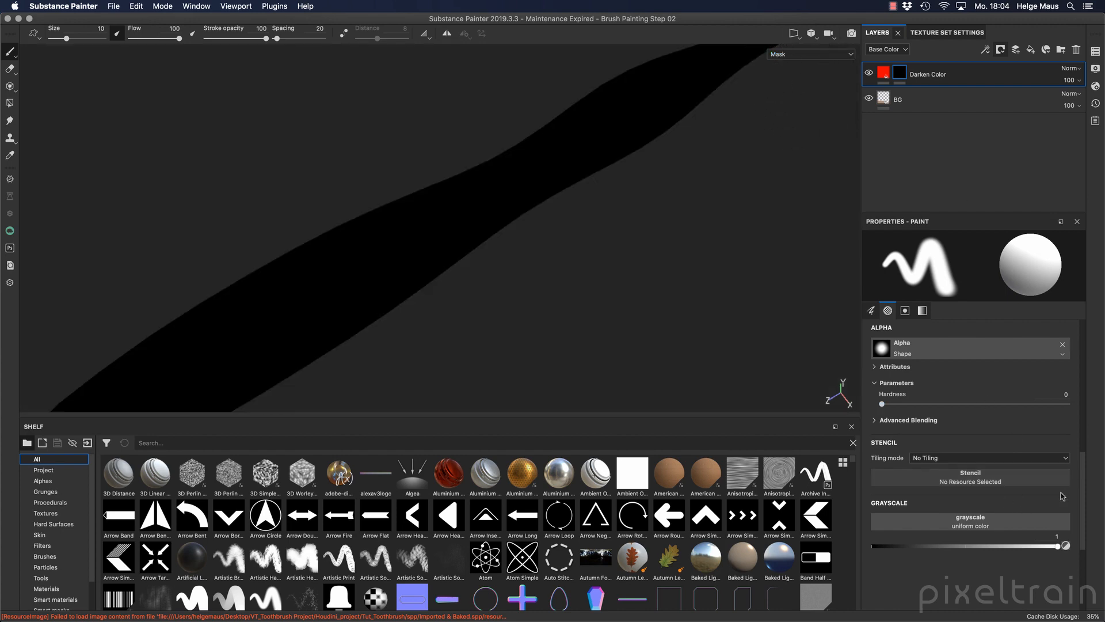
drag(193, 382, 377, 250)
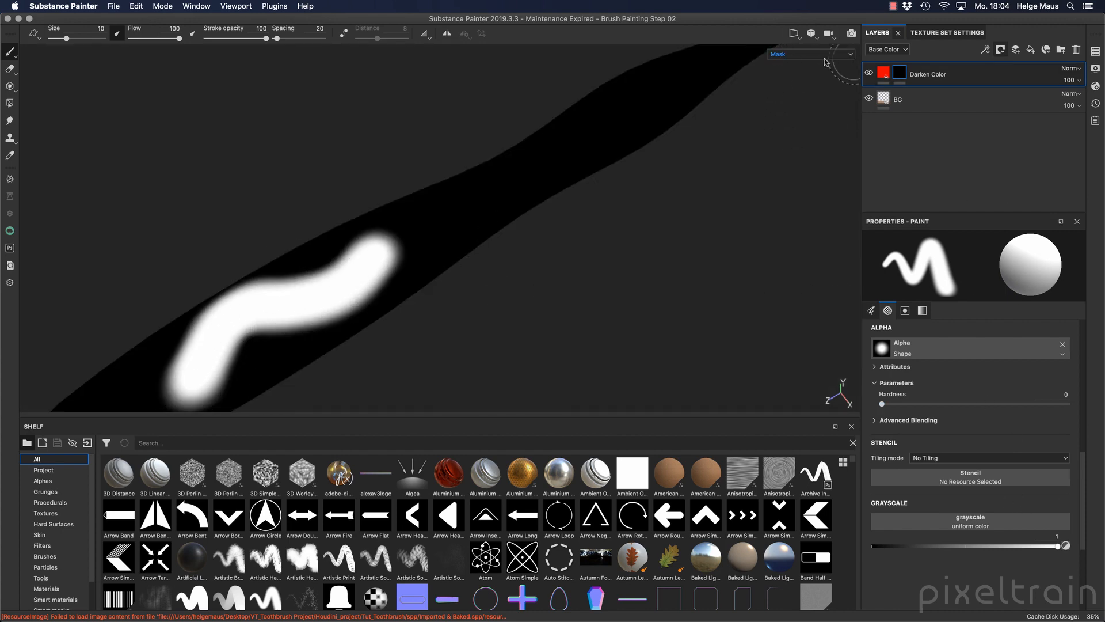
- Return the viewport to the material display and clear the Darken Color mask again
click(803, 55)
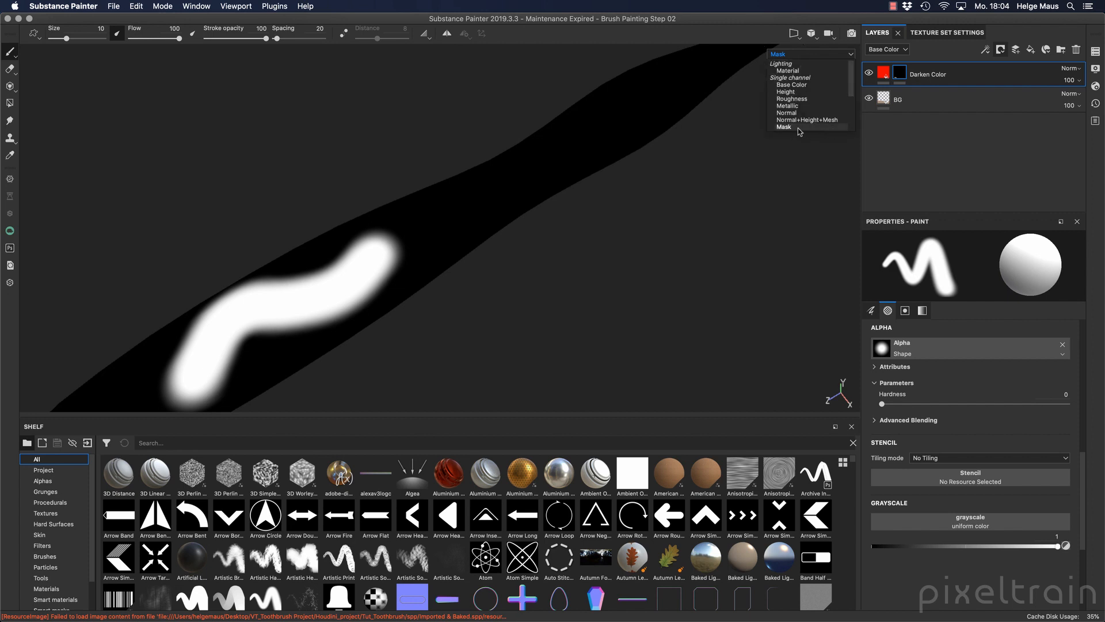
click(900, 76)
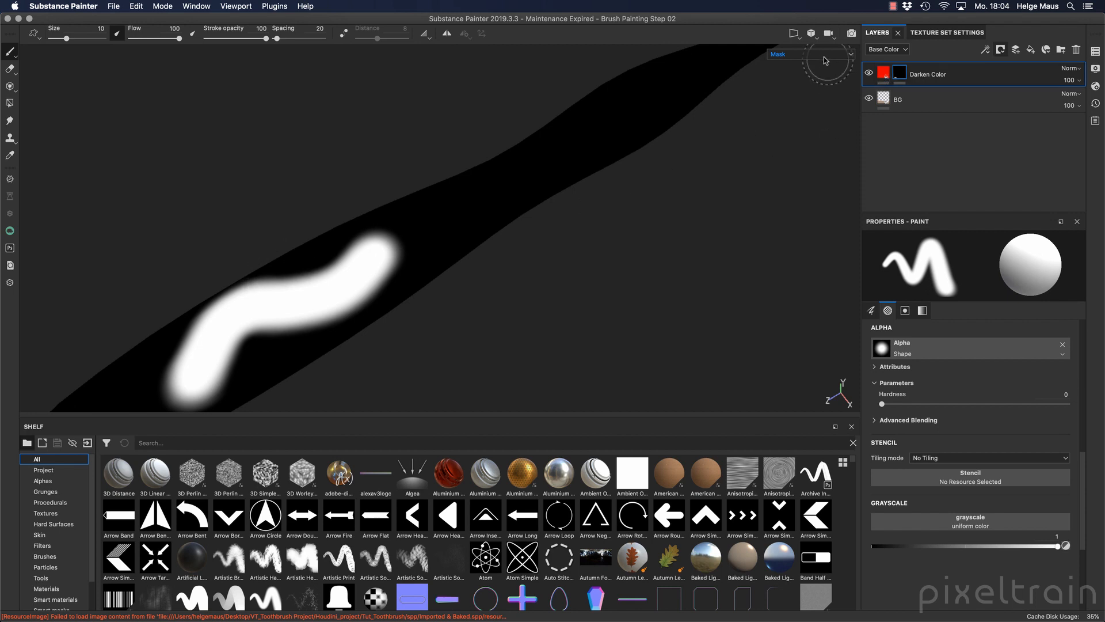
key(m)
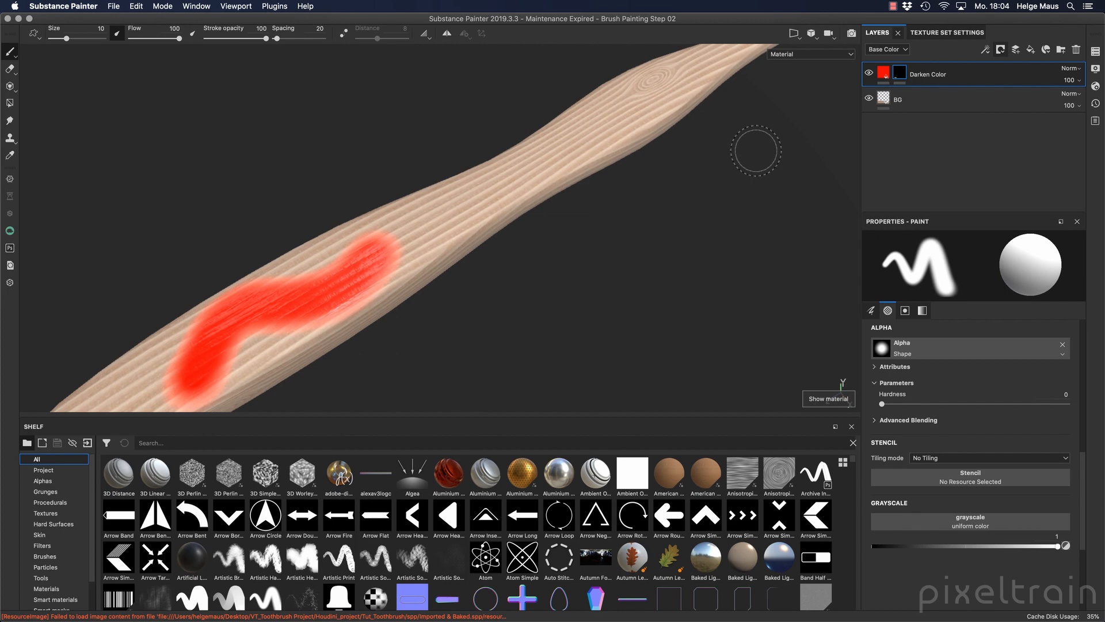
right_click(899, 72)
click(966, 92)
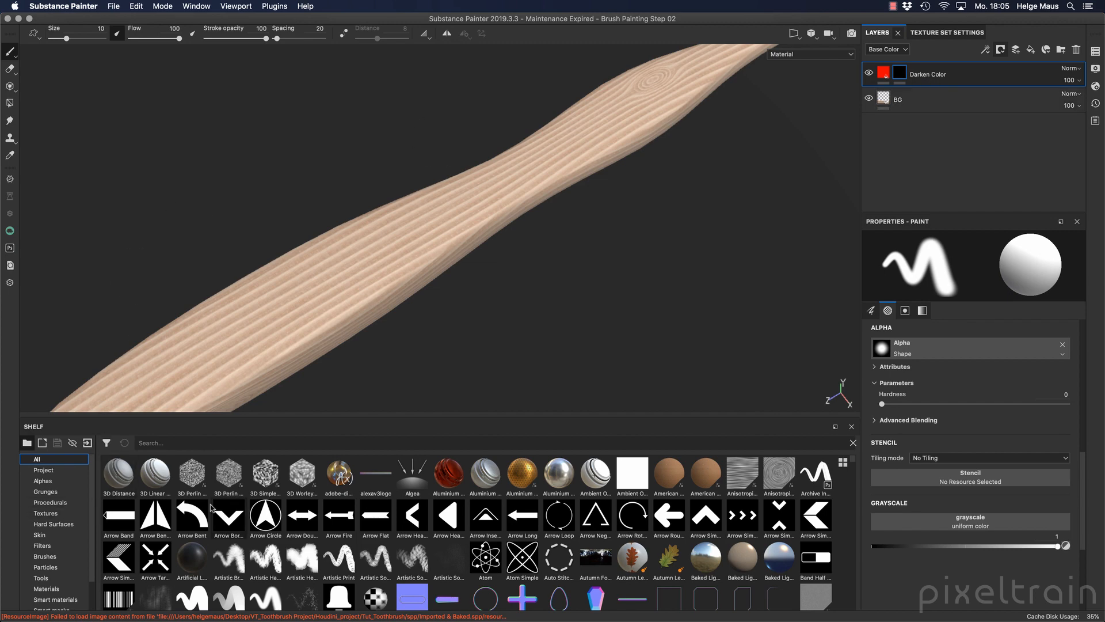
- Browse the shelf's procedurals and search them for "grunge"
click(49, 503)
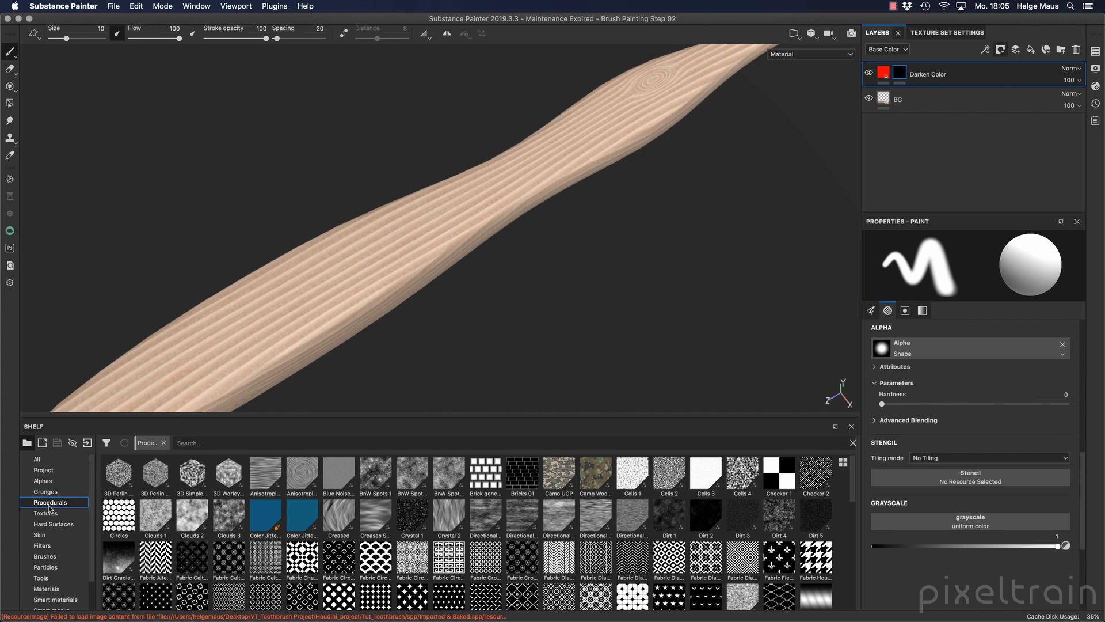
drag(854, 492, 851, 575)
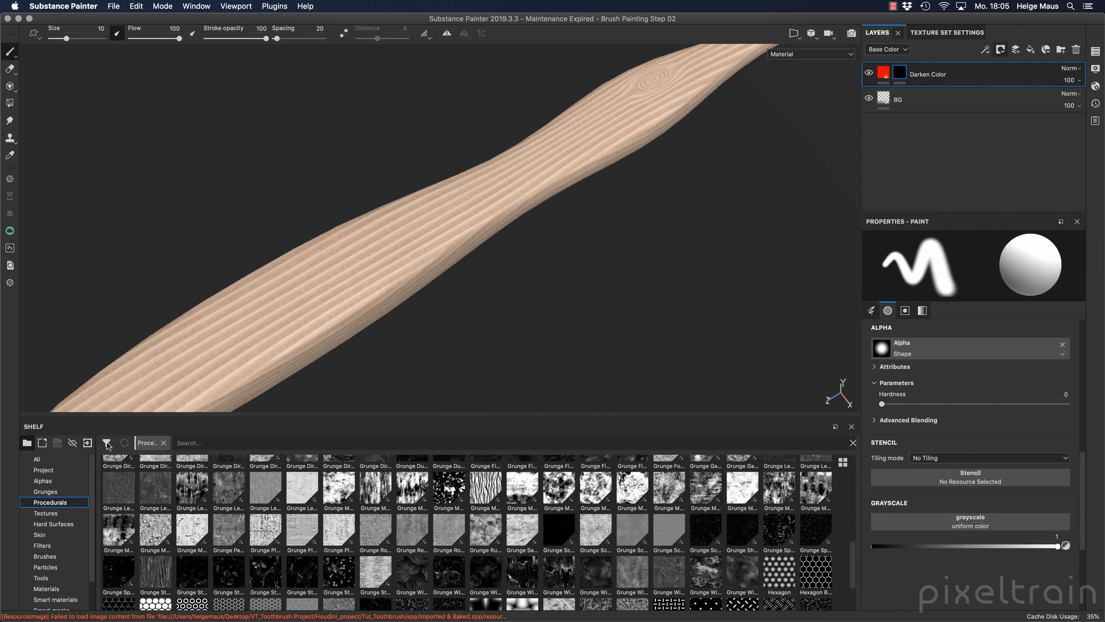
click(190, 443)
text(grunge)
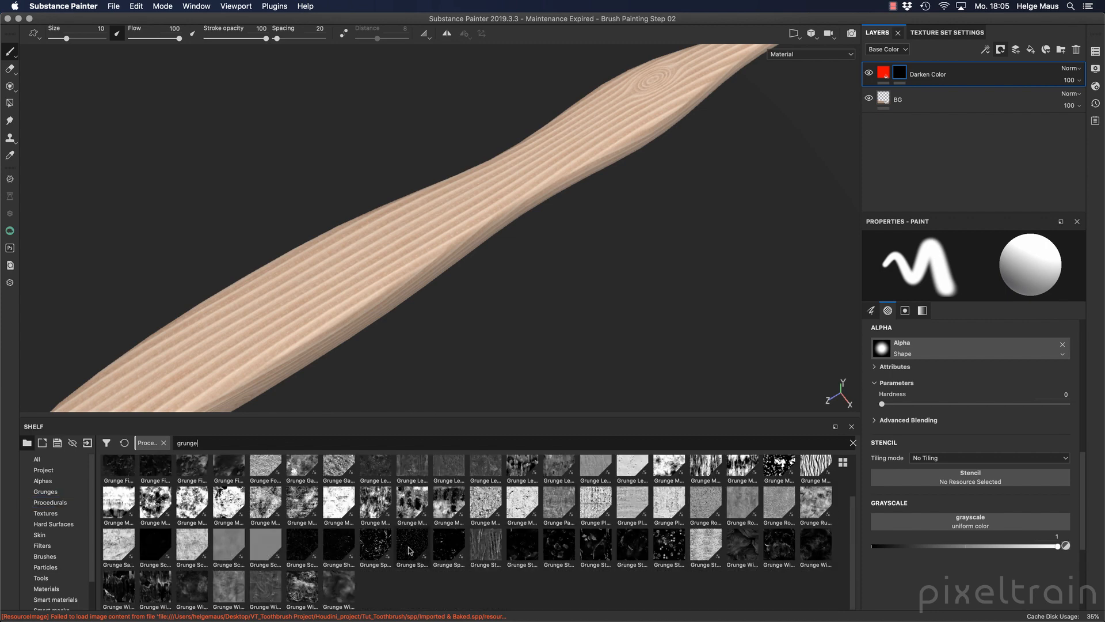
click(155, 502)
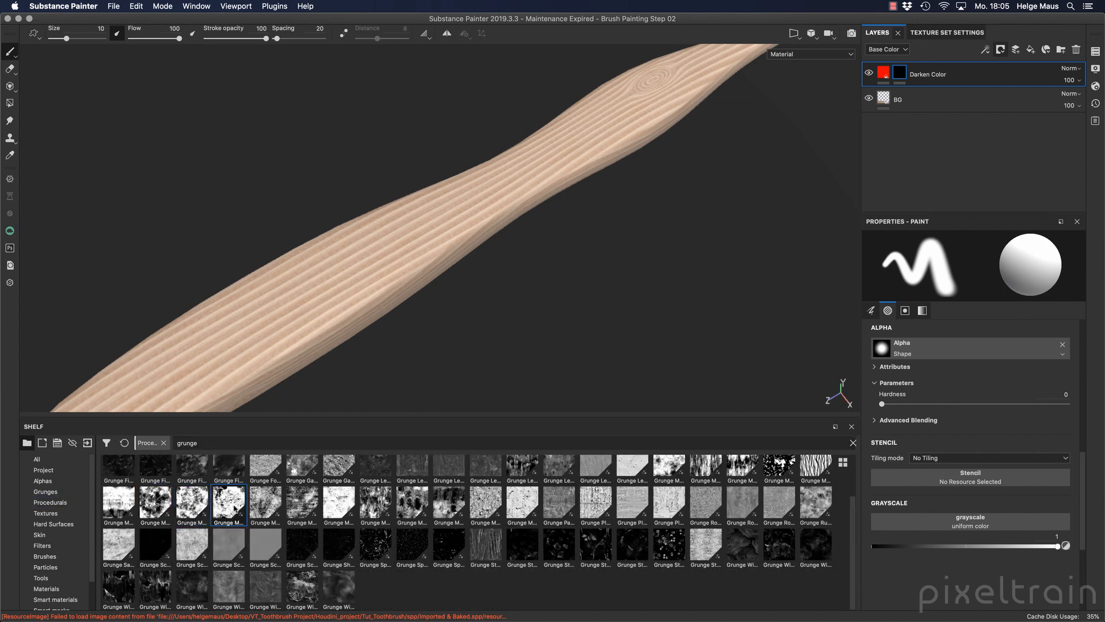
click(270, 508)
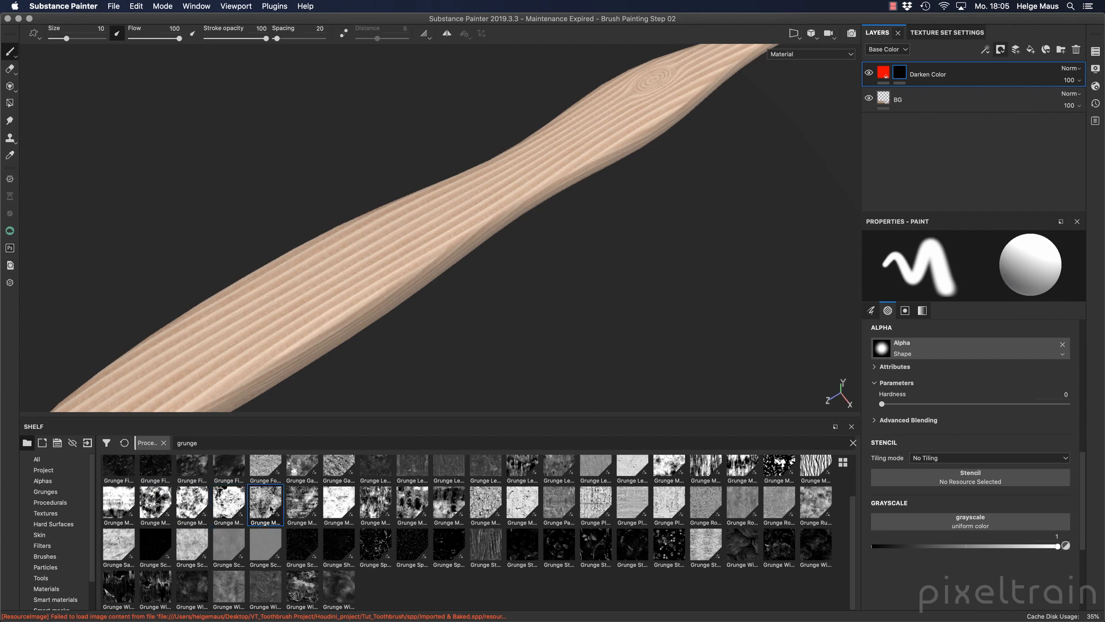
scroll(570, 575, up, 2)
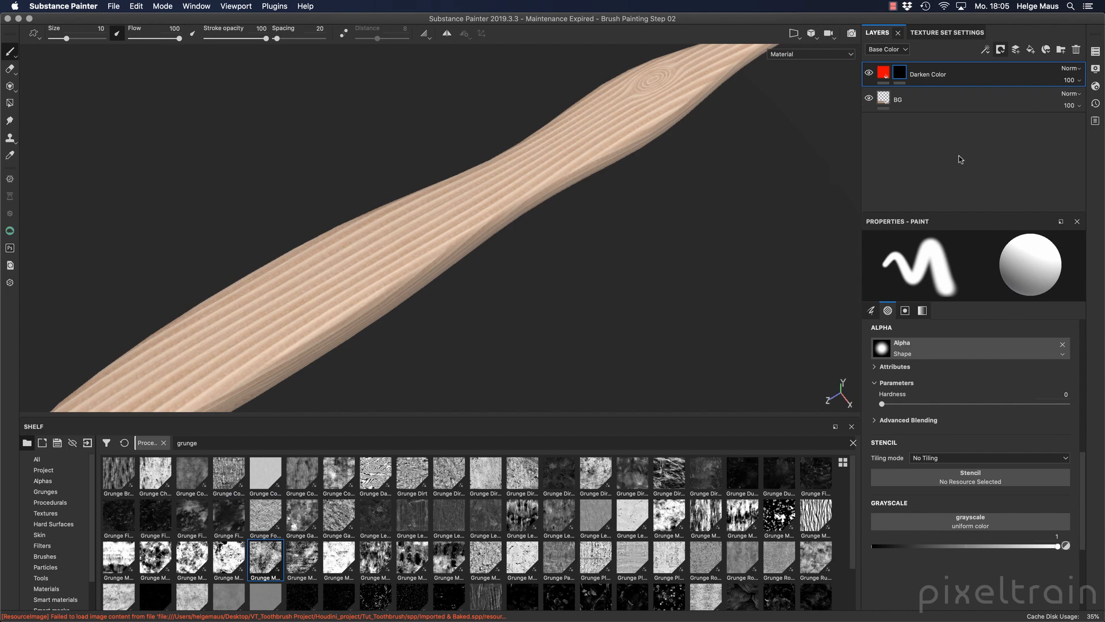
- Add a fill effect to the Darken Color layer's mask and show only the mask channel in the viewport
click(900, 75)
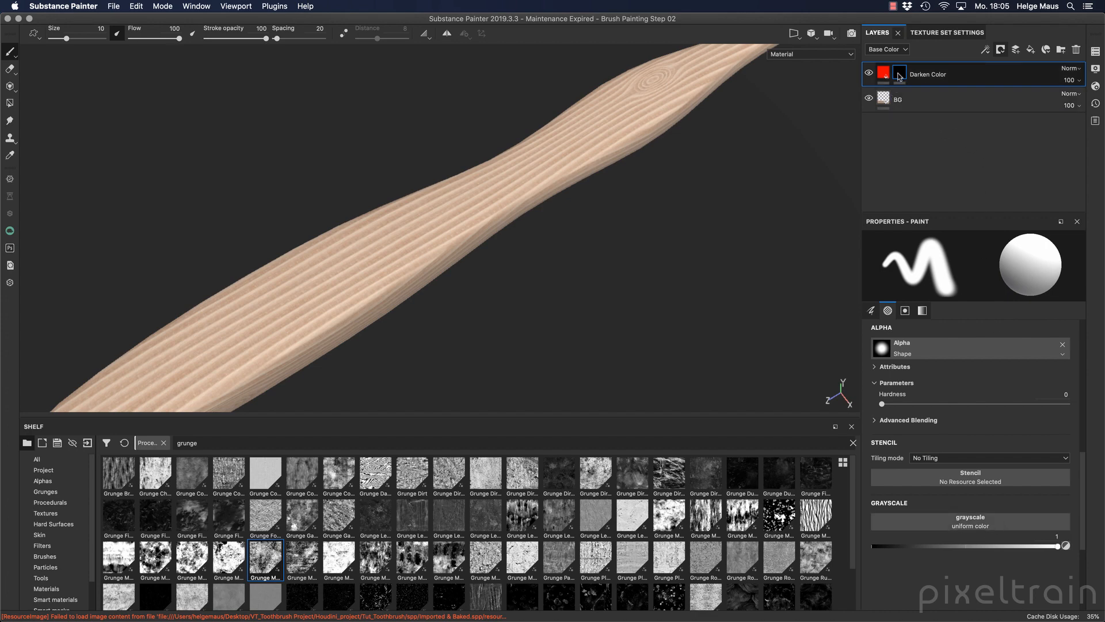
mouse_move(900, 76)
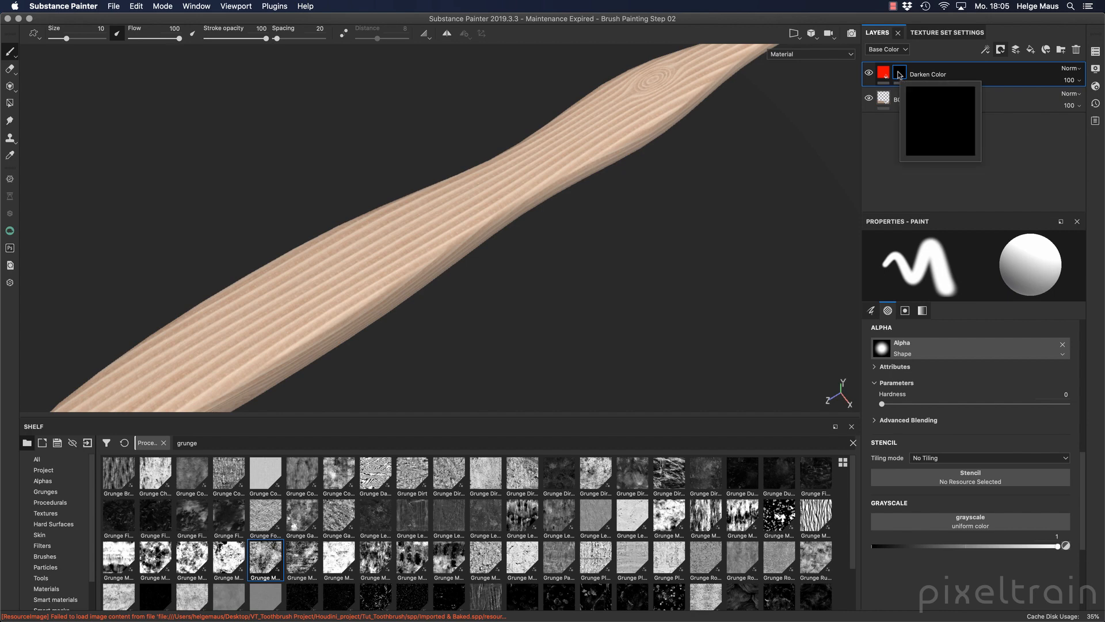
click(985, 51)
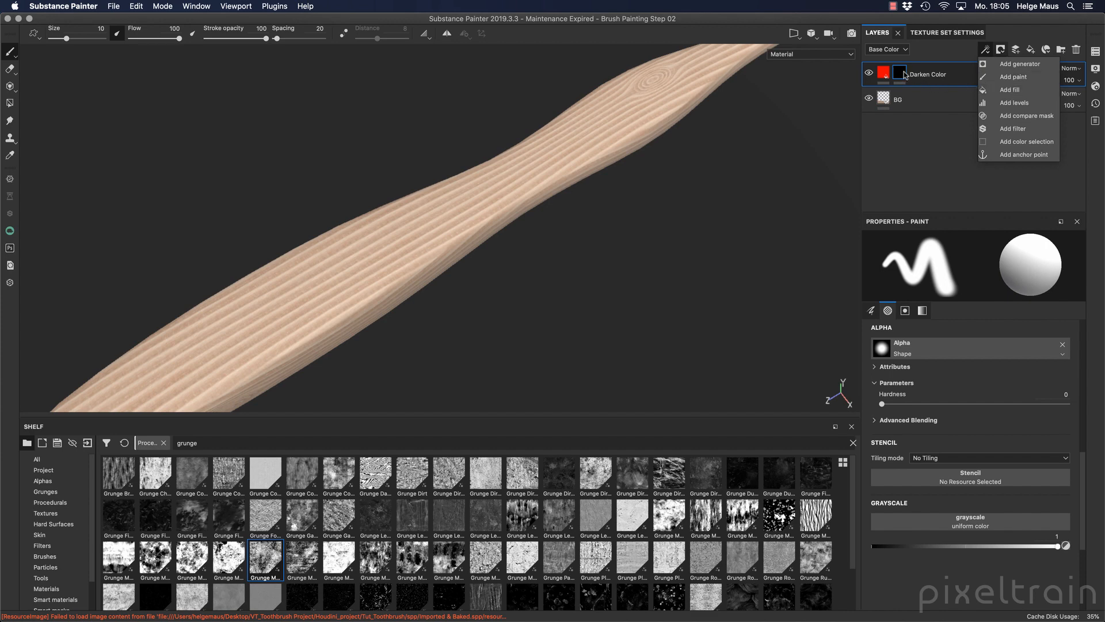
click(1014, 89)
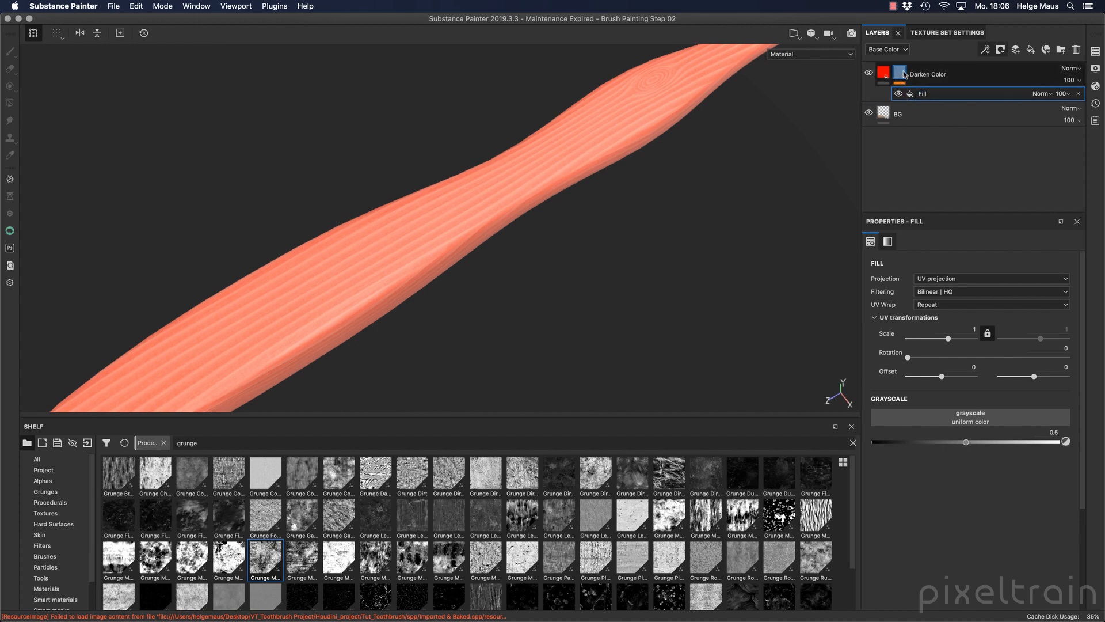
click(837, 54)
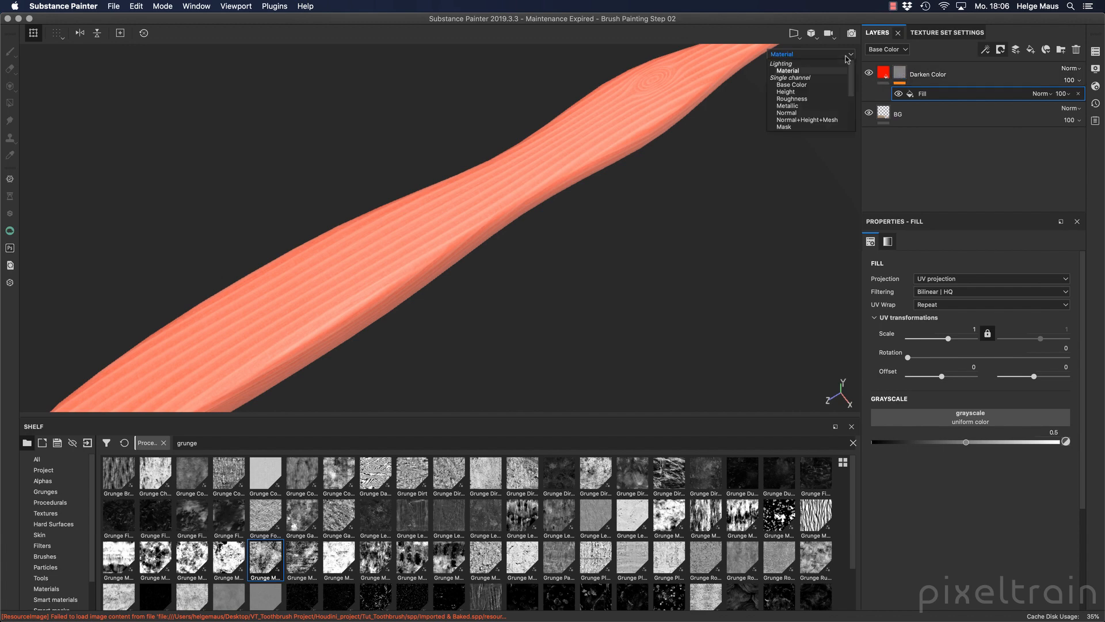
click(807, 106)
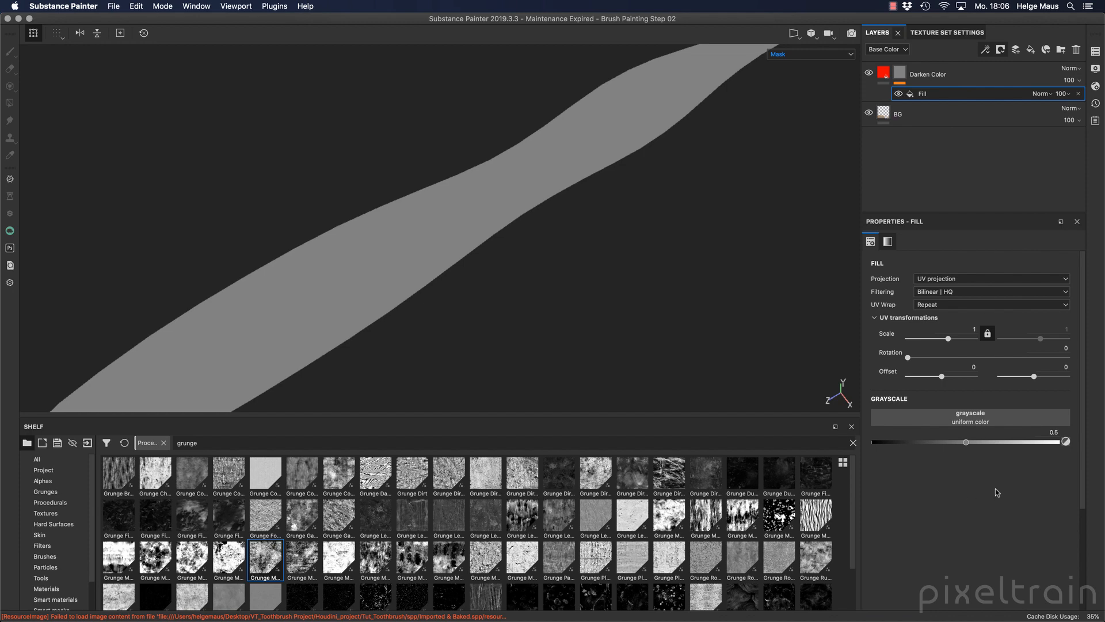
- Assign the Grunge Rust Fine procedural to the grayscale input of the mask's fill effect
mouse_move(203, 519)
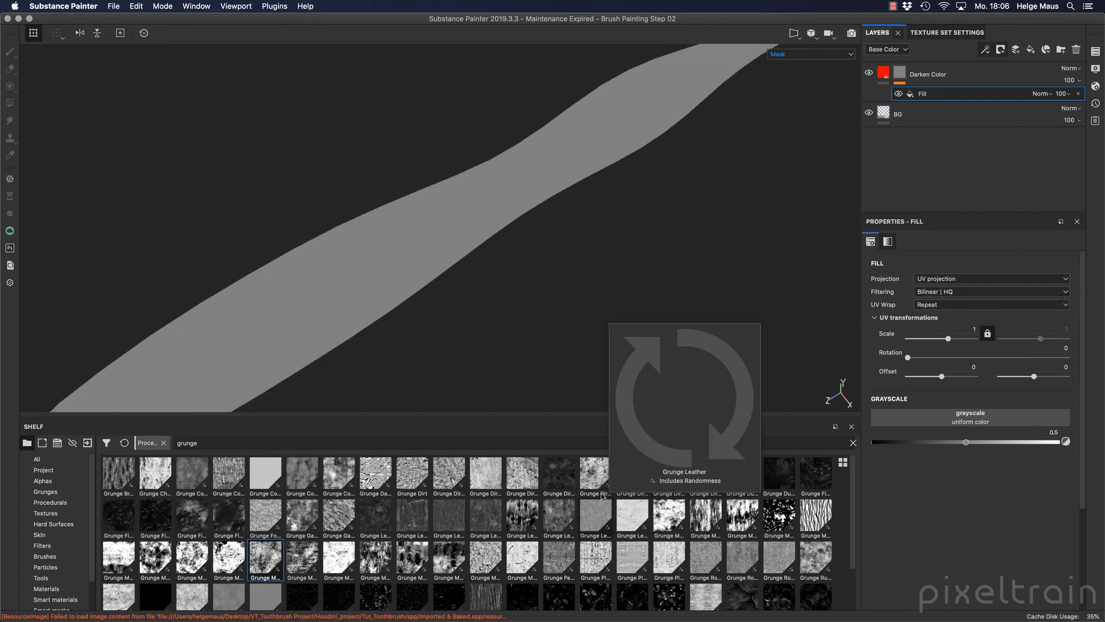
mouse_move(639, 482)
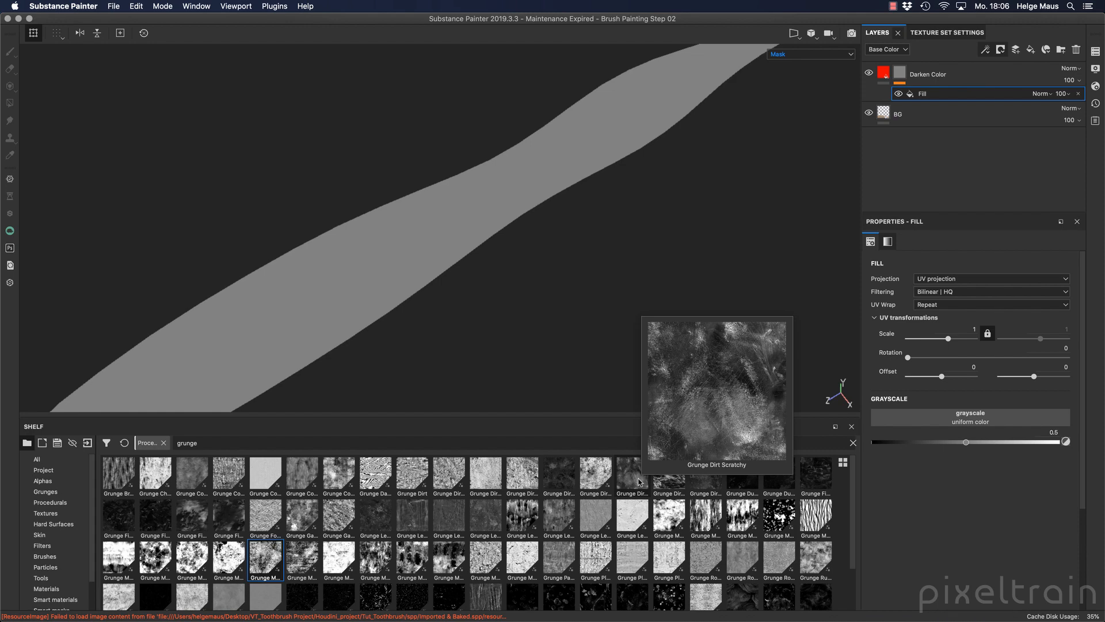
mouse_move(510, 510)
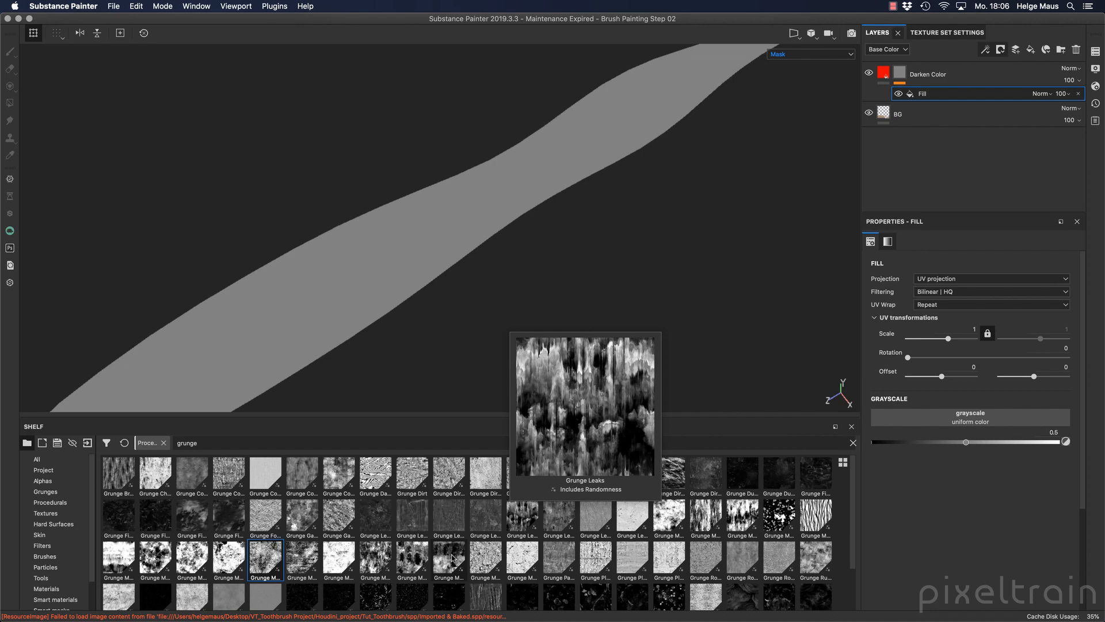
mouse_move(404, 564)
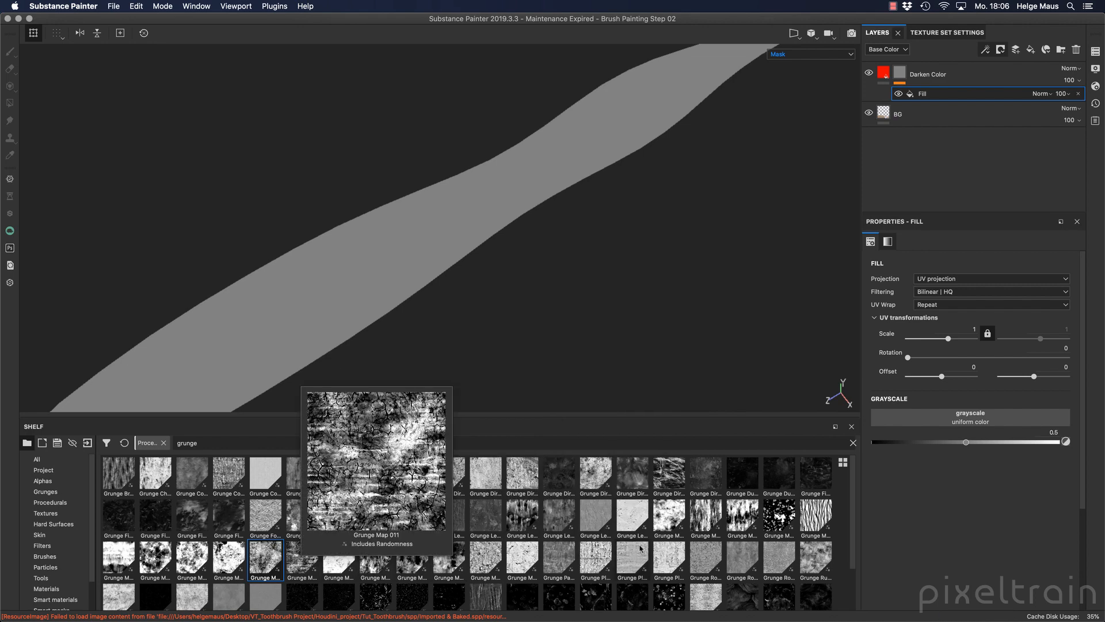
mouse_move(818, 554)
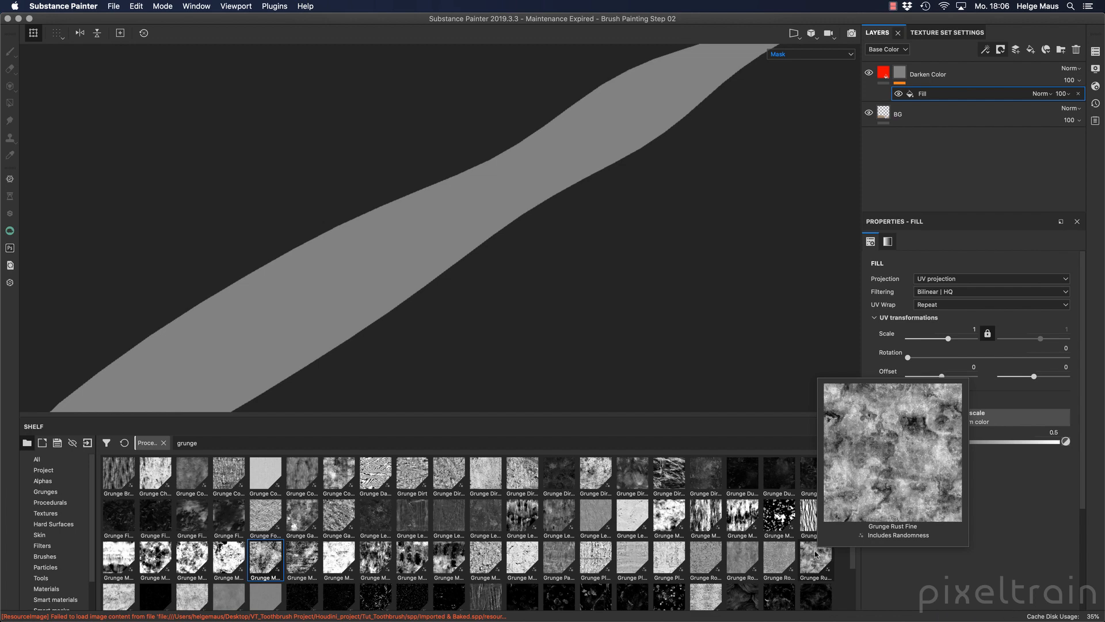
drag(815, 554, 976, 411)
drag(811, 565, 1011, 427)
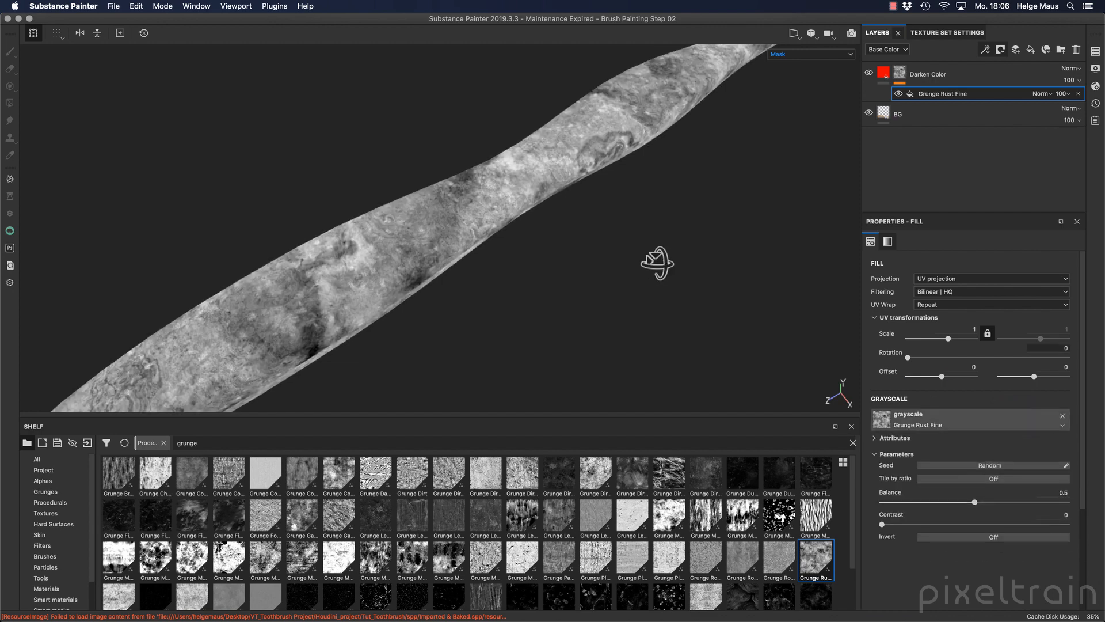
- Switch the Grunge Rust Fine fill to tri-planar projection to remove the seams along the handle's edges
alt+drag(659, 259, 626, 239)
alt+right_drag(626, 239, 370, 248)
alt+drag(491, 275, 475, 210)
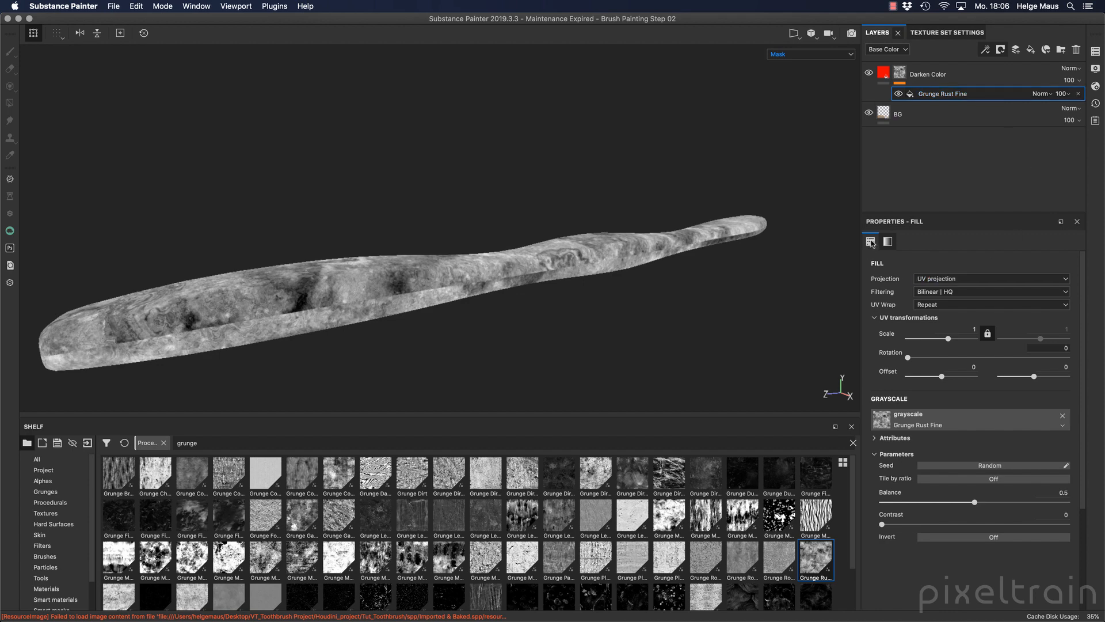
click(955, 278)
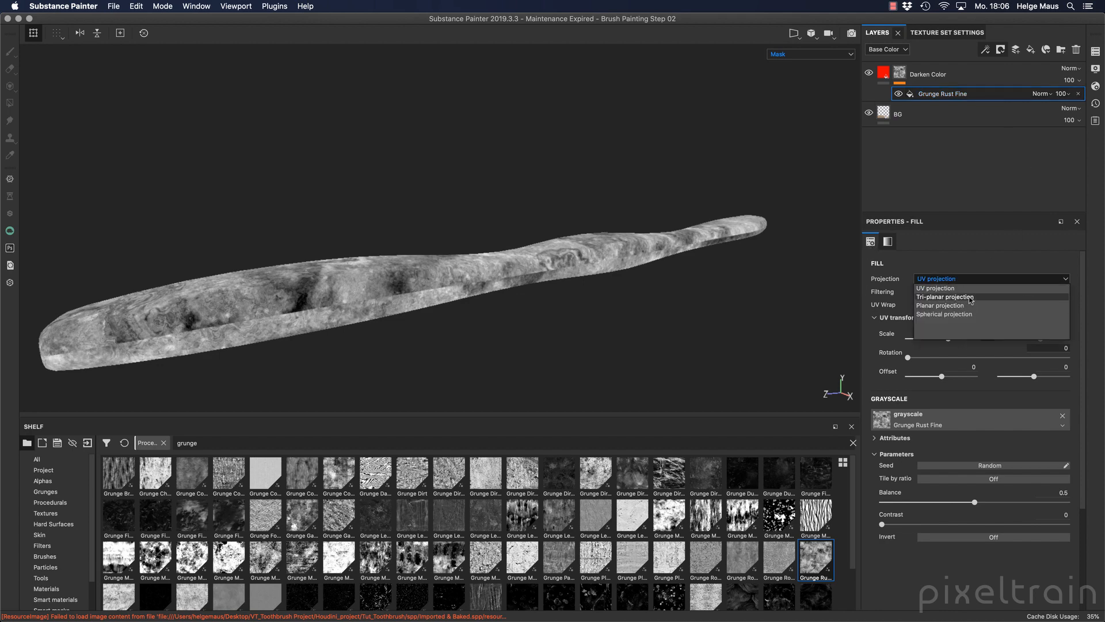
click(970, 297)
alt+drag(357, 161, 503, 214)
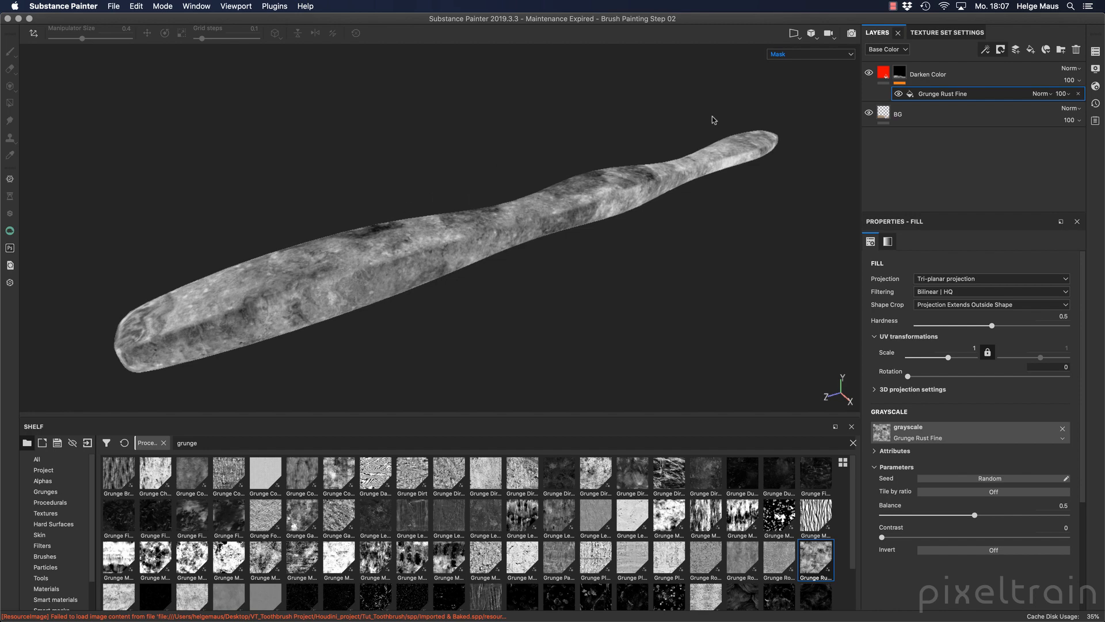
- Shift the grunge's tri-planar projection along the handle's length and scale it slightly with the 3D manipulator
click(34, 34)
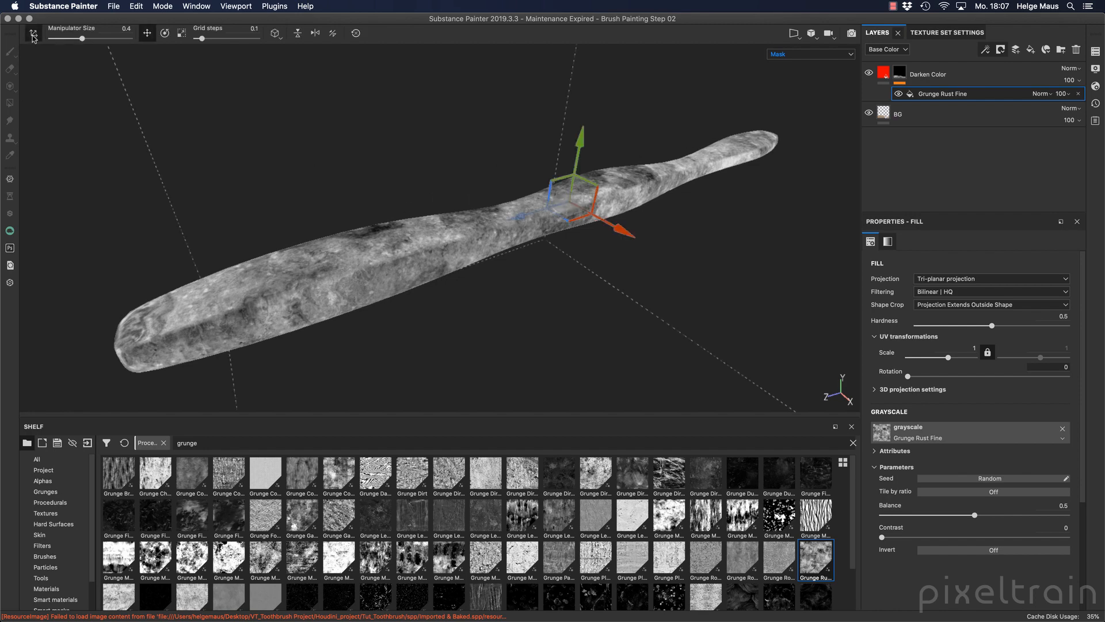
drag(538, 210, 487, 221)
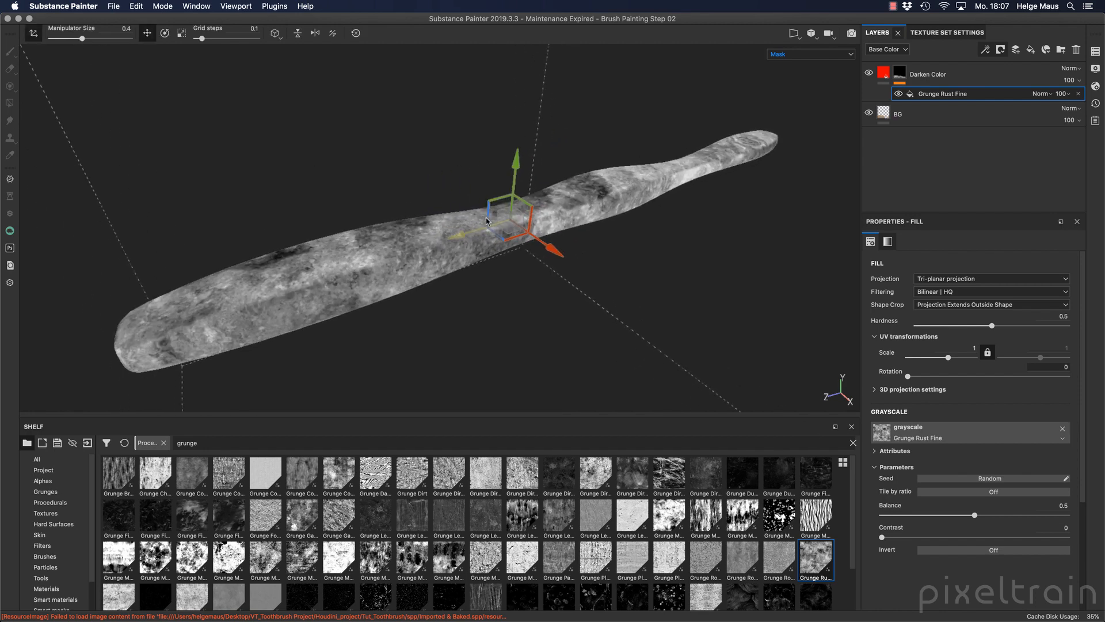
key(r)
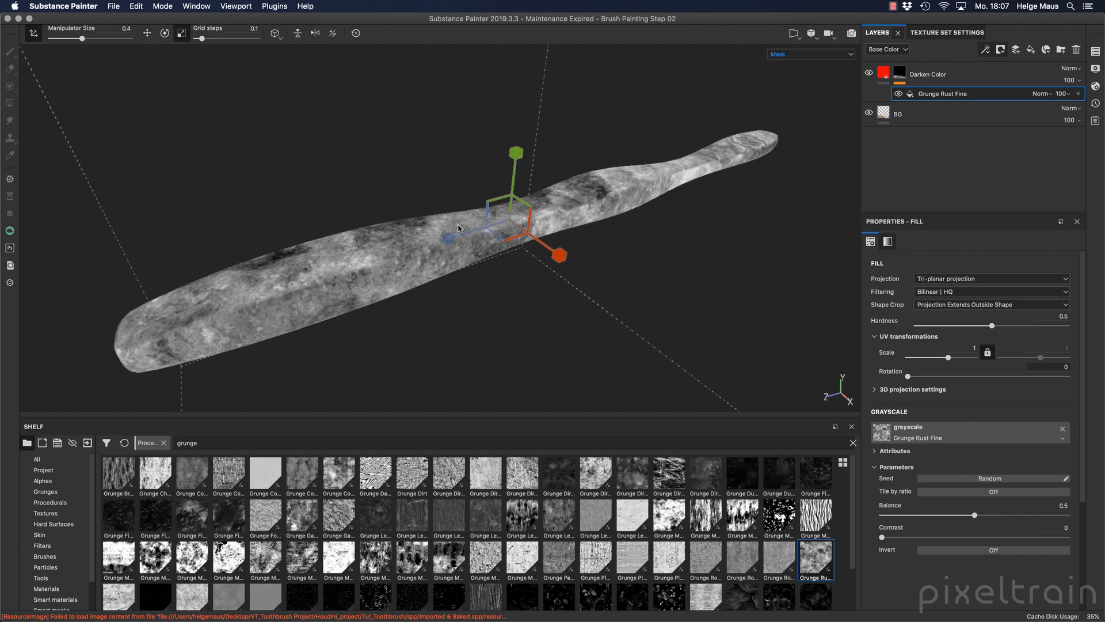
drag(509, 221, 463, 225)
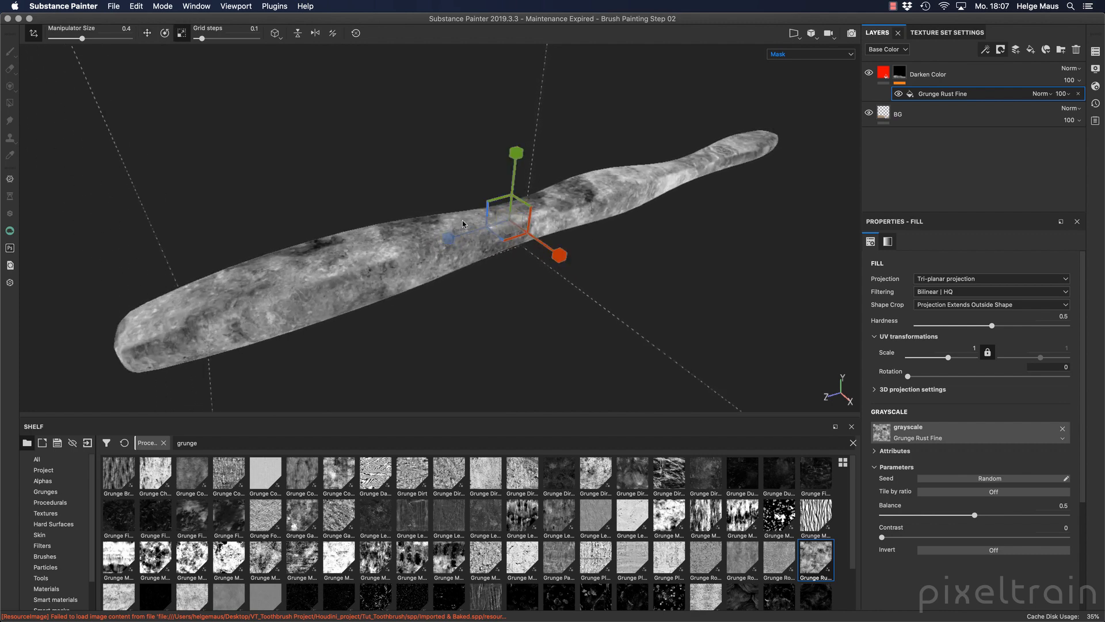
key(e)
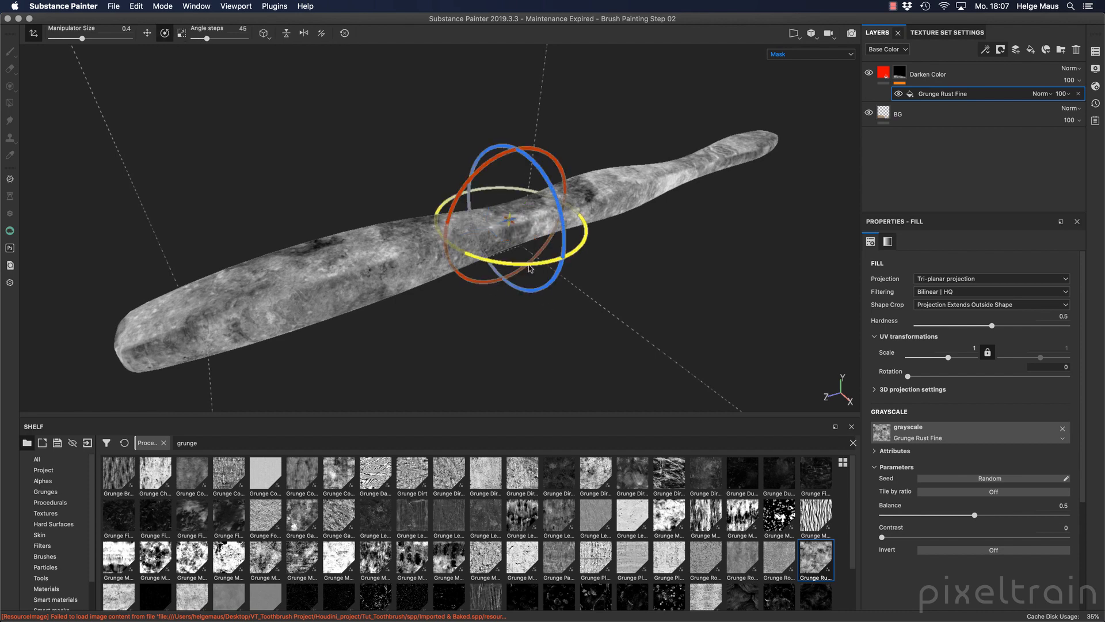
key(w)
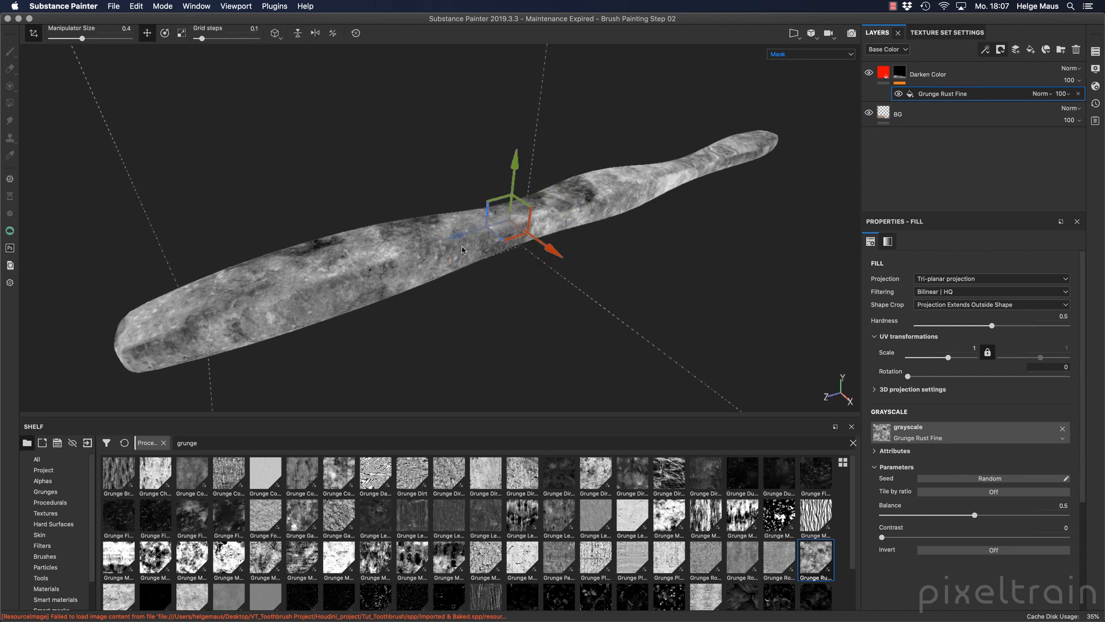
click(34, 34)
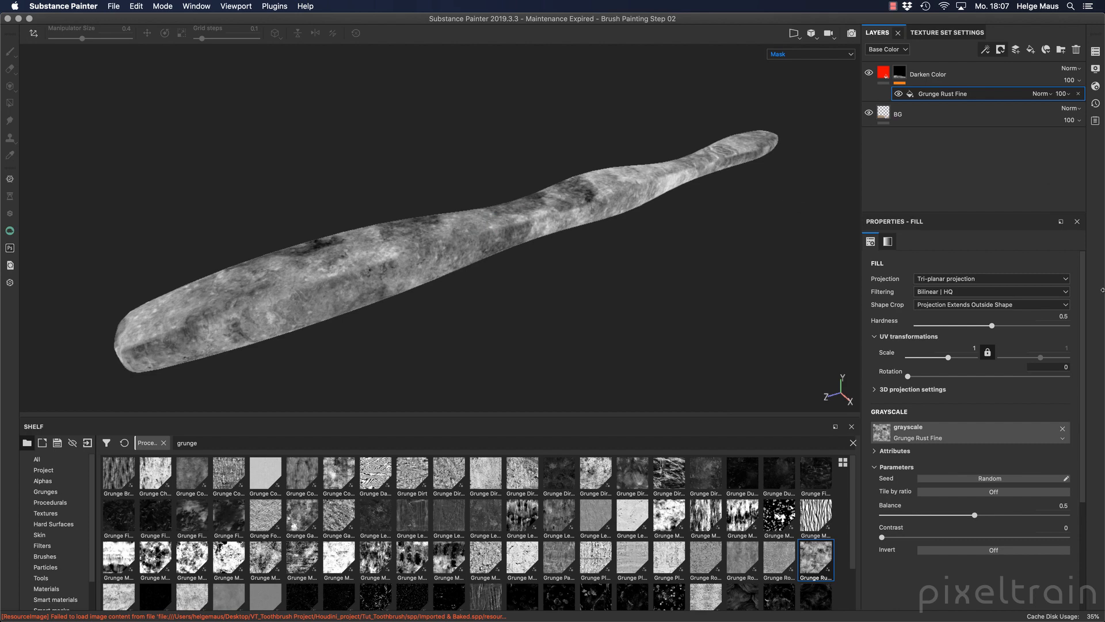
- Set the Grunge Rust Fine balance to 0.36 and its contrast to 0.32
scroll(1085, 346, down, 1)
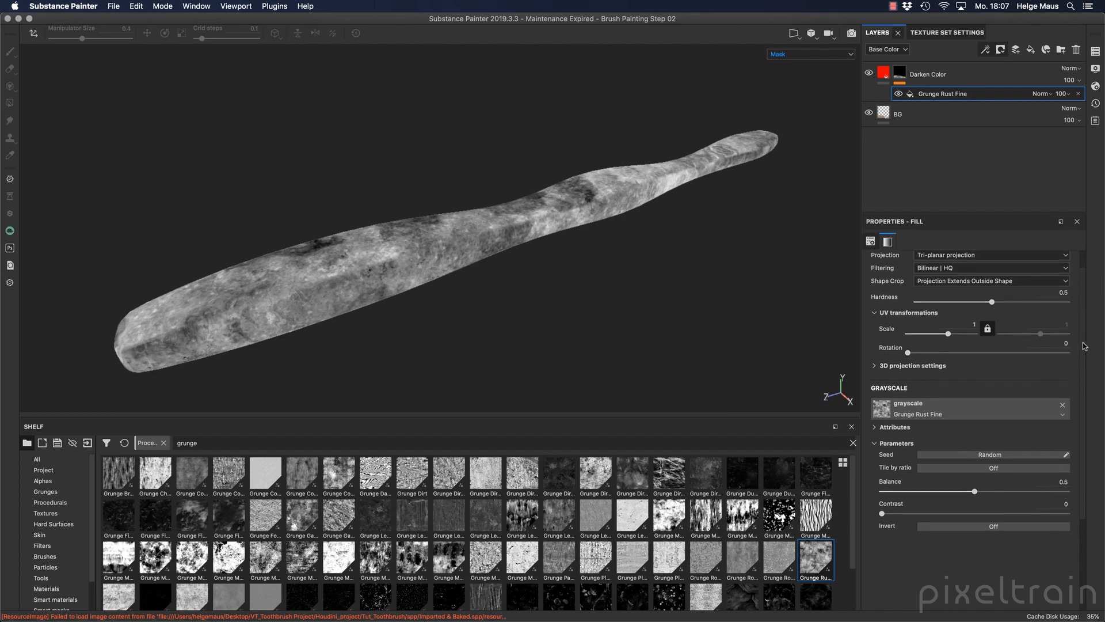
scroll(1084, 346, down, 3)
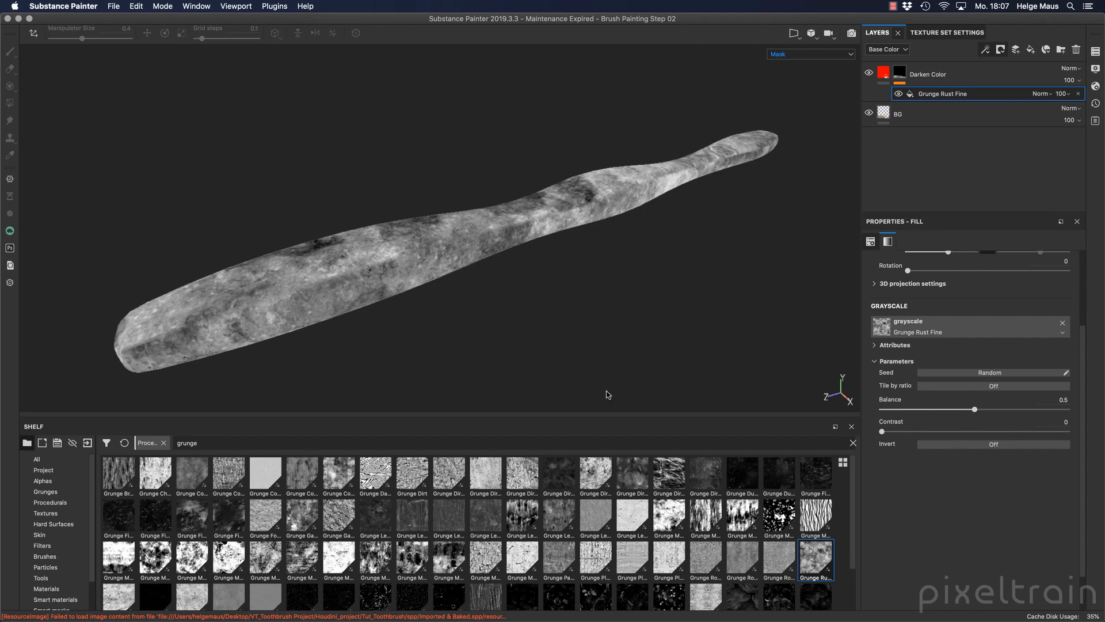
mouse_move(444, 225)
alt+mouse_down()
mouse_move(461, 323)
mouse_move(532, 188)
mouse_move(438, 193)
mouse_move(575, 259)
alt+mouse_up()
mouse_move(975, 412)
mouse_down()
mouse_move(907, 413)
mouse_move(1054, 412)
mouse_move(949, 412)
mouse_move(972, 412)
mouse_up()
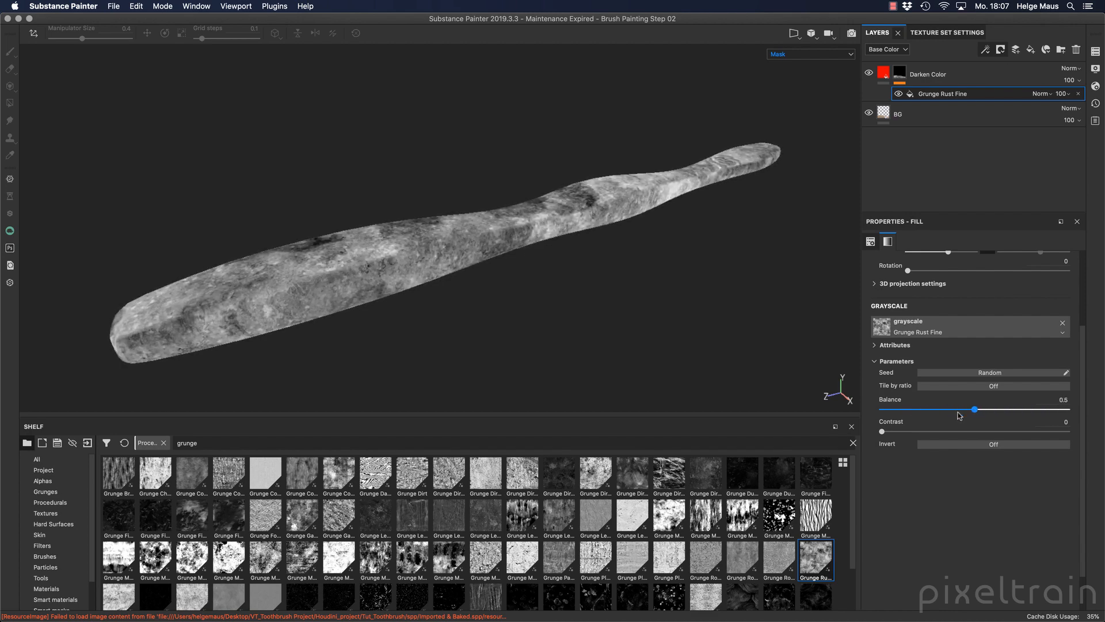
drag(881, 431, 940, 433)
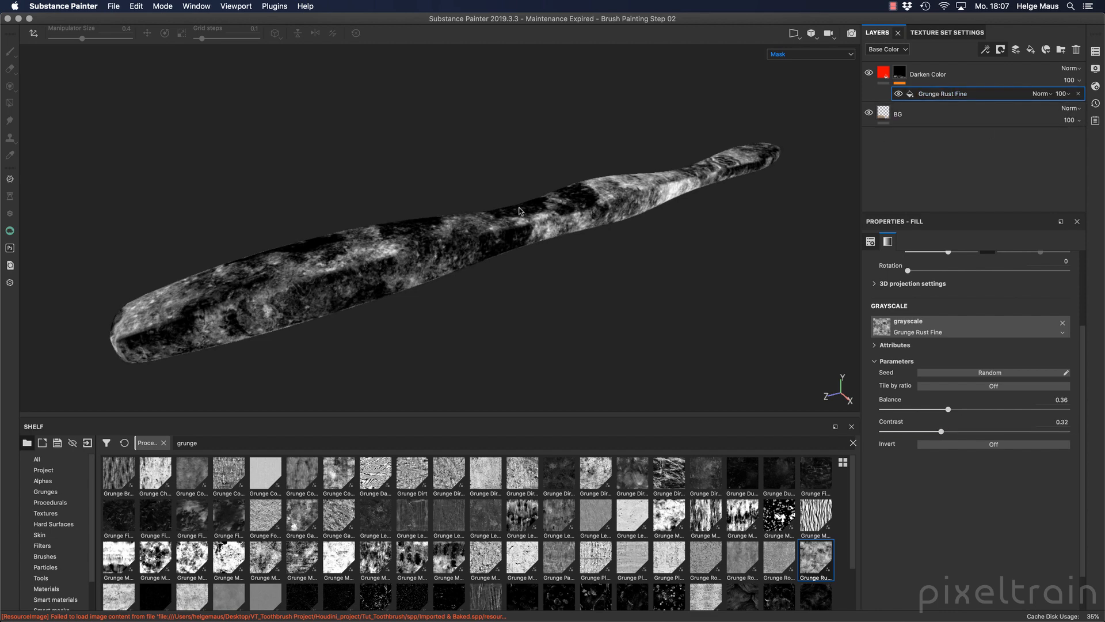
- Select the Darken Color layer's fill content and return the viewport to the material display
click(884, 73)
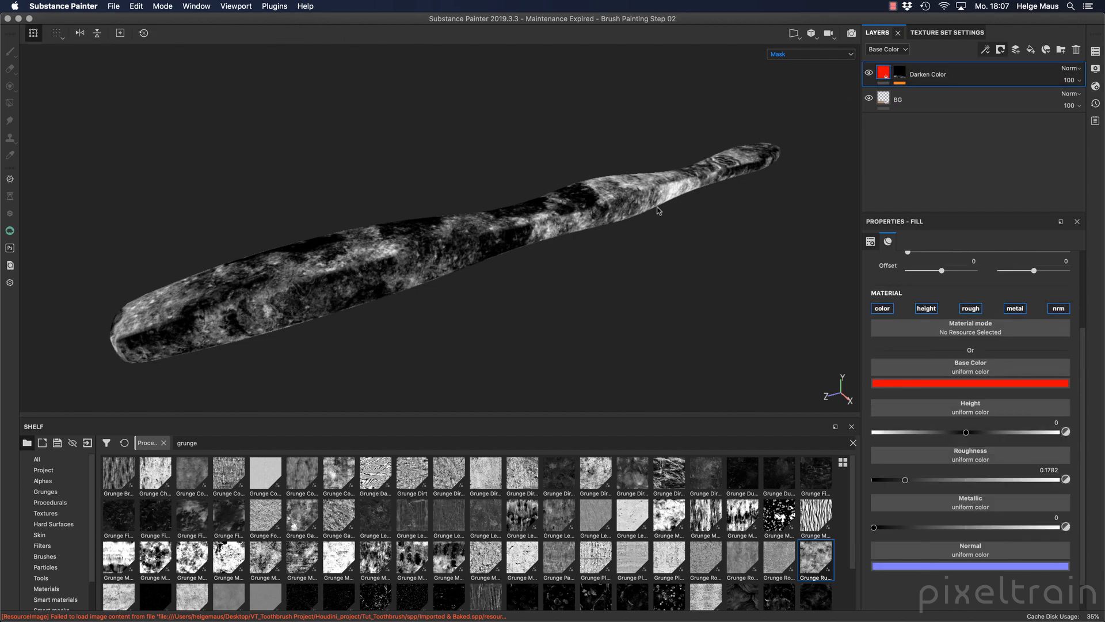
key(m)
alt+drag(537, 233, 344, 336)
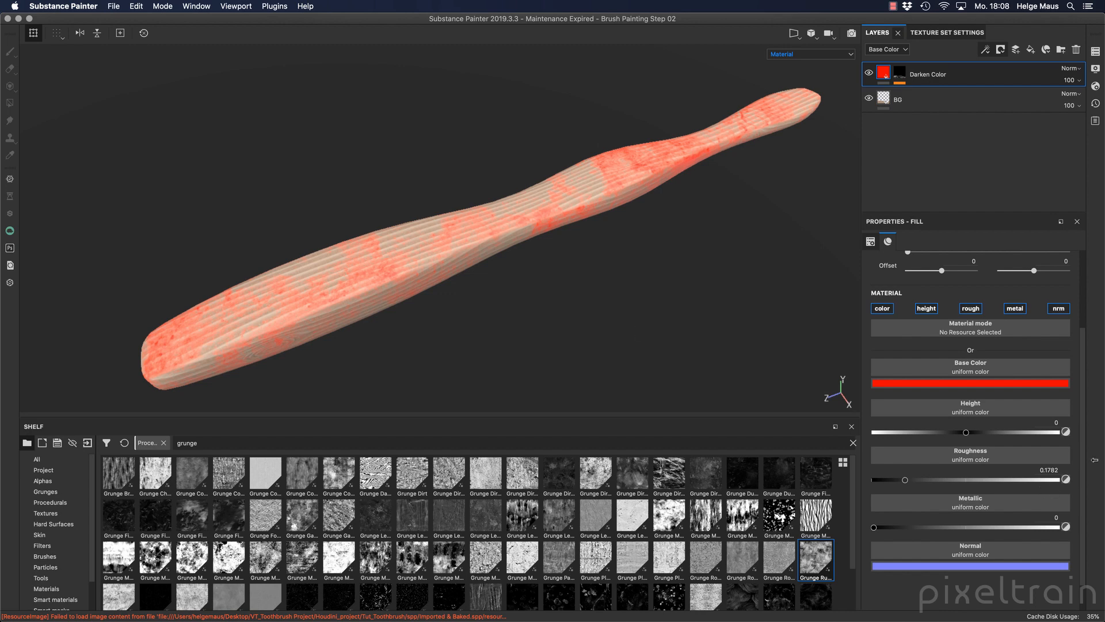
- Hide the Darken Color layer and sample the handle's wood tone as the layer's base color
click(962, 383)
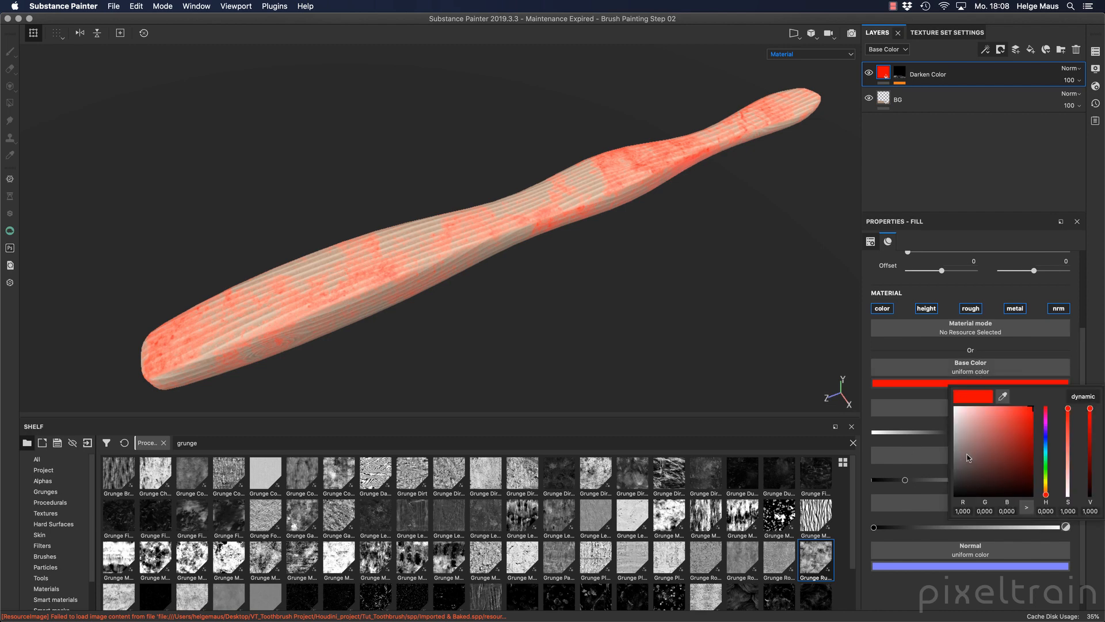
click(871, 75)
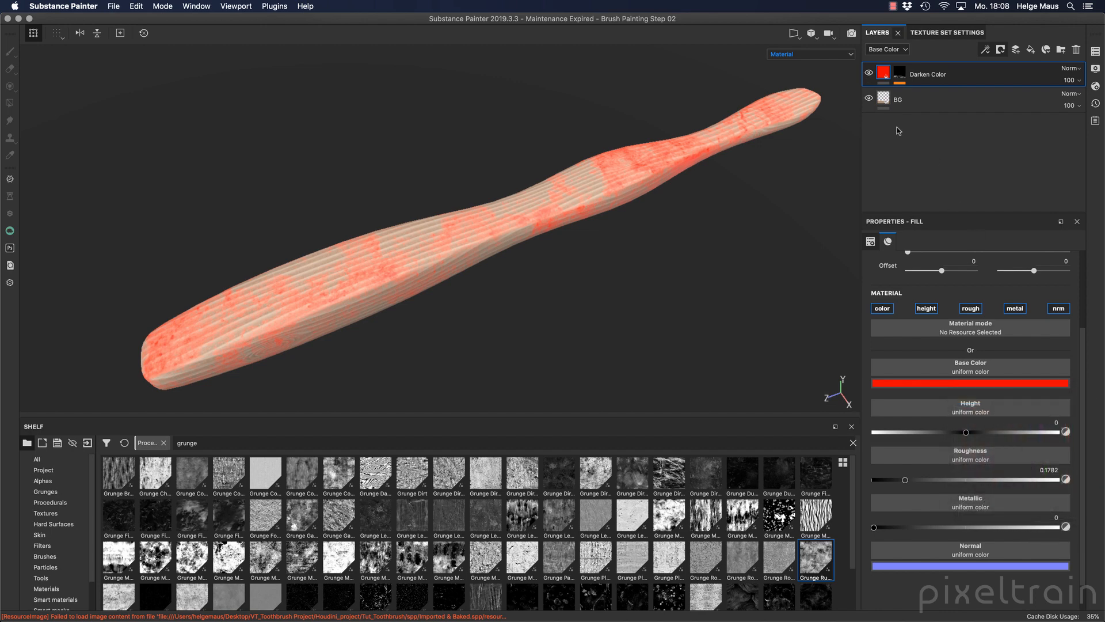
click(869, 74)
click(982, 383)
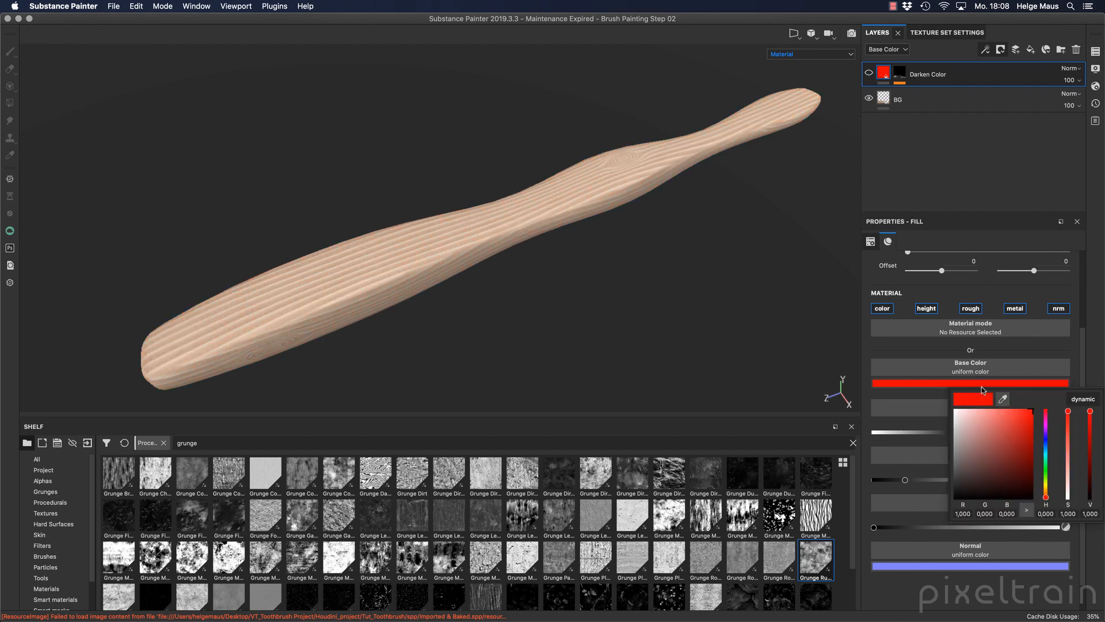
click(1005, 400)
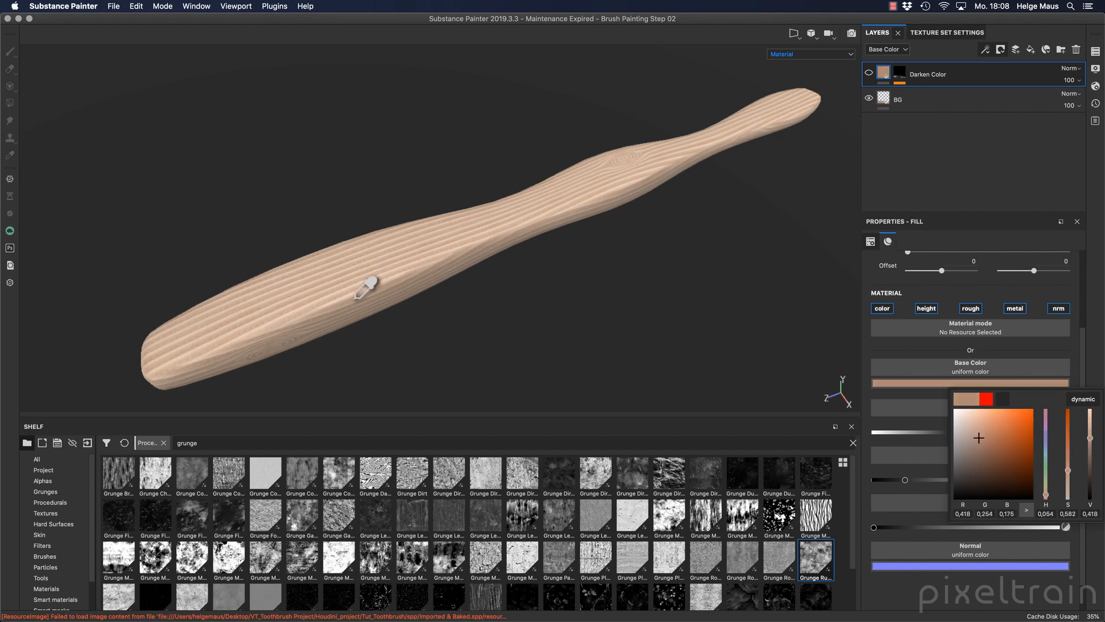
- Resample the handle's wood tone as the Darken Color base color, darken it to a value of 0.277, and show the layer
click(356, 298)
drag(1090, 438, 1088, 451)
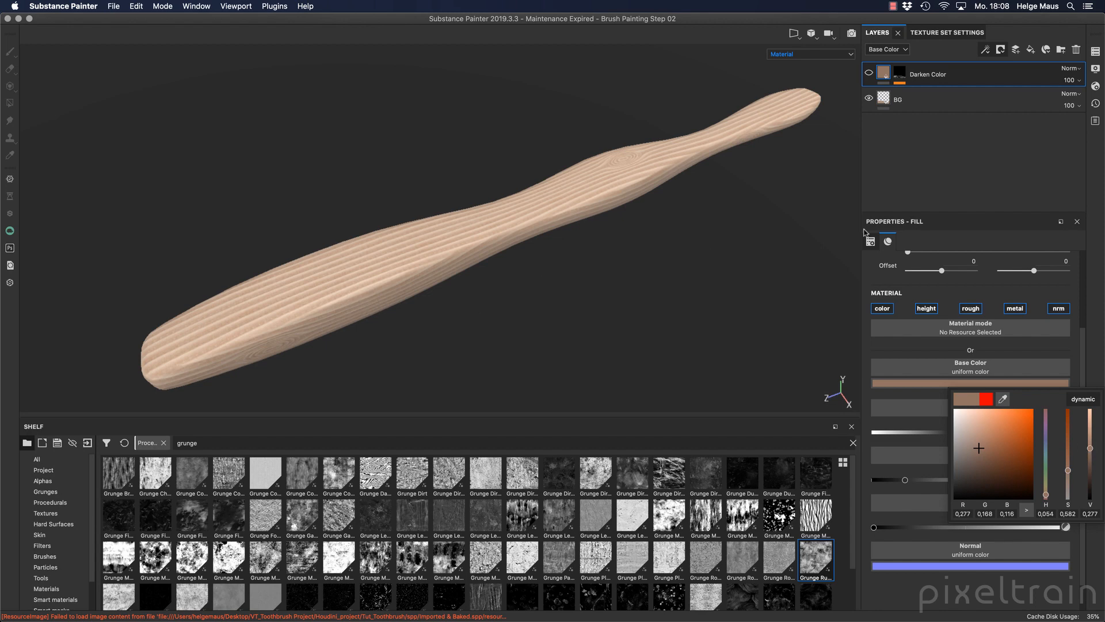
click(976, 194)
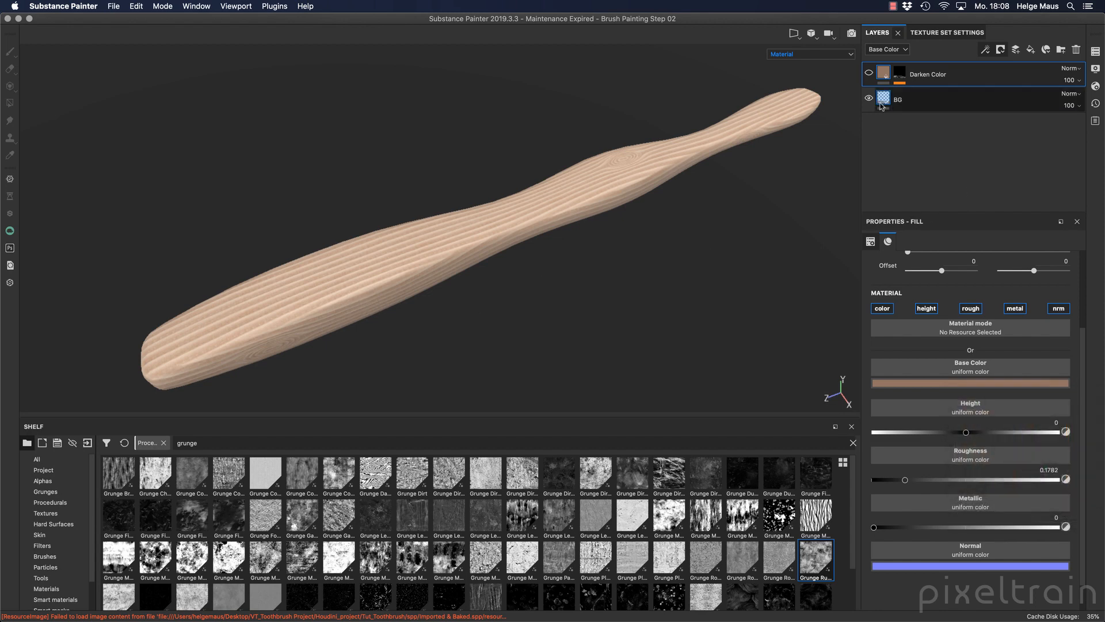
click(869, 74)
alt+drag(420, 320, 230, 311)
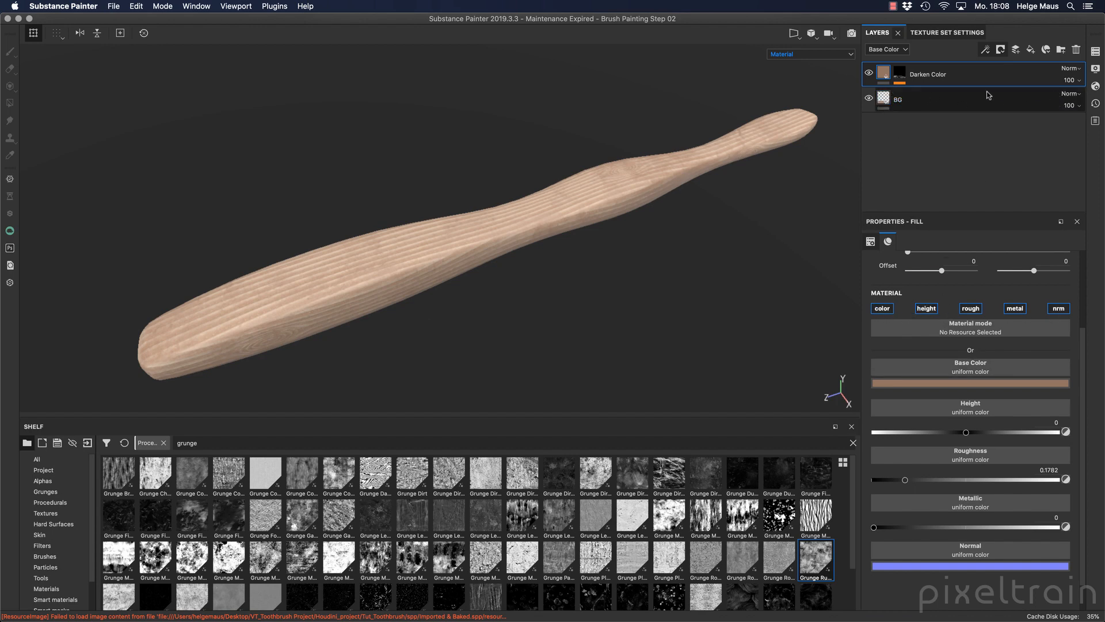
- Disable the height, roughness, metallic and normal channels on the Darken Color layer, leaving only color
click(926, 308)
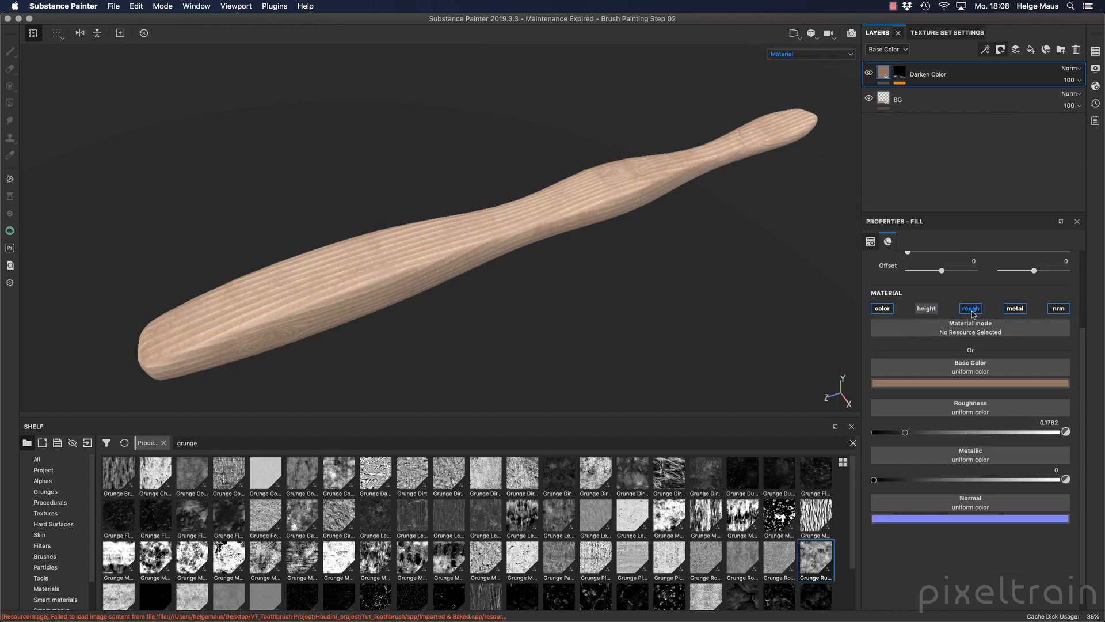
click(971, 308)
click(1014, 308)
click(1058, 308)
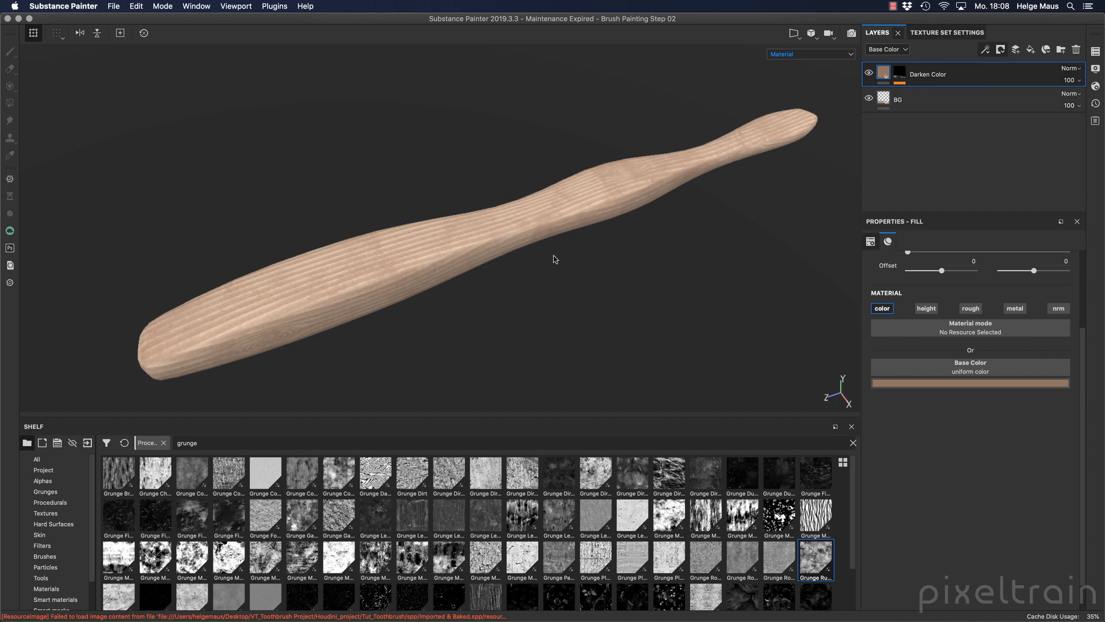
- Set the Darken Color layer's blend mode to Multiply and check the stains along the handle
click(1071, 68)
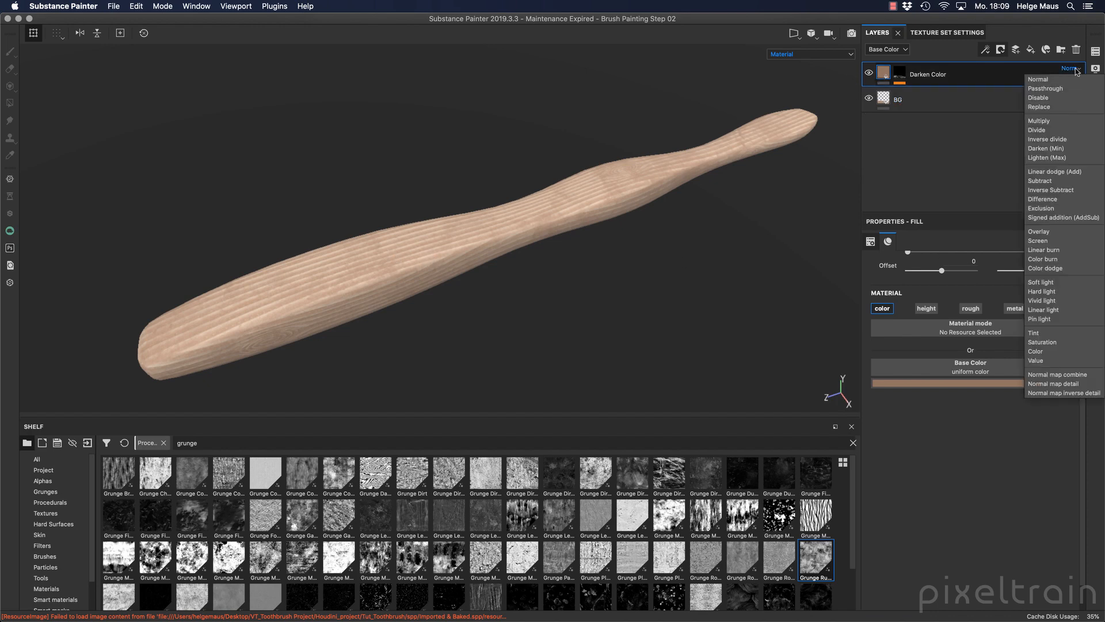
click(1051, 120)
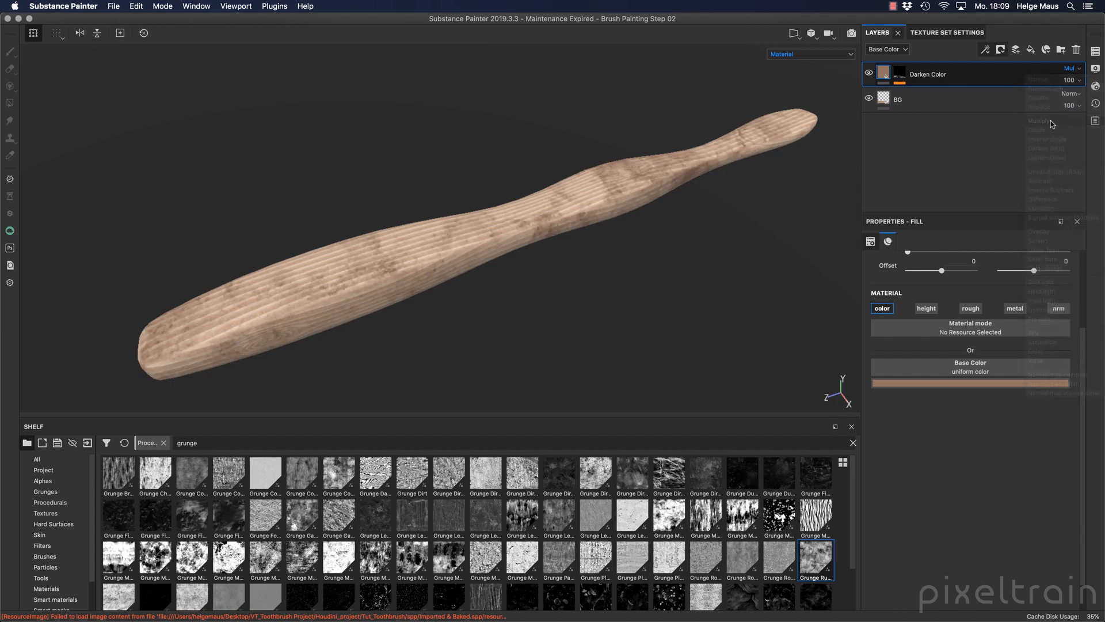
alt+drag(477, 304, 365, 264)
alt+right_drag(365, 264, 341, 279)
alt+middle_drag(340, 279, 577, 247)
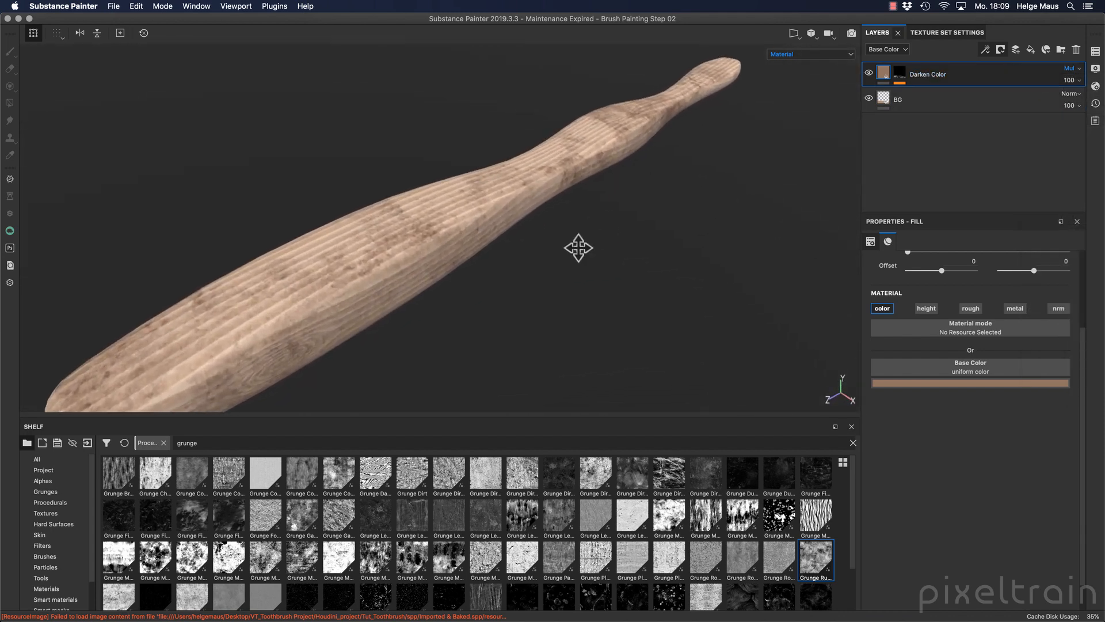
alt+drag(577, 247, 639, 236)
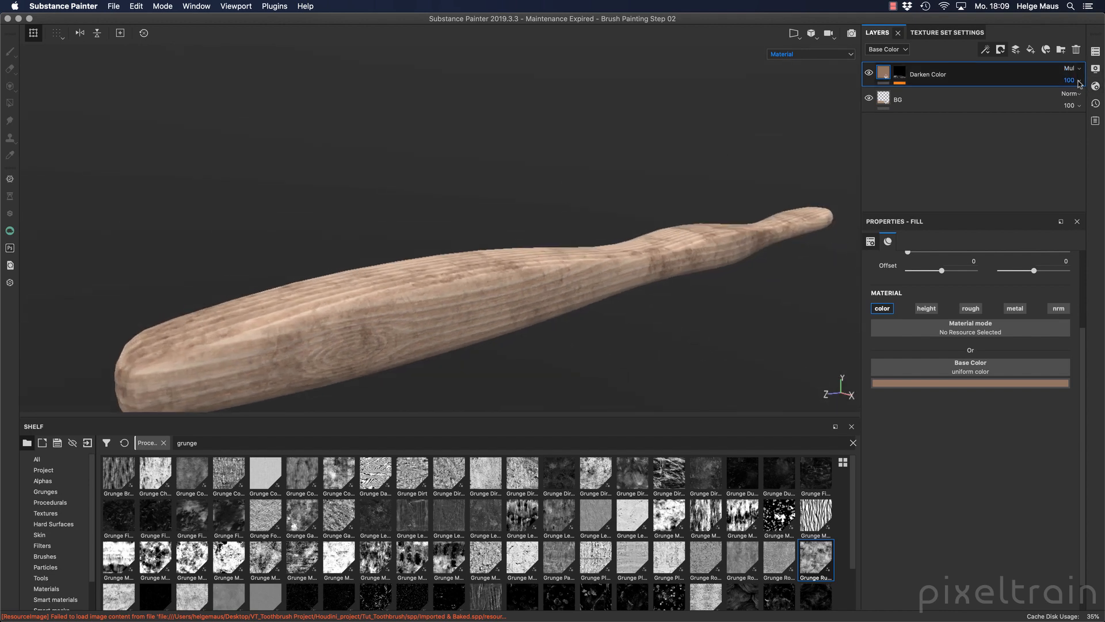
- Lower the Darken Color layer's opacity to 38 and compare the handle with the layer hidden and shown
click(1076, 80)
drag(1084, 97, 1072, 102)
alt+drag(487, 288, 436, 298)
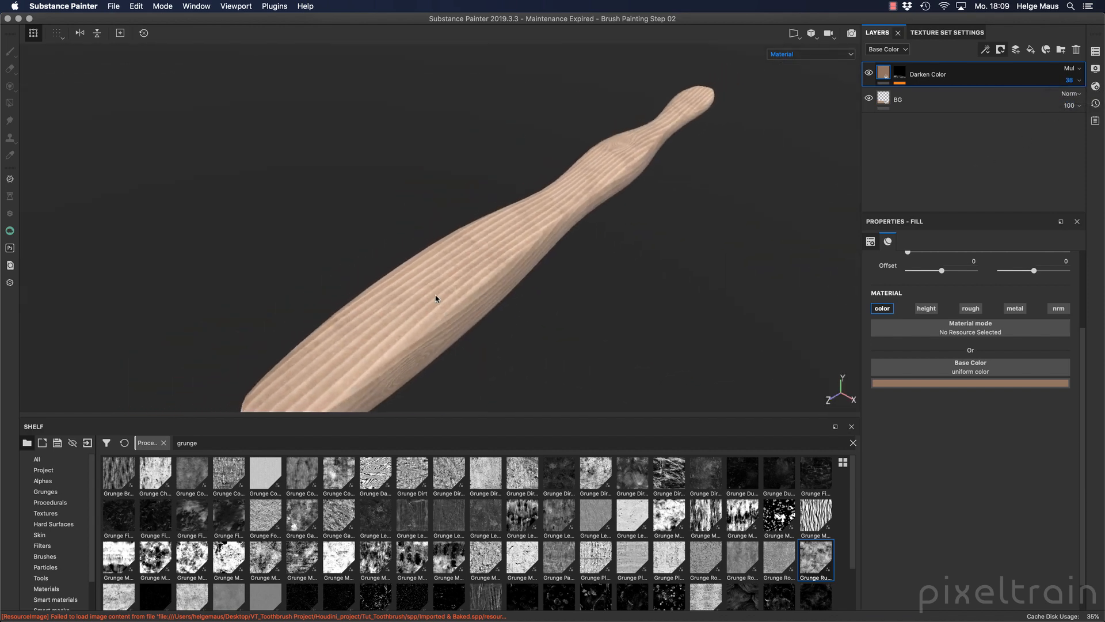
click(870, 76)
click(870, 75)
click(870, 76)
alt+drag(506, 298, 456, 316)
- Reduce the Darken Color layer's opacity to 28 and toggle its visibility to compare the effect
click(1069, 80)
drag(1072, 102, 1069, 102)
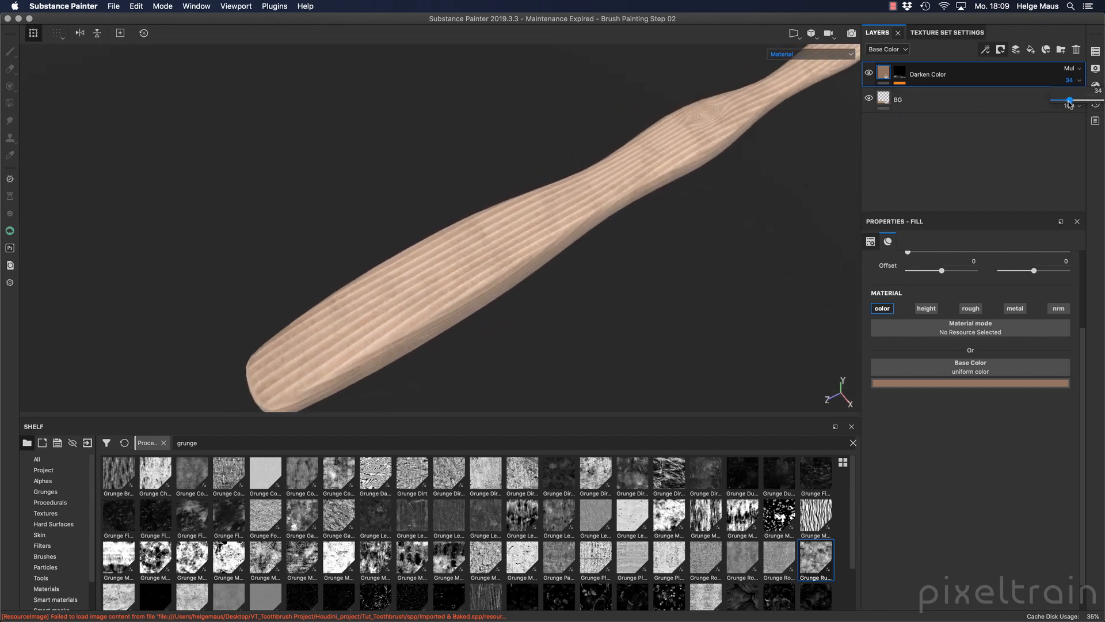
click(869, 75)
click(869, 74)
click(869, 75)
click(869, 75)
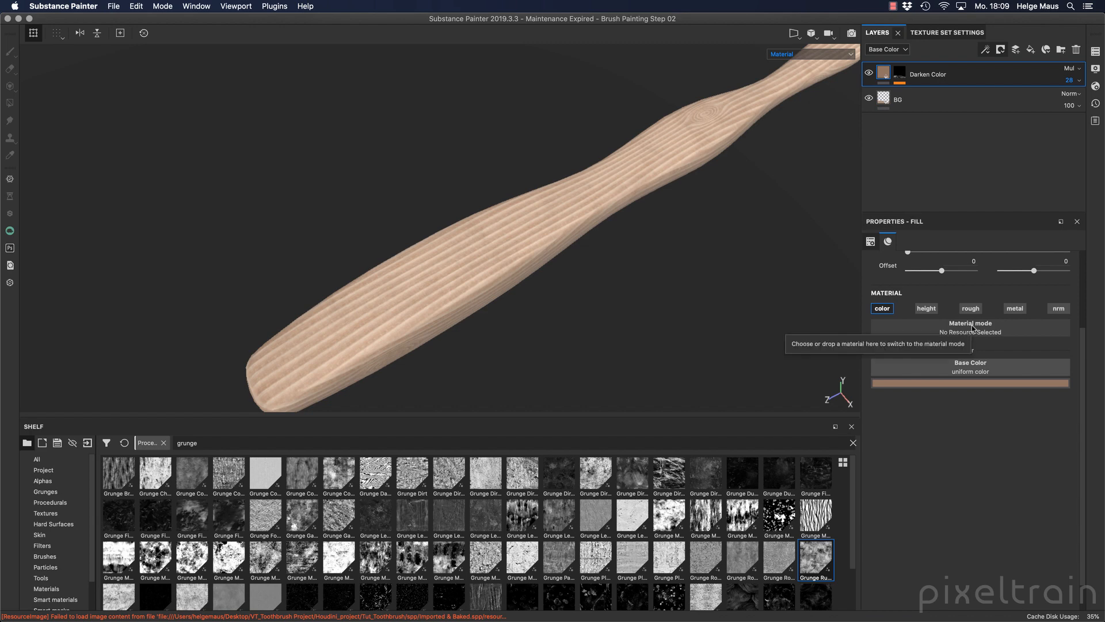
- Review the BG layer's American Chestnut parameters, including the wood roughness, and reselect the Darken Color fill
click(958, 102)
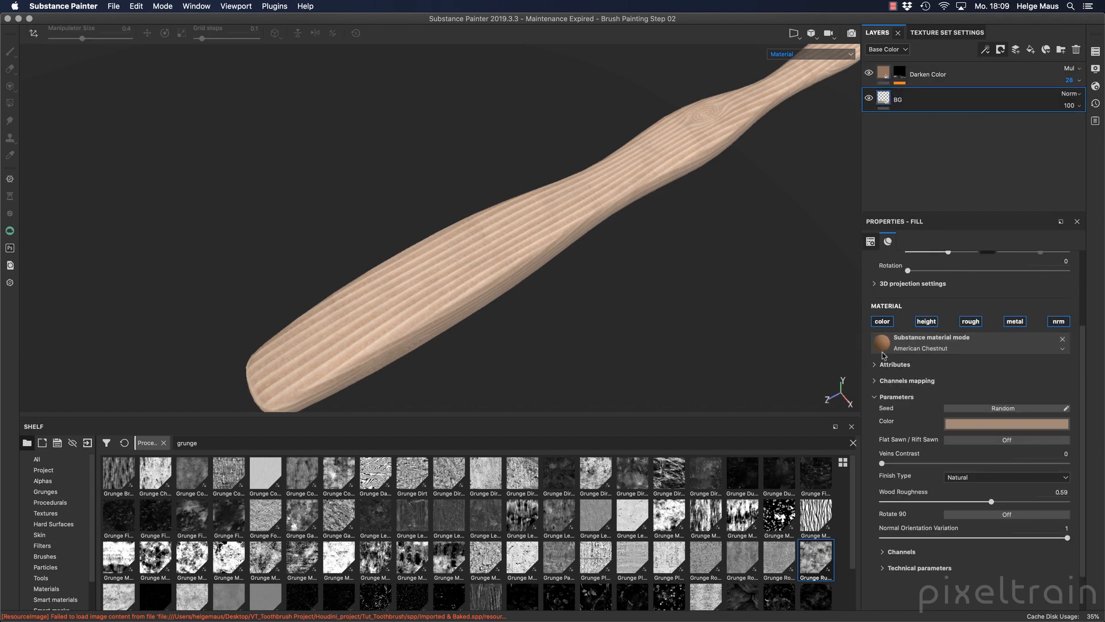
drag(1083, 447, 1100, 301)
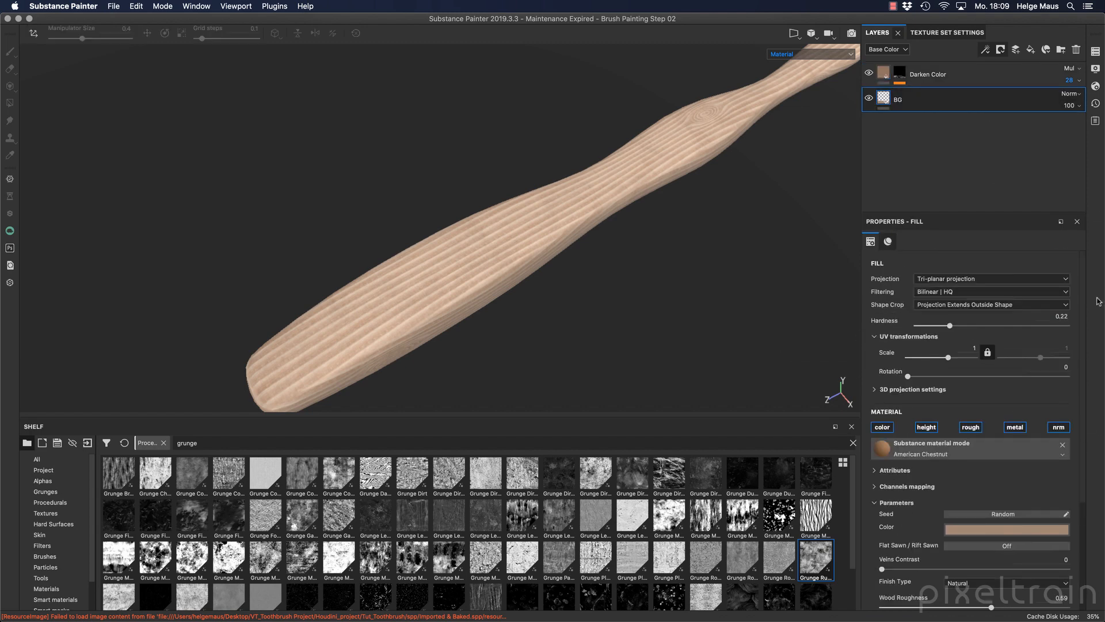
scroll(968, 362, down, 3)
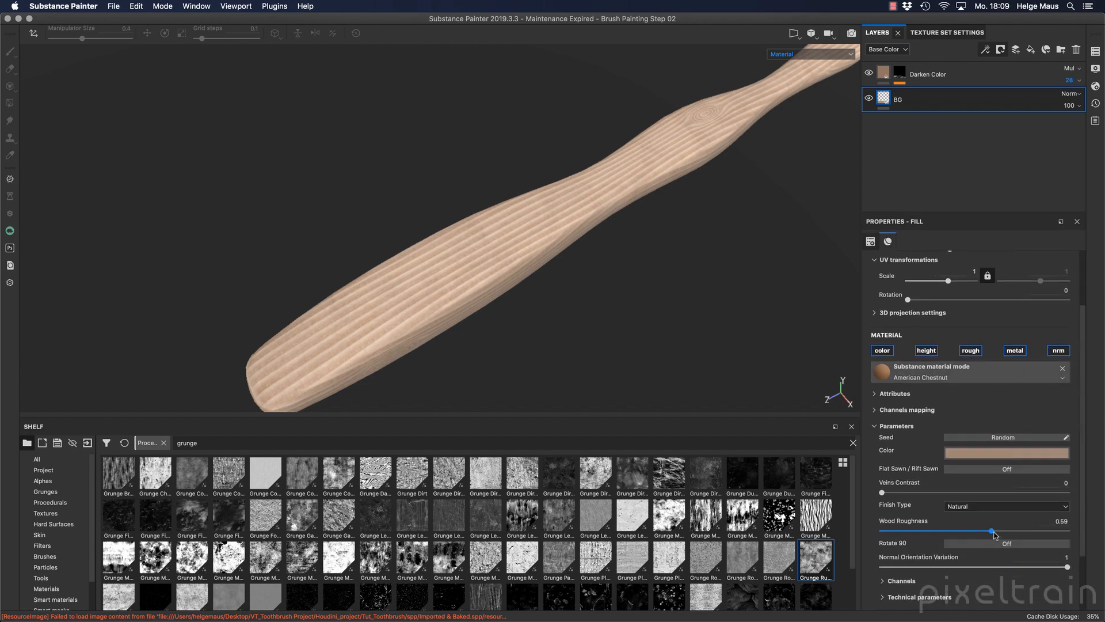
click(884, 74)
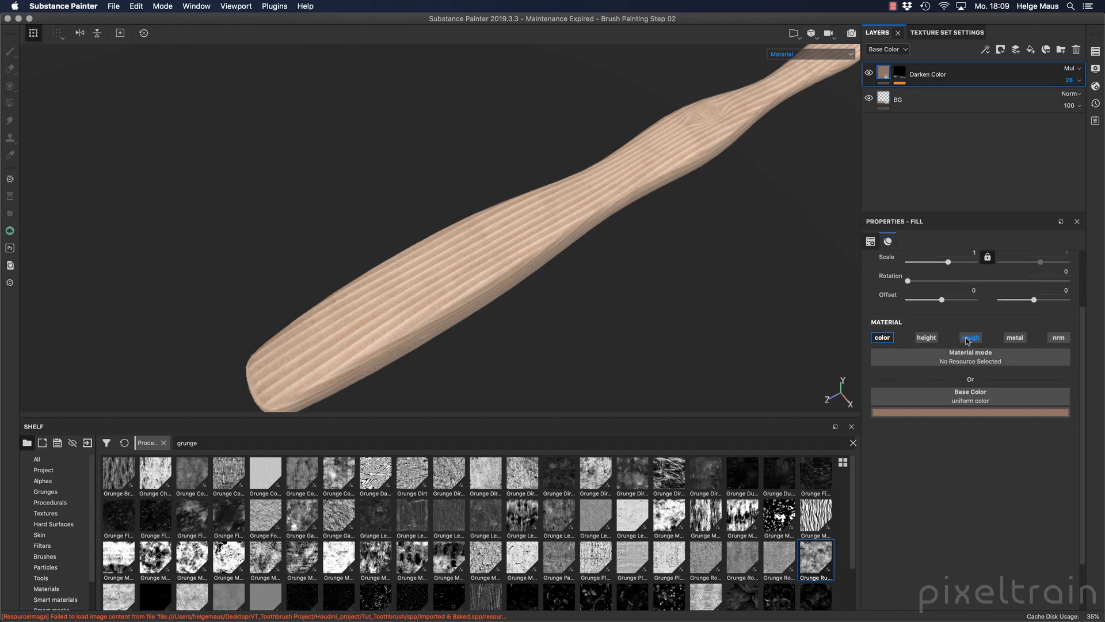
- Display the roughness channel in the viewport, enable roughness on the Darken Color fill and set it to 0.7902
click(836, 55)
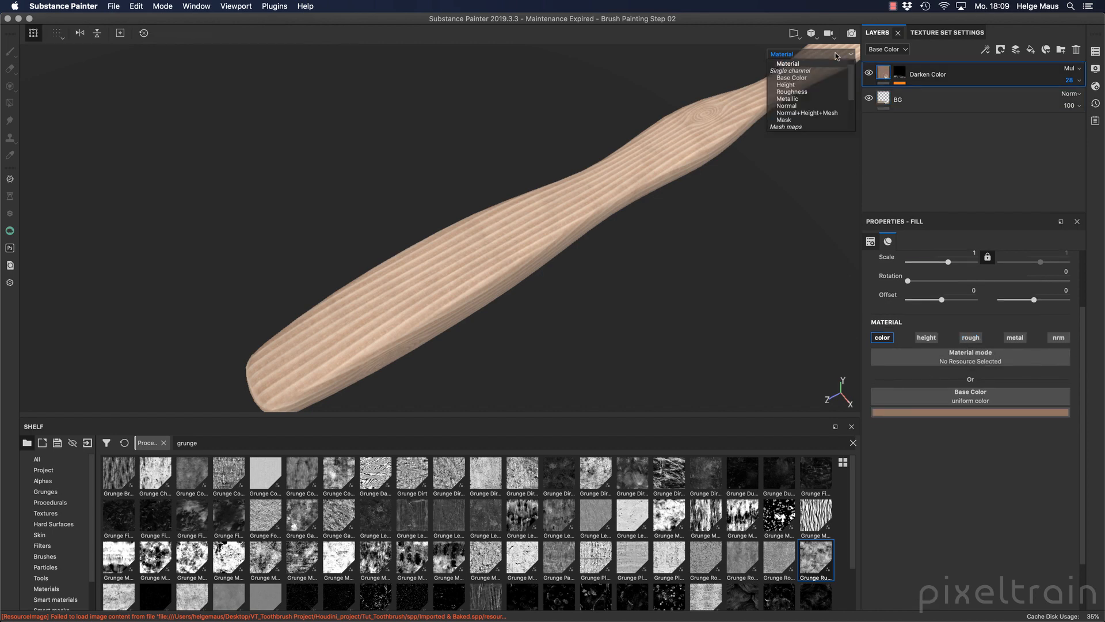
click(809, 92)
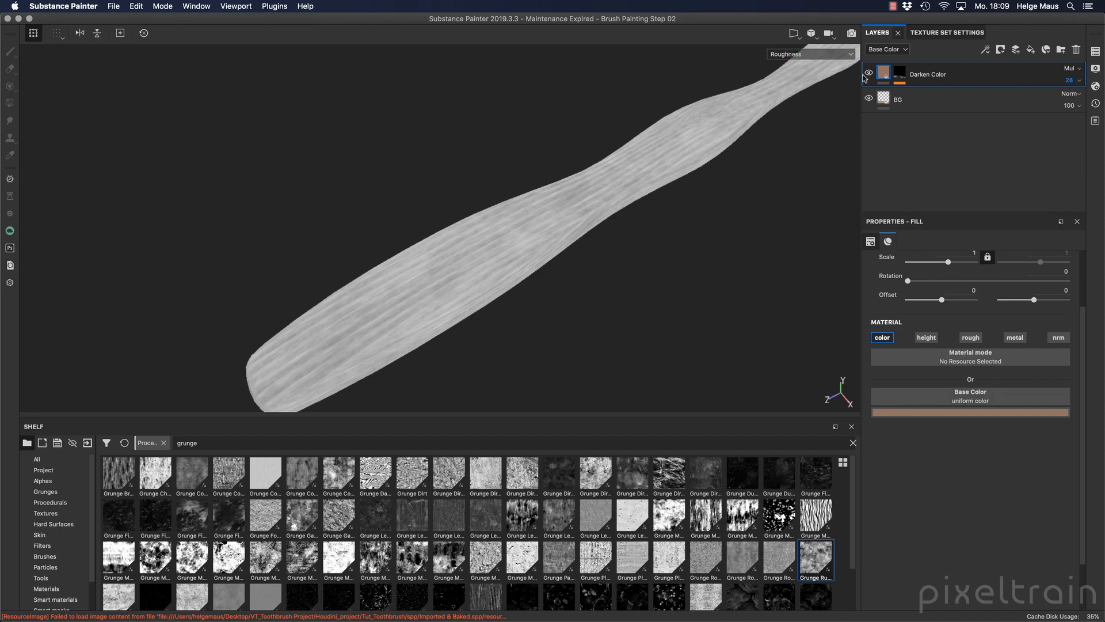
click(892, 81)
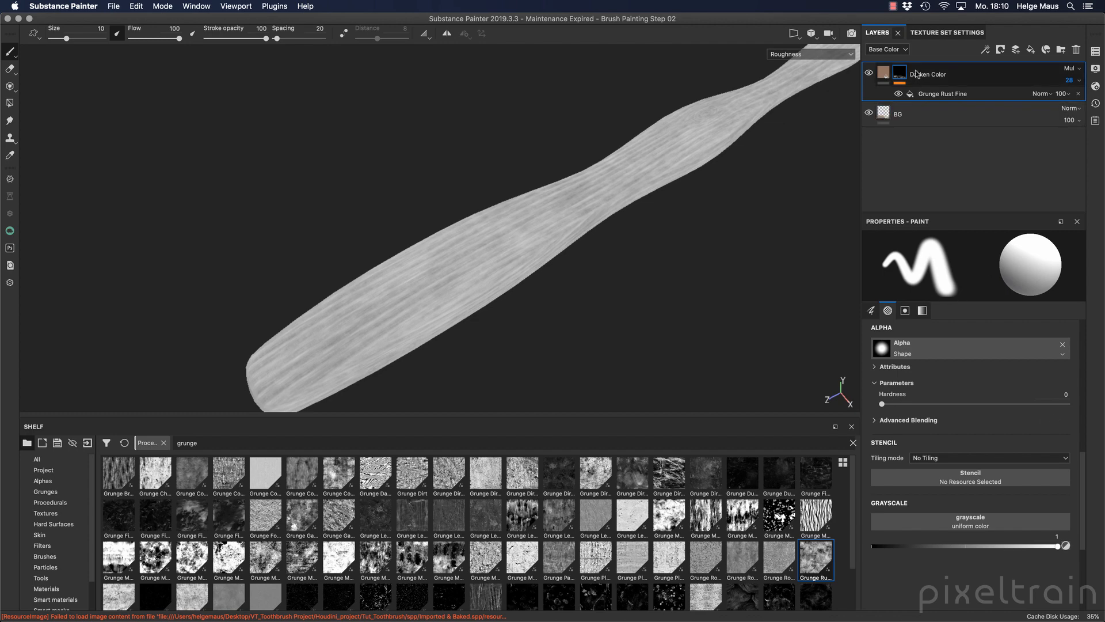
click(883, 75)
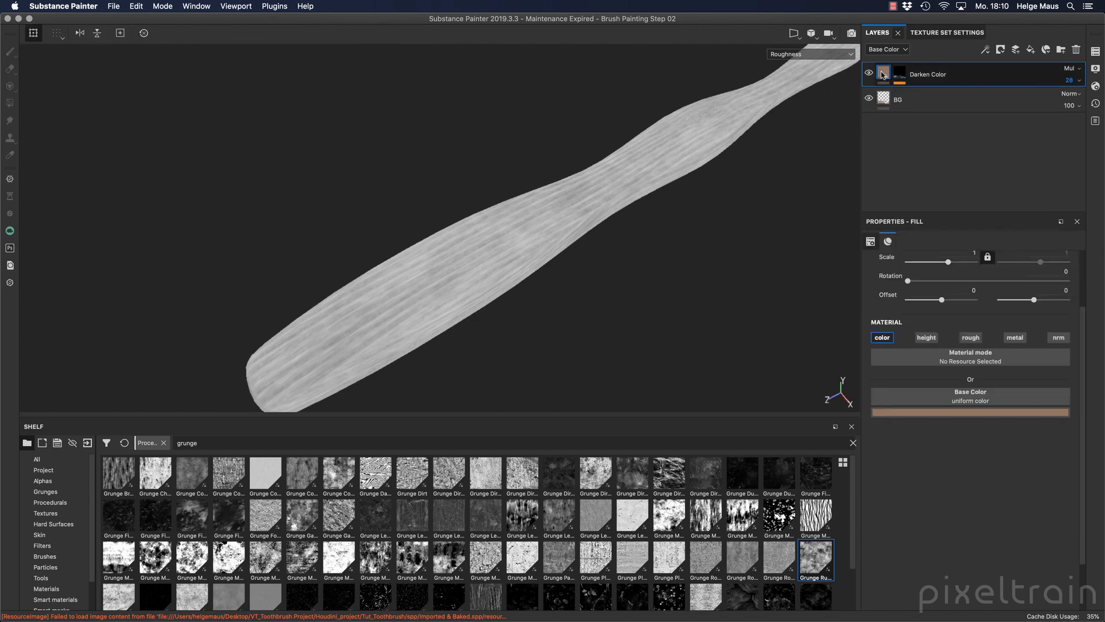
click(969, 338)
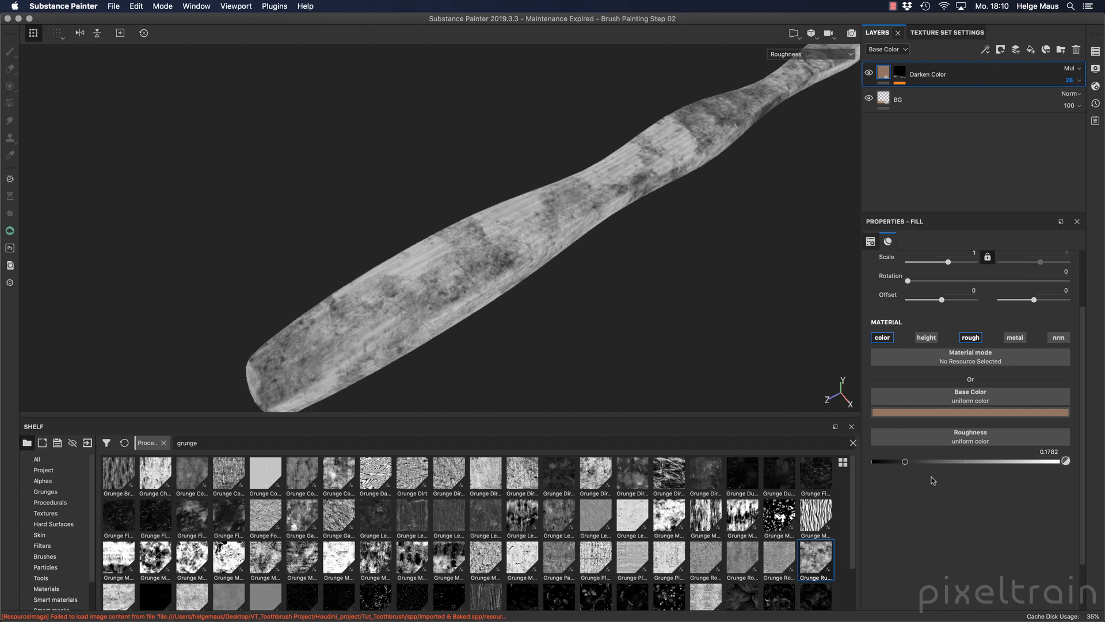
drag(905, 464, 1020, 458)
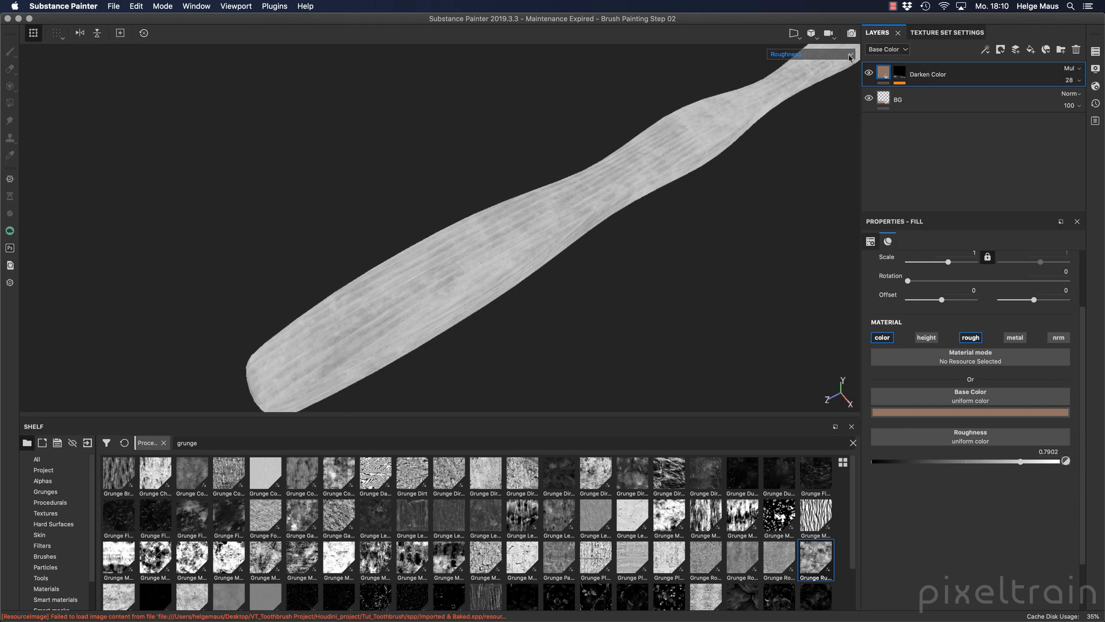
- Return to the material display and examine the handle's surface from several angles and under different environment light directions
key(m)
alt+drag(610, 268, 655, 236)
mouse_move(644, 313)
shift+right_down()
mouse_move(829, 301)
mouse_move(606, 311)
mouse_move(681, 301)
shift+right_up()
alt+drag(681, 301, 737, 276)
shift+right_drag(737, 277, 668, 275)
alt+drag(668, 276, 515, 343)
alt+middle_drag(624, 338, 449, 357)
alt+right_drag(553, 336, 365, 344)
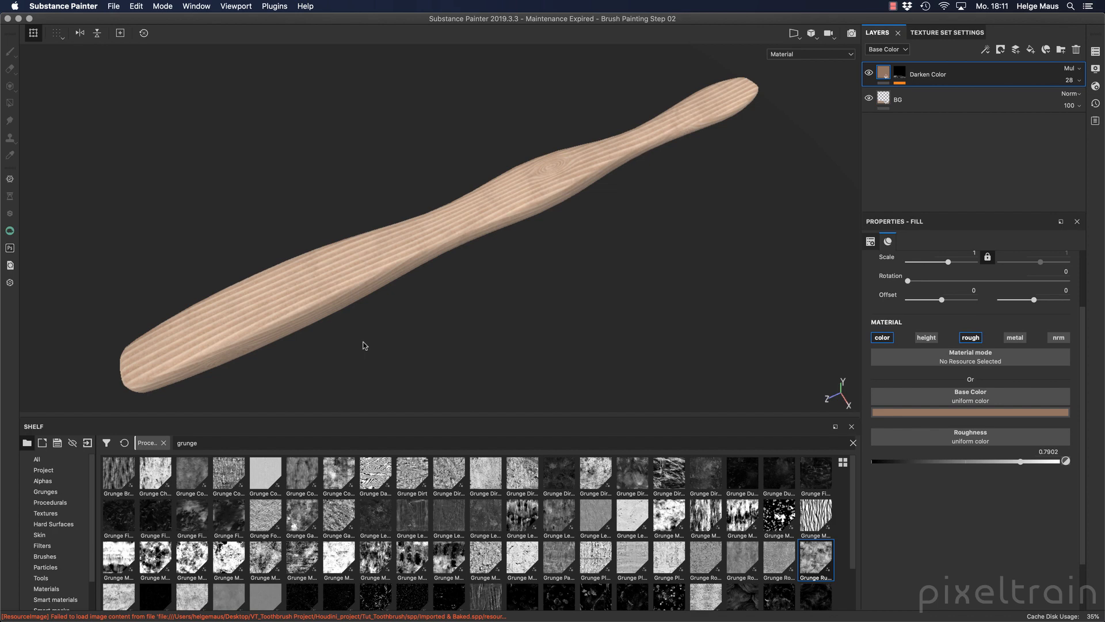
- Add a new fill layer above Darken Color and name it "Edge Damage"
click(1031, 49)
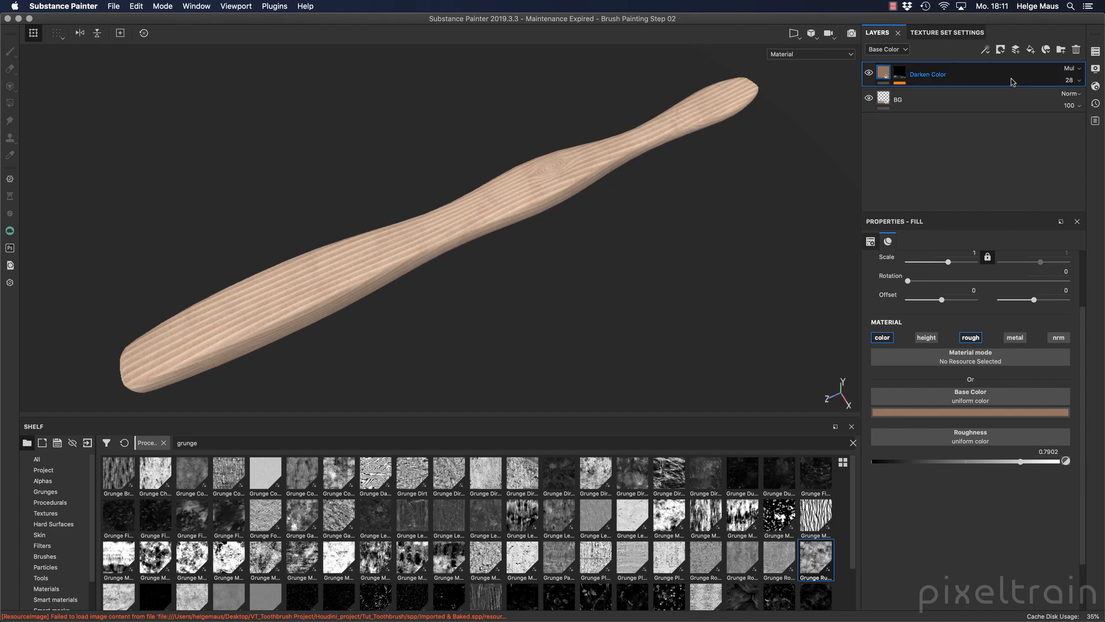
double_click(975, 78)
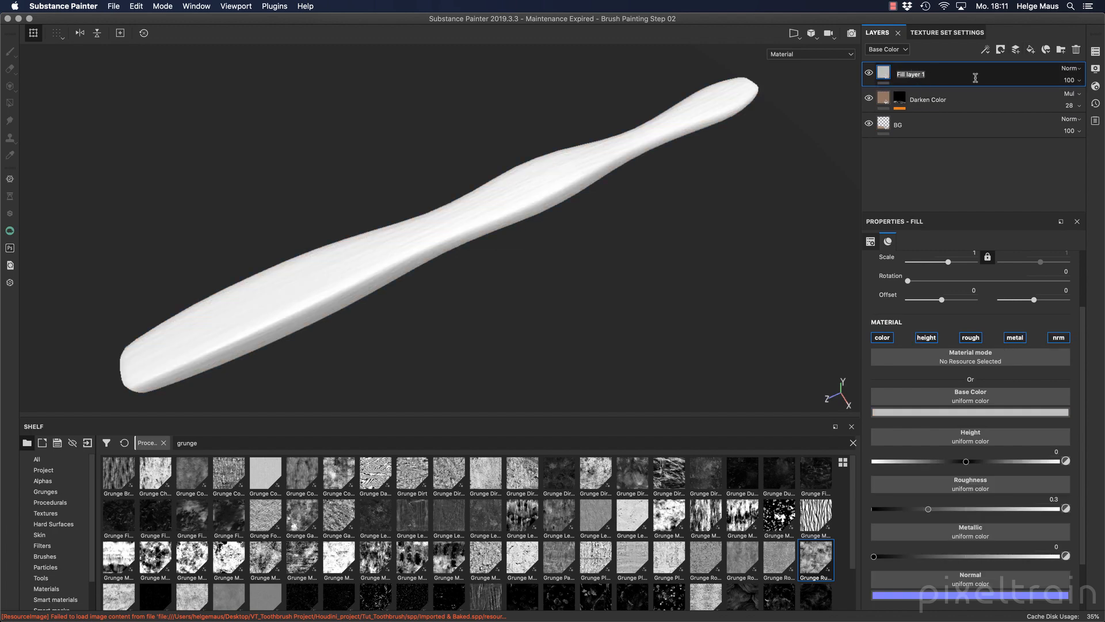
text(Edge Damage)
key(Return)
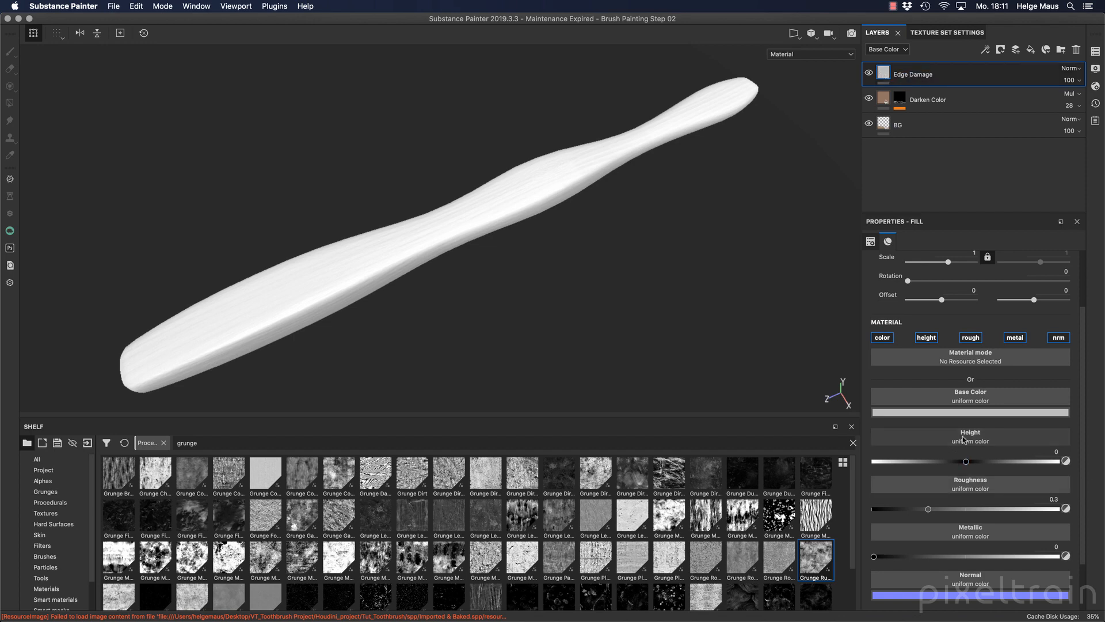
- Set the Edge Damage layer's base color to pure red with R 1, G 0 and B 0
click(988, 412)
click(1031, 436)
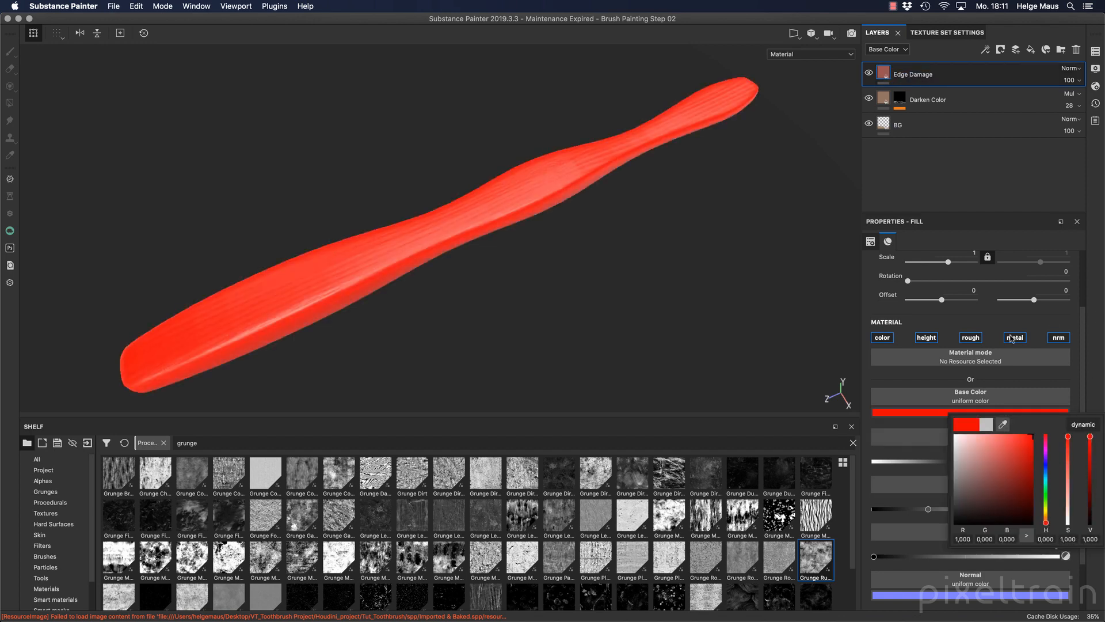
click(1001, 413)
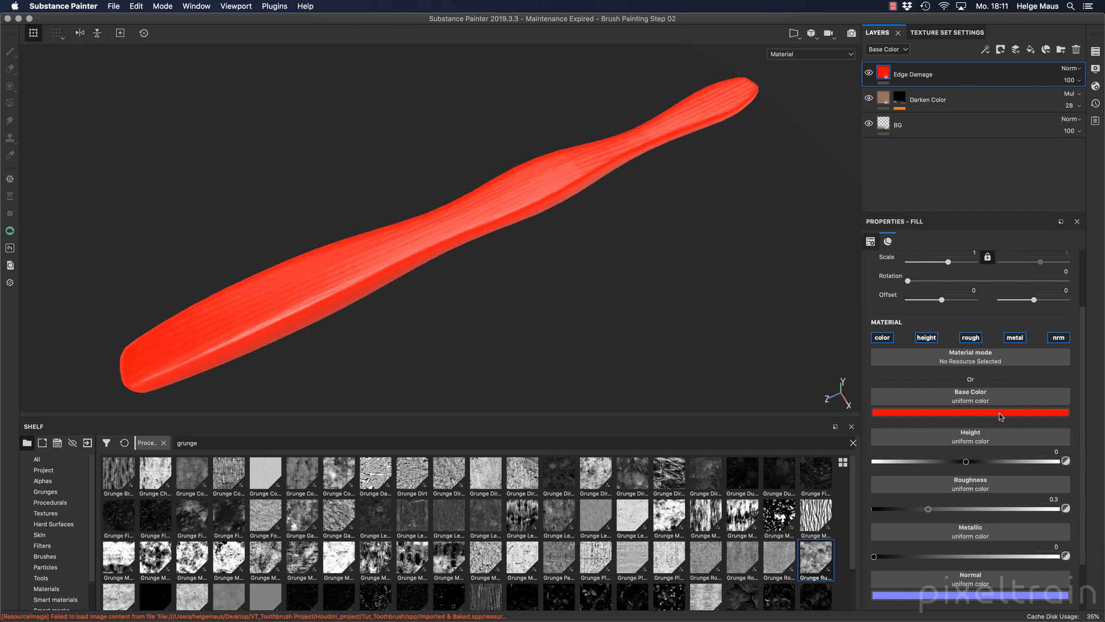
- Add a black mask to the Edge Damage layer and give it a Metal Edge Wear generator
click(1000, 50)
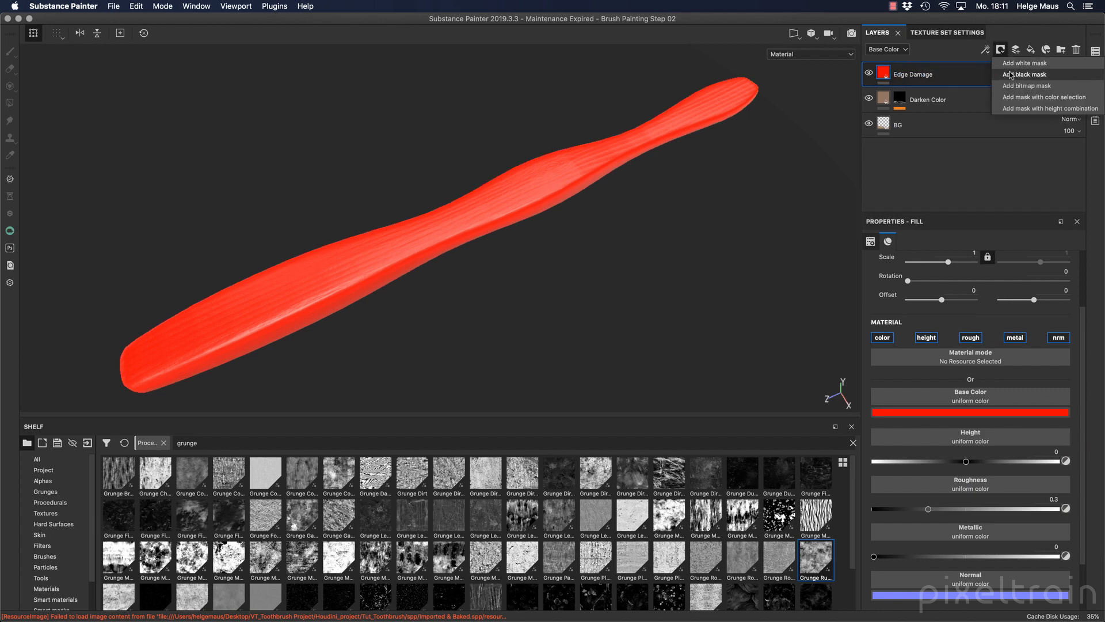
click(1012, 75)
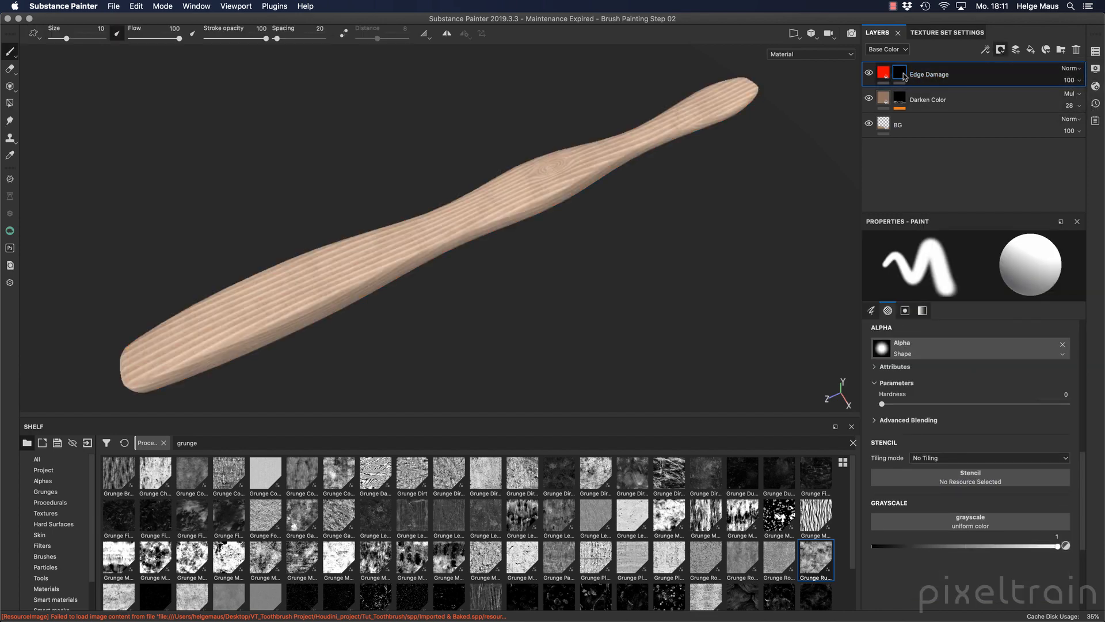
click(986, 50)
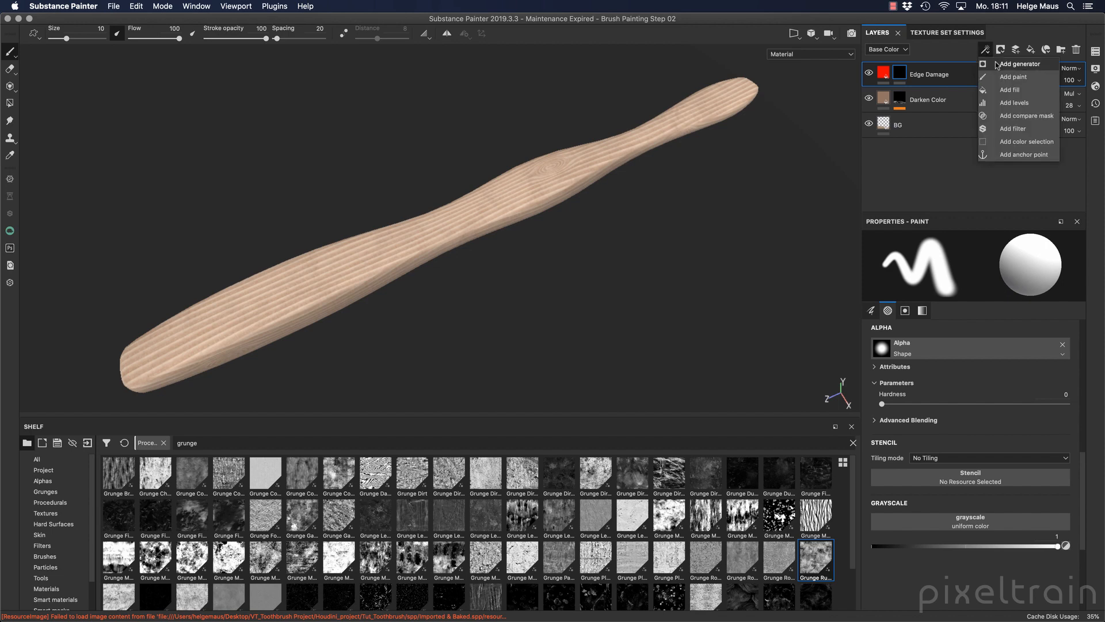
click(997, 65)
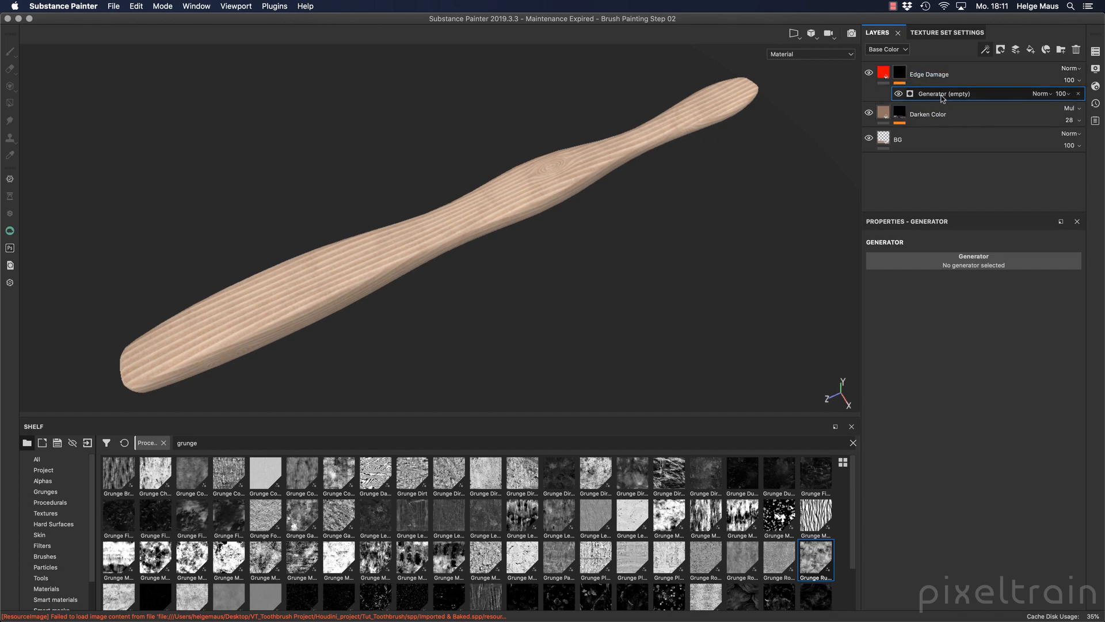
click(947, 266)
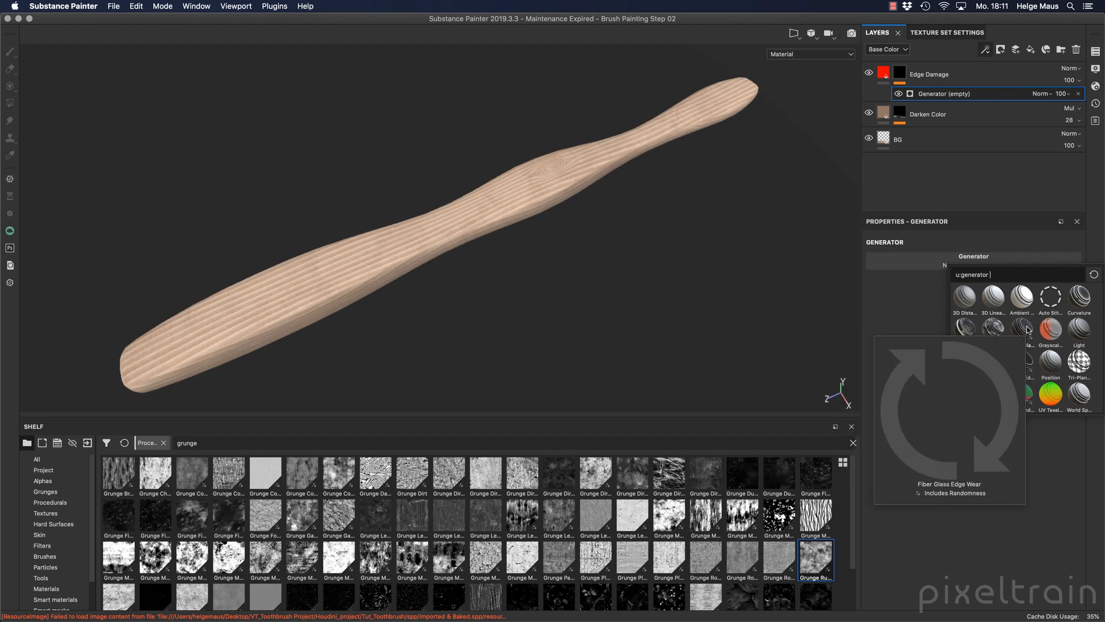
mouse_move(1026, 375)
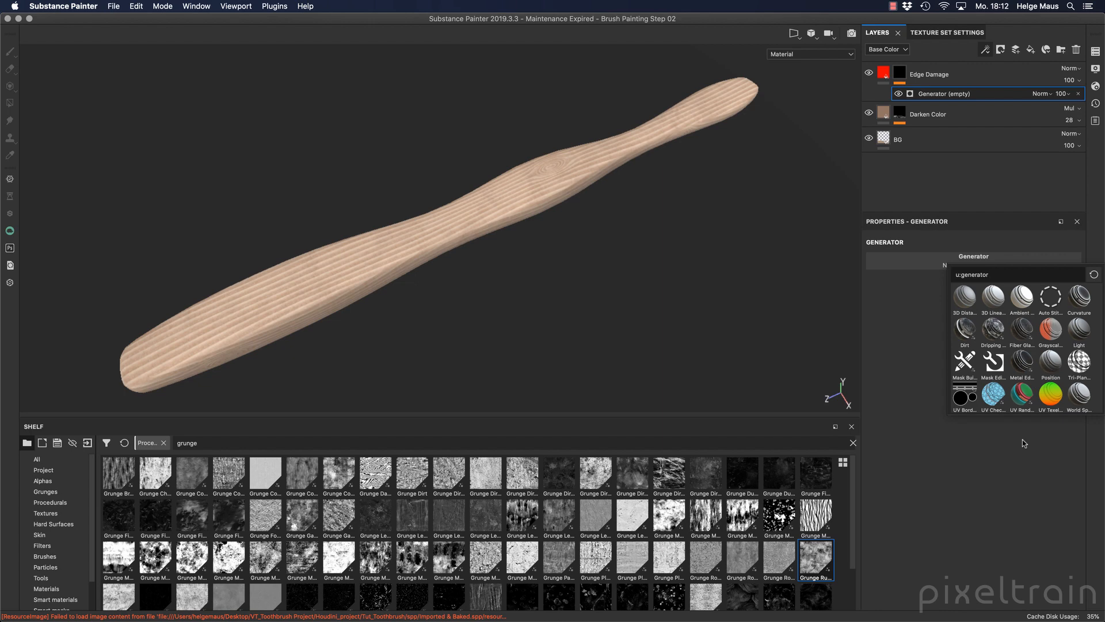
click(1022, 362)
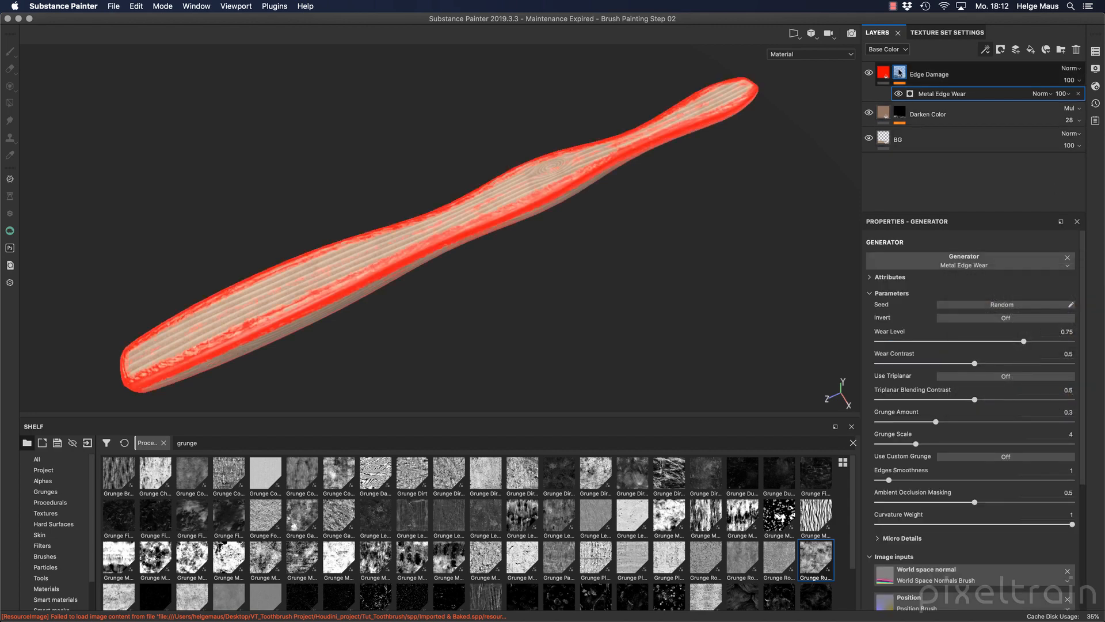
- Review the baked maps assigned as image inputs of the Metal Edge Wear generator, and return to its parameters
alt+drag(417, 291, 491, 253)
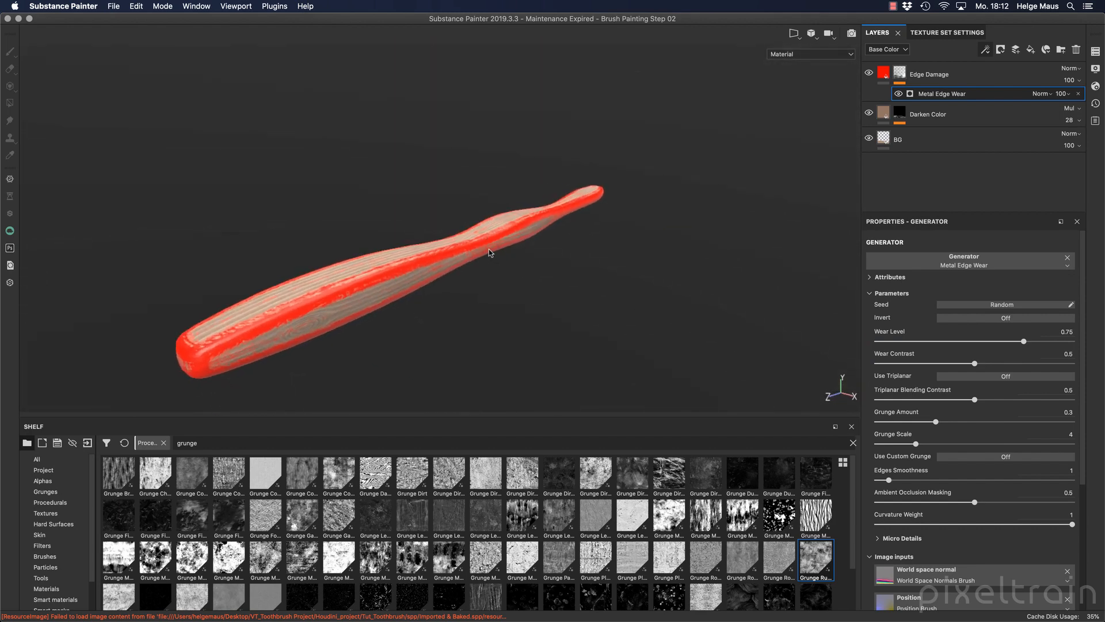
drag(940, 211, 940, 157)
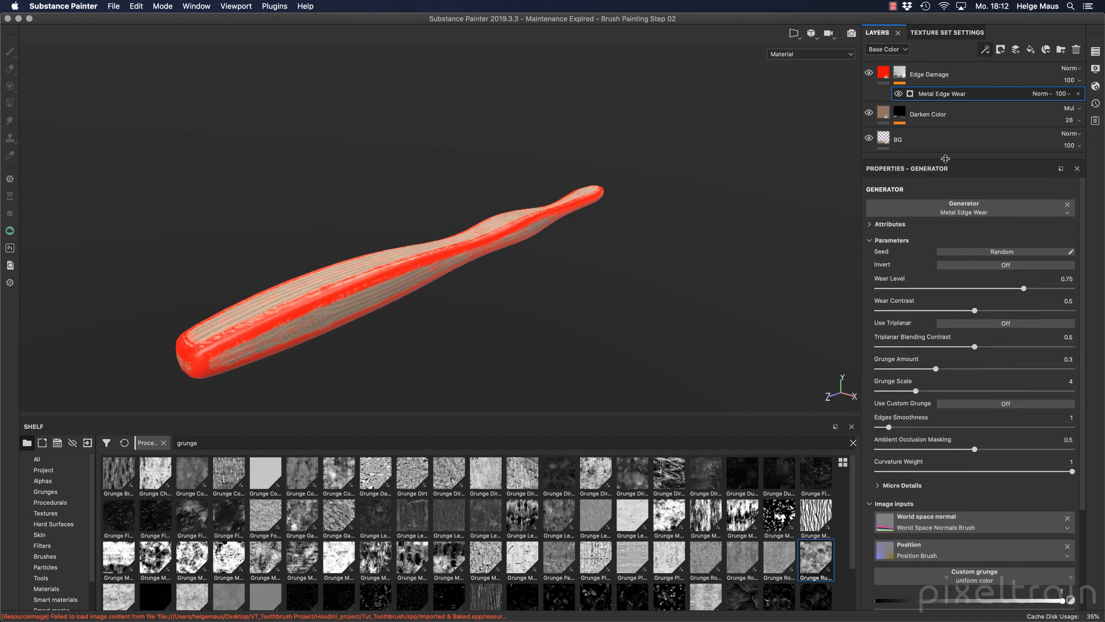
click(870, 240)
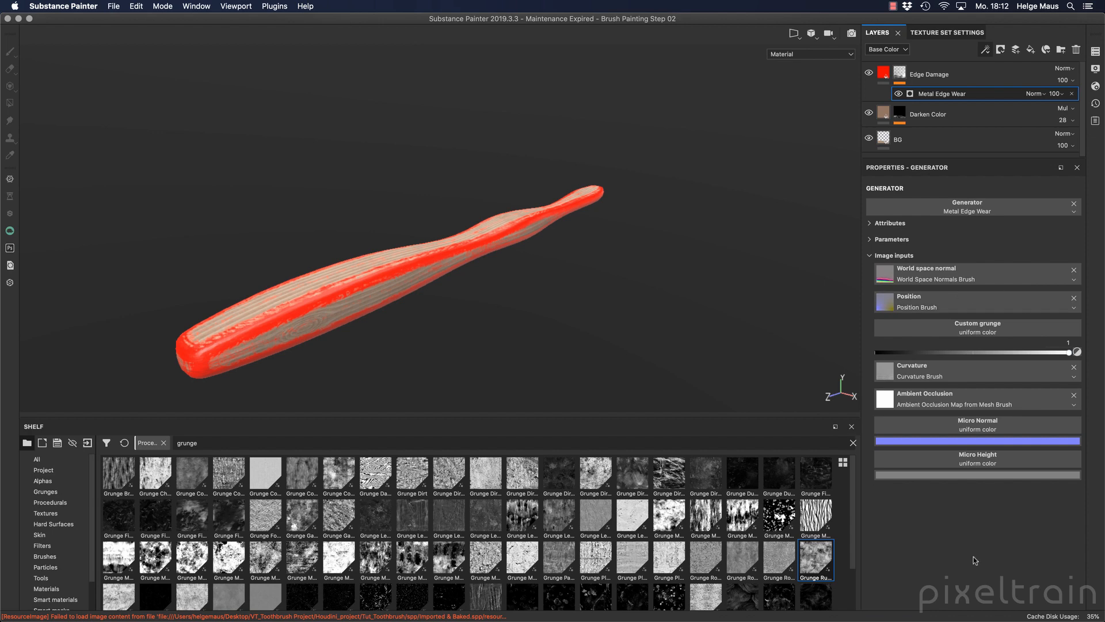
click(870, 256)
click(870, 239)
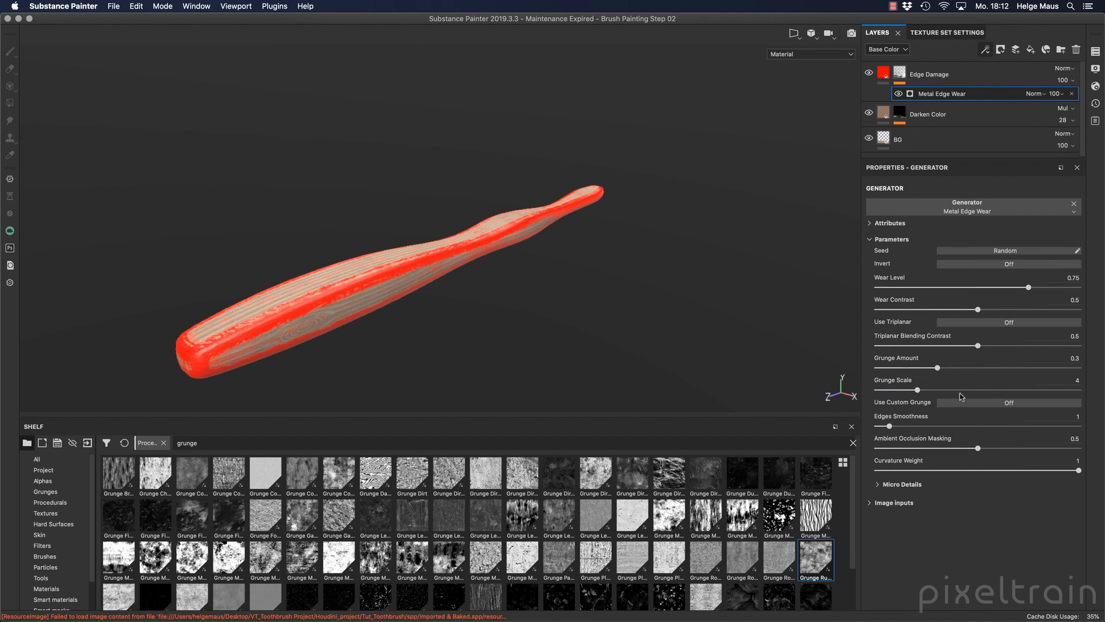
- Set the Metal Edge Wear generator's Grunge Amount, Curvature Weight and Wear Level to 0
drag(937, 367, 852, 368)
drag(1079, 470, 861, 470)
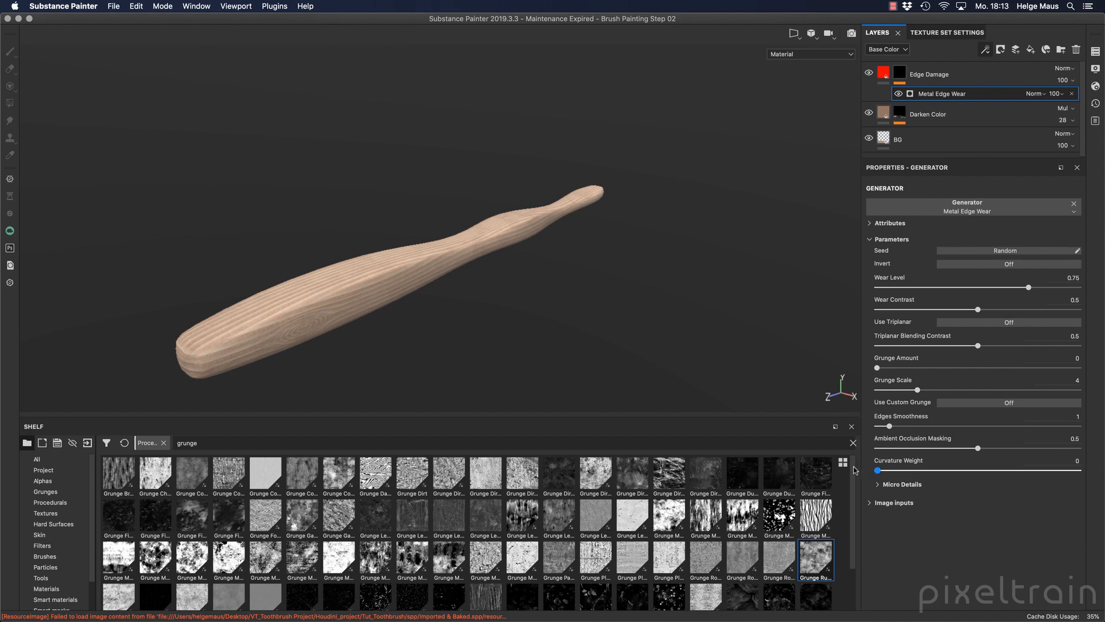
drag(1029, 288, 850, 286)
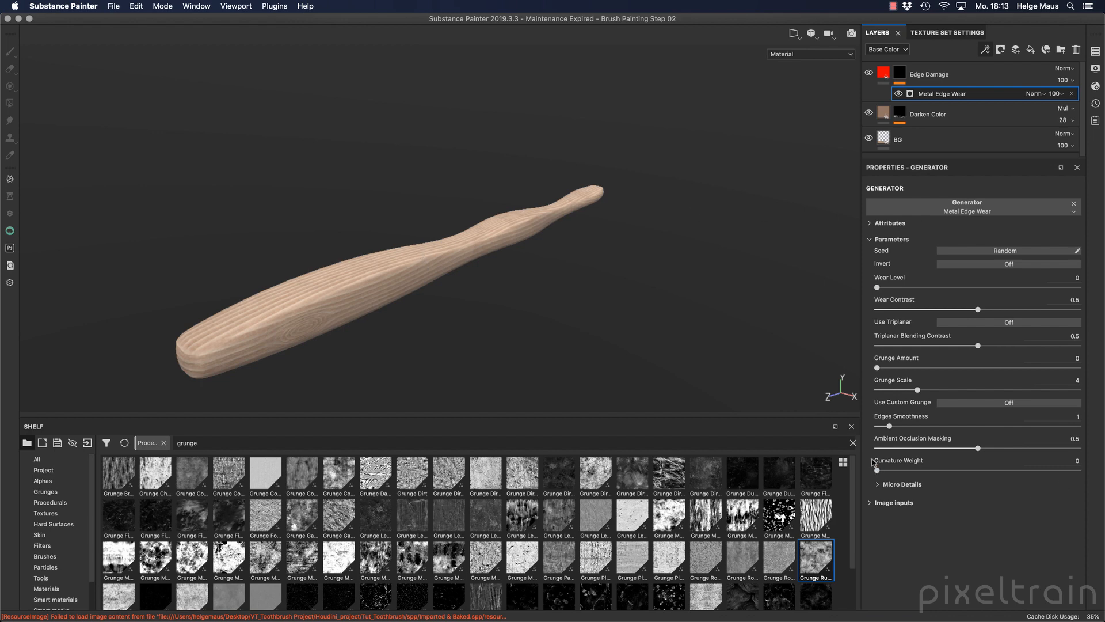
- Set the edge wear's Wear Level to 0.64 and Curvature Weight to 0.44, checking the handle's edges up close
drag(878, 473, 1012, 474)
drag(877, 287, 1008, 298)
alt+right_drag(590, 308, 612, 288)
alt+middle_drag(567, 308, 629, 284)
alt+drag(413, 295, 480, 288)
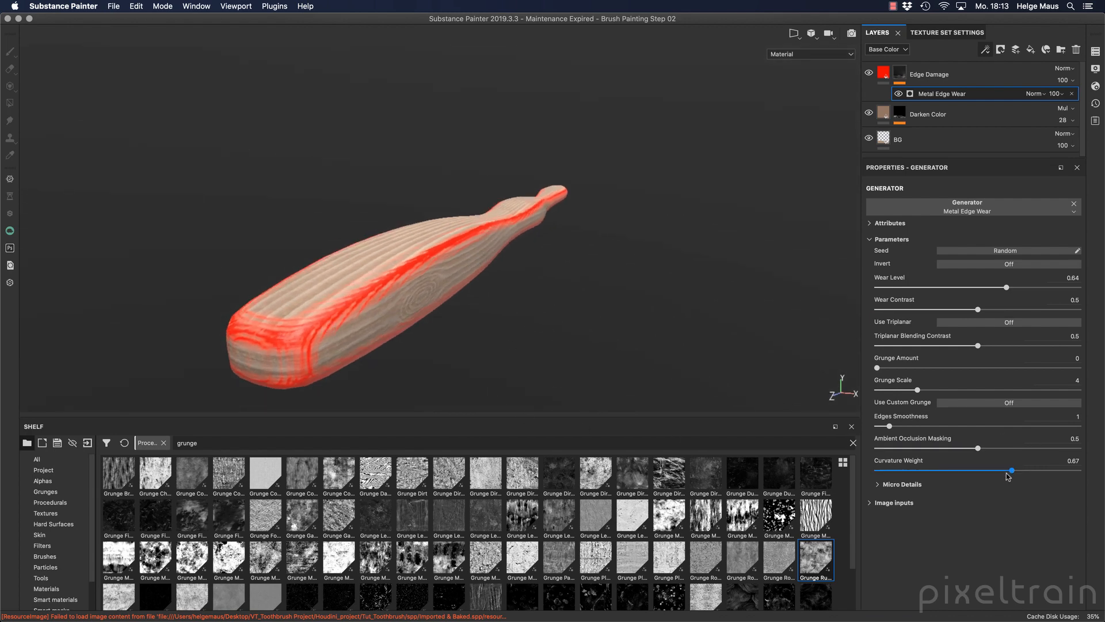
drag(1007, 475, 965, 471)
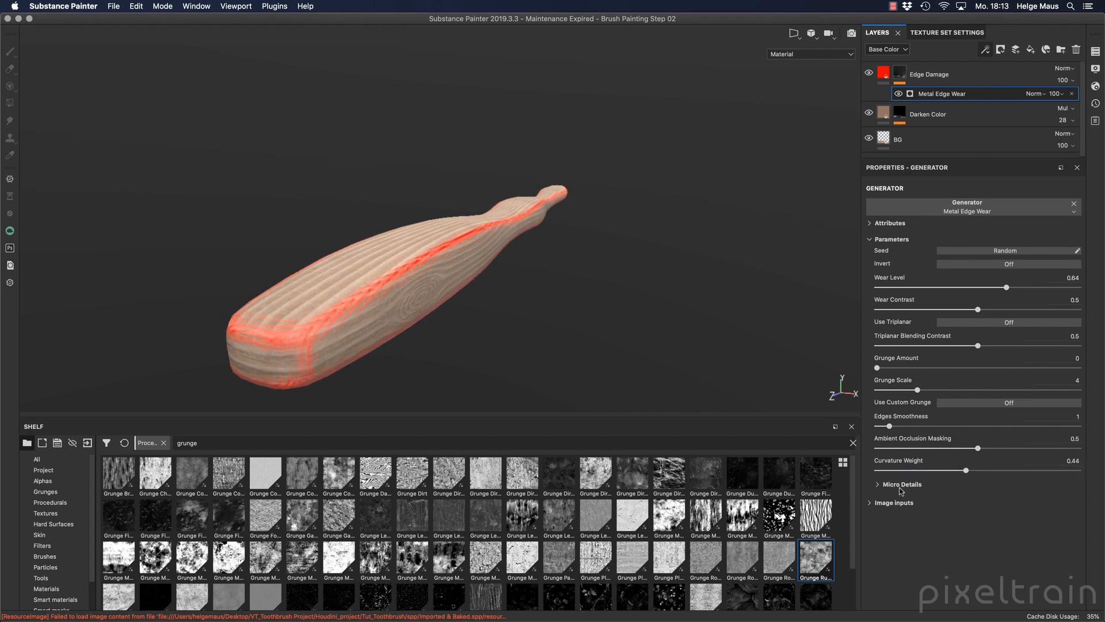
- Set the generator's Edges Smoothness to 8.69, Grunge Scale to 5 and Wear Level to 0.72
click(878, 486)
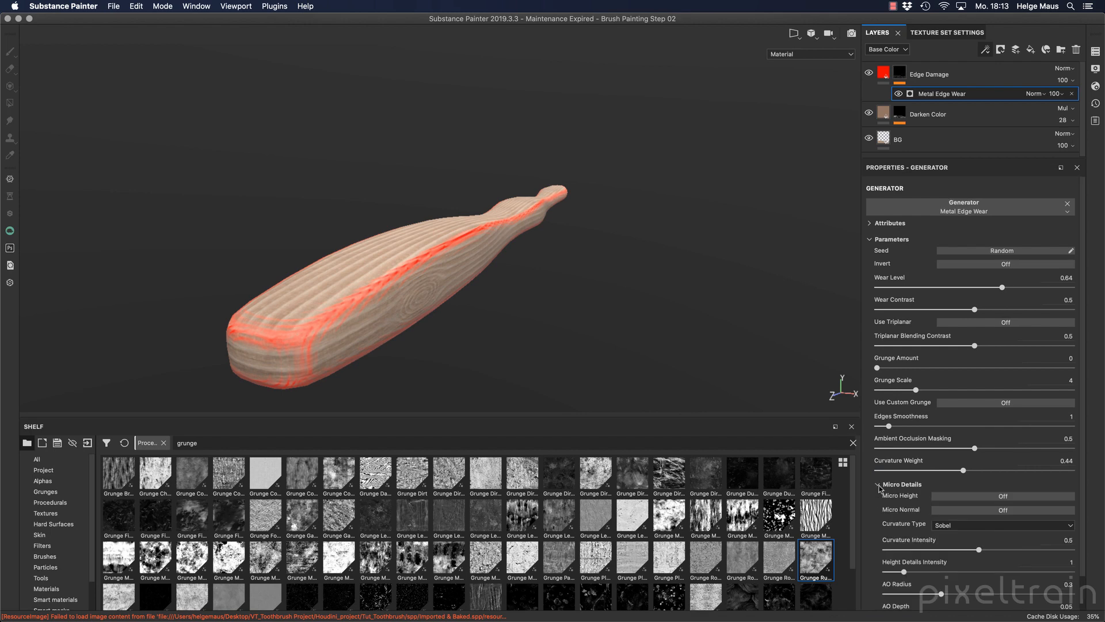
click(879, 487)
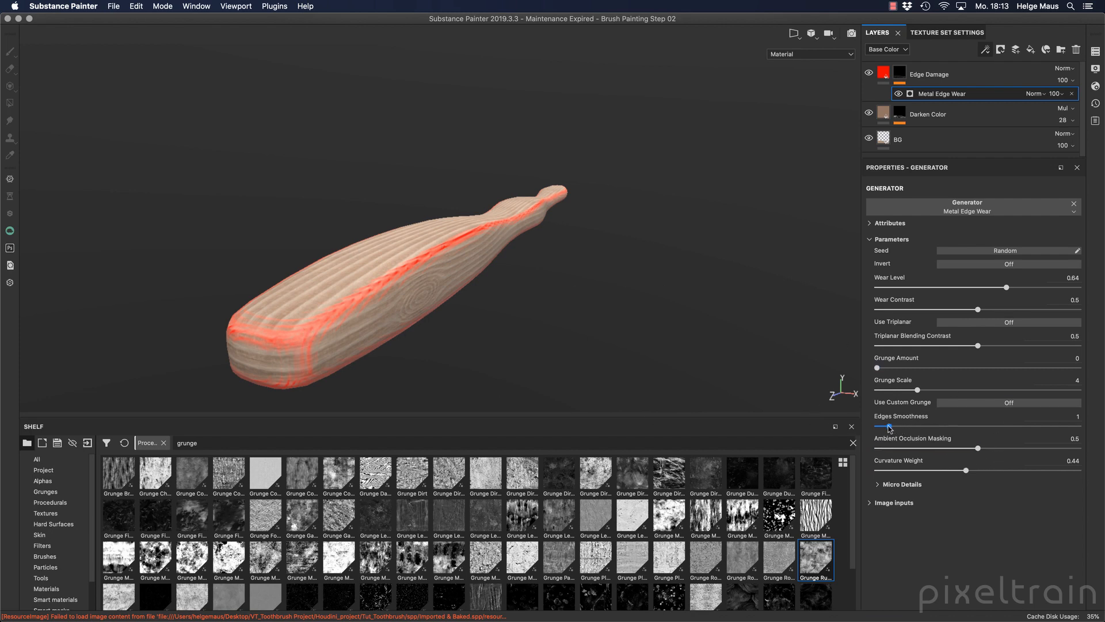
drag(889, 427, 987, 427)
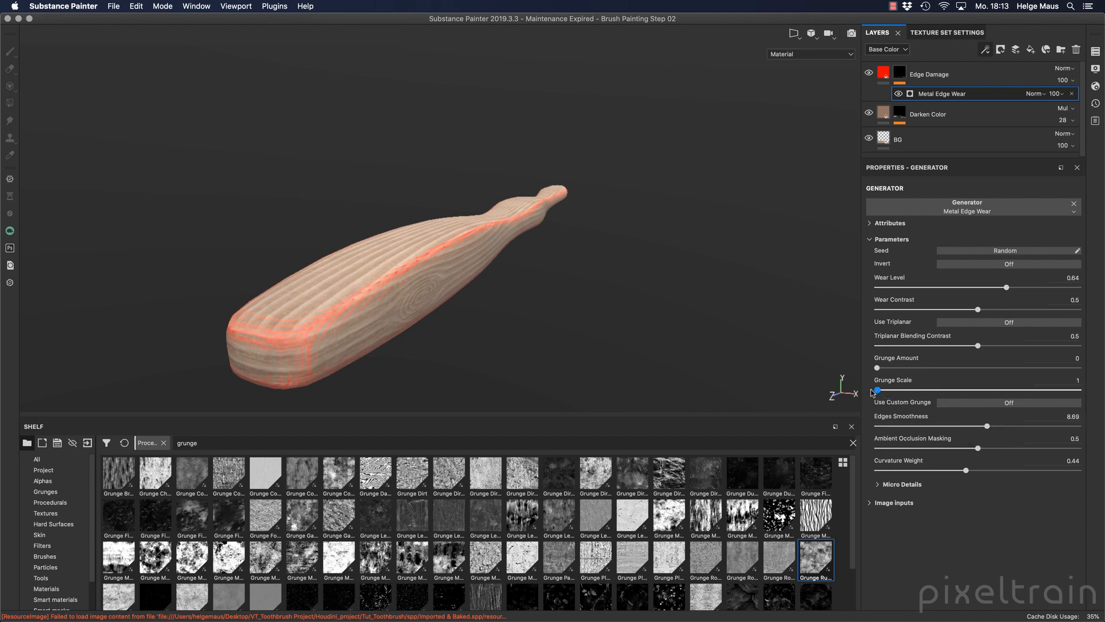
drag(877, 389, 931, 390)
mouse_move(1007, 289)
mouse_down()
mouse_move(1056, 293)
mouse_move(983, 298)
mouse_move(1020, 297)
mouse_up()
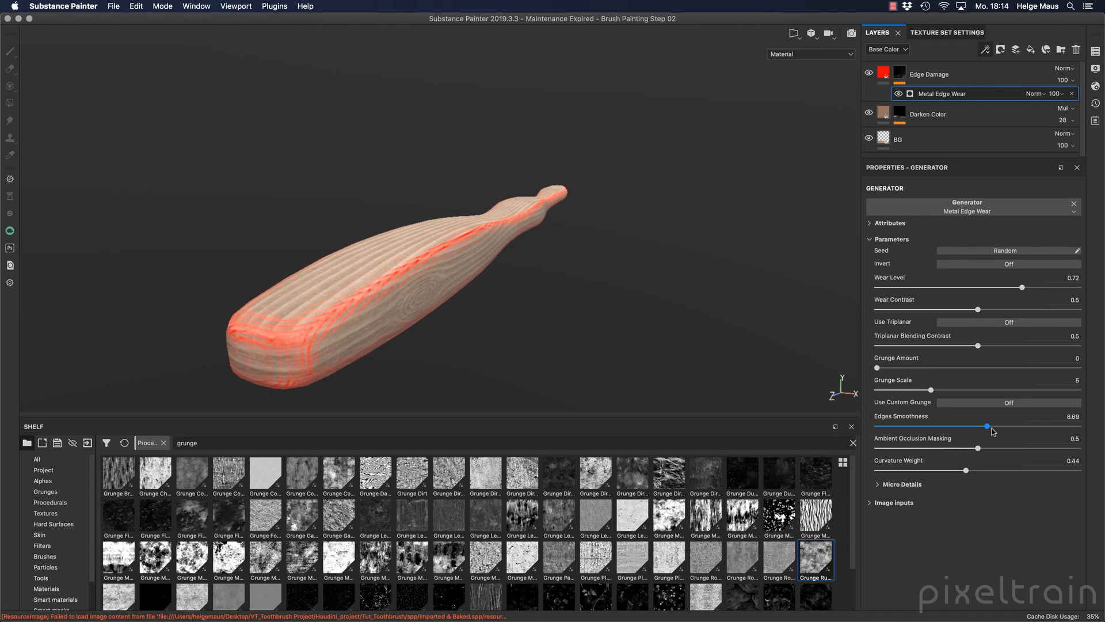
- Set the generator's Edges Smoothness to 0.6, Curvature Weight to 0.59 and Grunge Amount to 0.54
drag(992, 430, 884, 426)
drag(965, 470, 995, 471)
mouse_move(352, 274)
alt+mouse_down()
mouse_move(382, 277)
mouse_move(181, 294)
mouse_move(370, 215)
mouse_move(281, 310)
alt+mouse_up()
alt+right_drag(385, 287, 442, 283)
drag(883, 369, 934, 390)
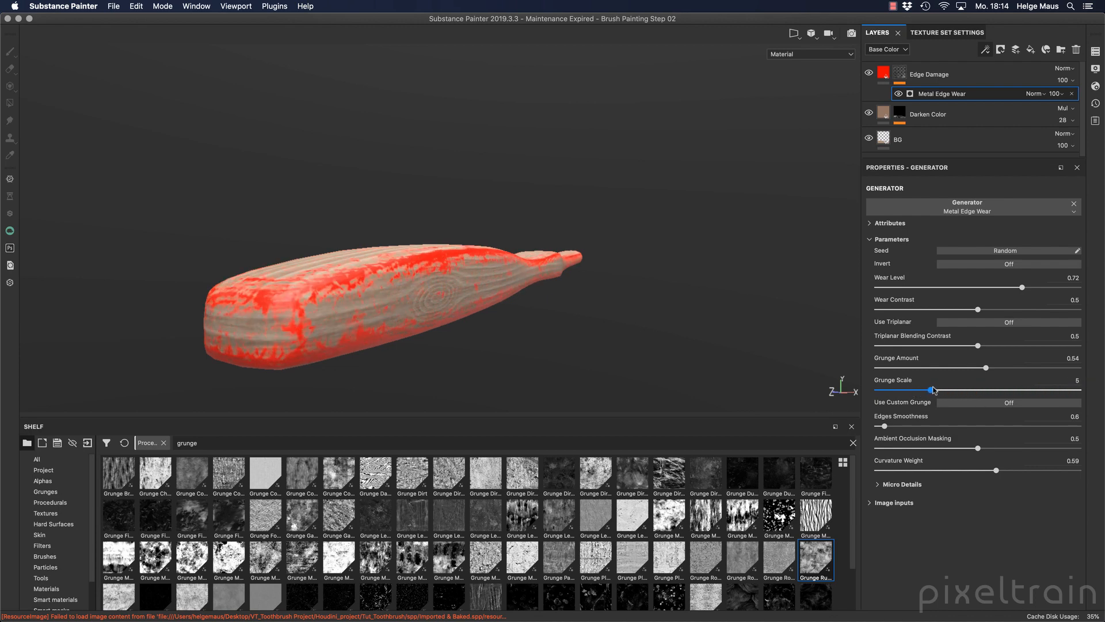
alt+drag(614, 311, 538, 288)
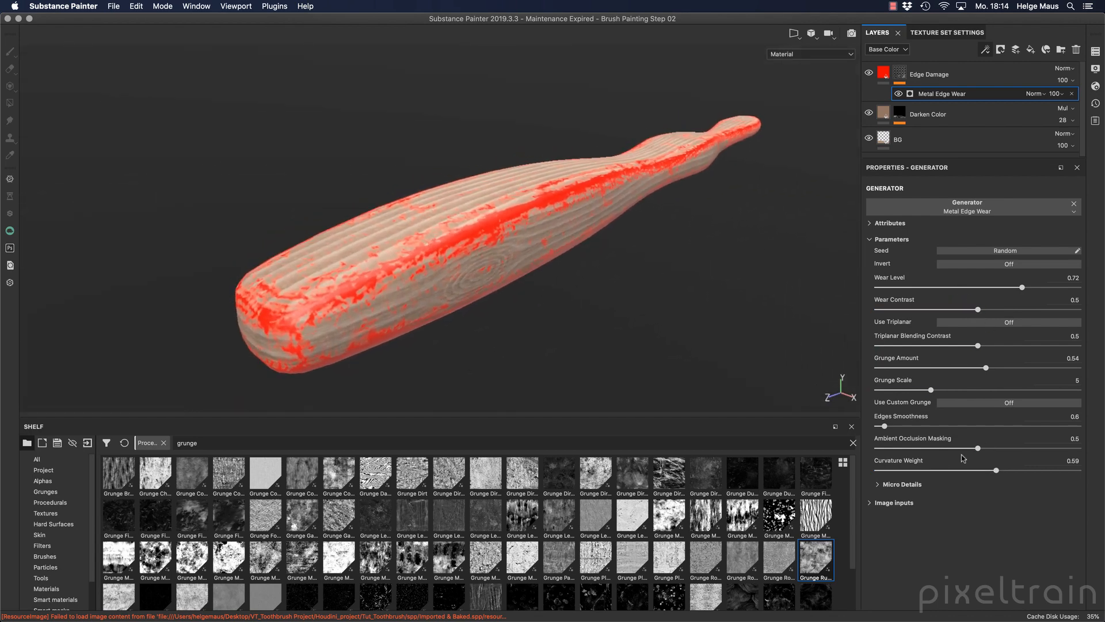
- Refine the edge wear with Wear Level 0.65, Wear Contrast 0.45 and Edges Smoothness 6.24
drag(885, 426, 940, 426)
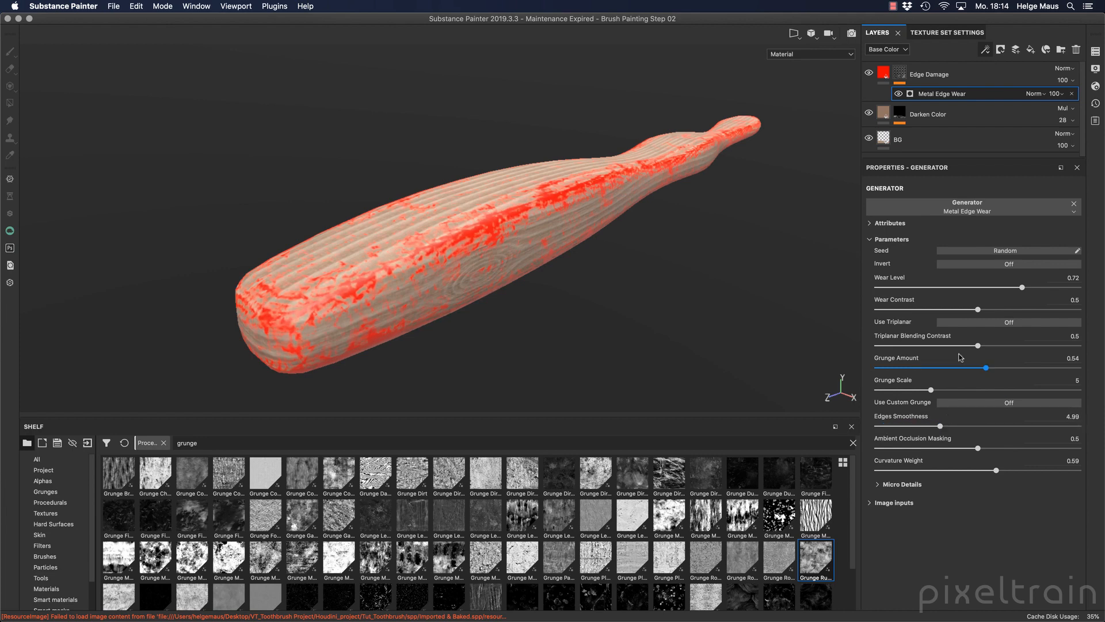
drag(1024, 288, 968, 311)
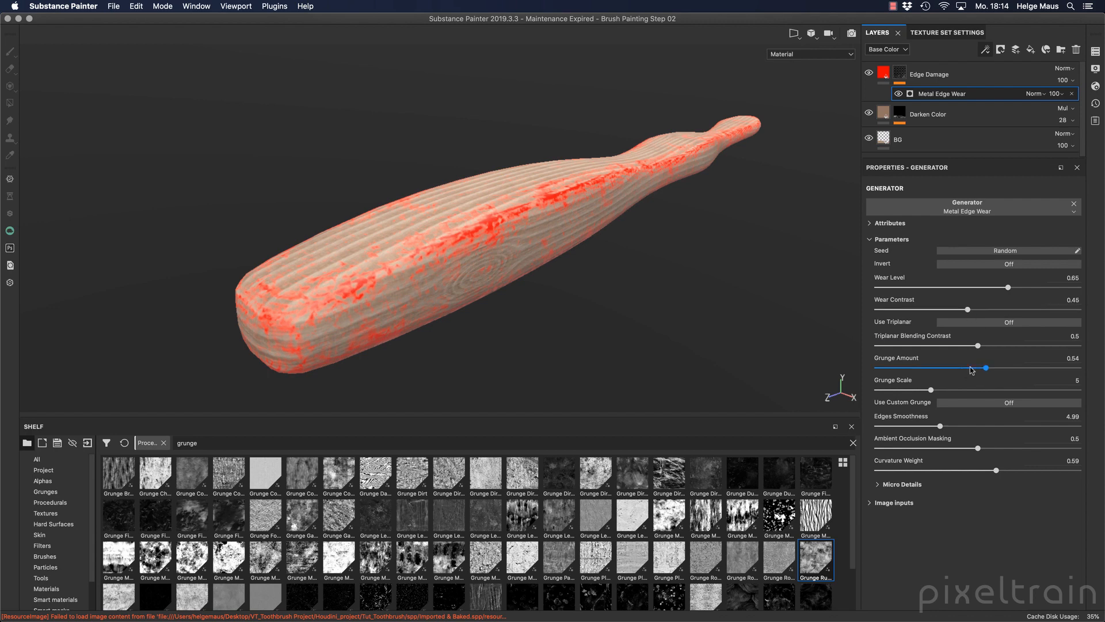
mouse_move(947, 425)
mouse_down()
mouse_move(975, 426)
mouse_move(956, 426)
mouse_up()
alt+drag(473, 298, 506, 288)
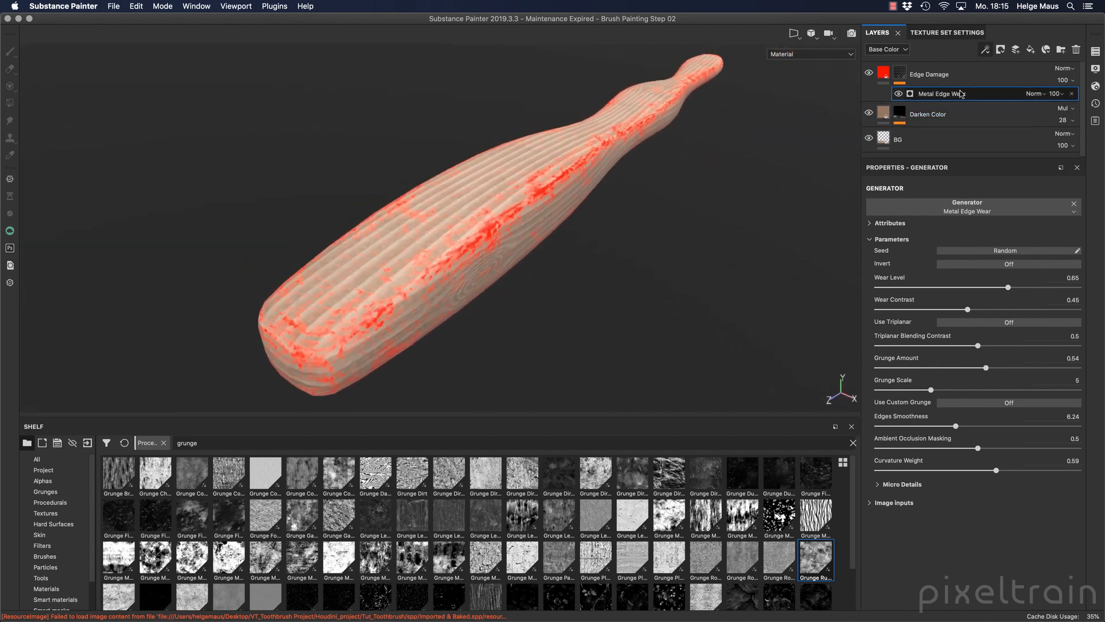
- Disable the color, metal and normal channels of the Edge Damage fill, keeping only height and roughness
click(884, 75)
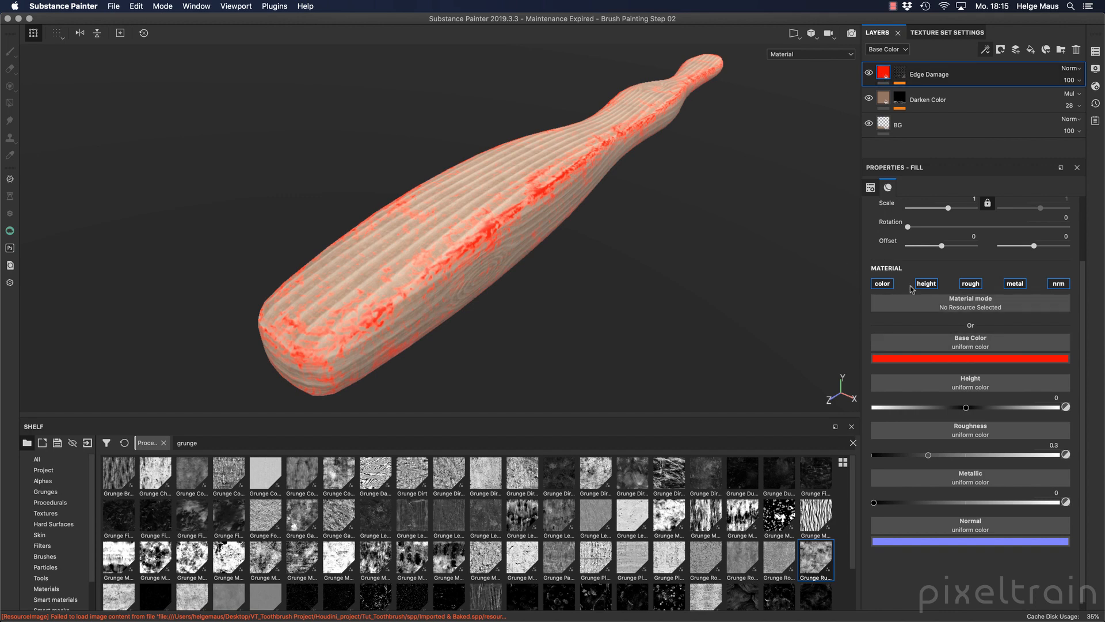
click(888, 285)
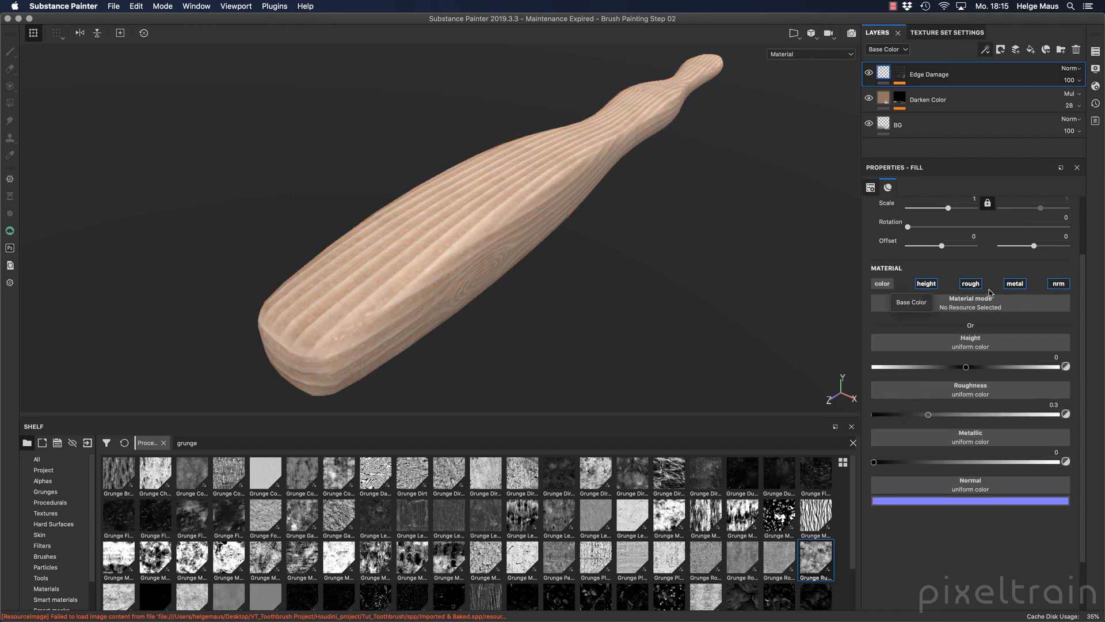
click(1063, 286)
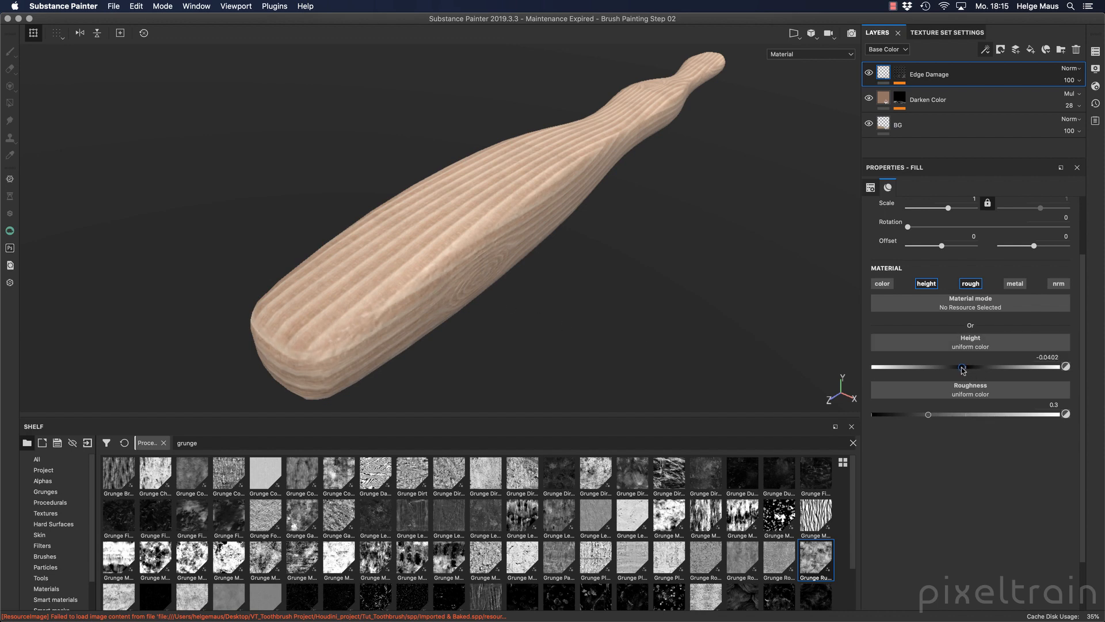
- Set the Edge Damage fill's height to -0.0287 for slightly recessed edges, judging the depth on the handle
drag(965, 368, 946, 370)
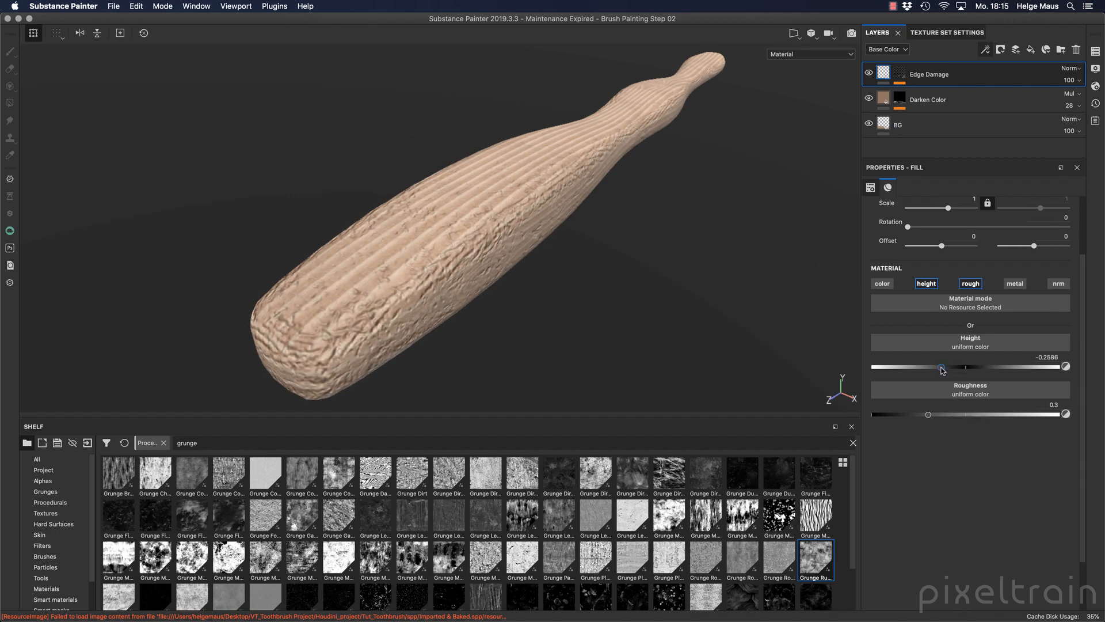
mouse_move(942, 371)
mouse_down()
mouse_move(973, 373)
mouse_move(964, 372)
mouse_up()
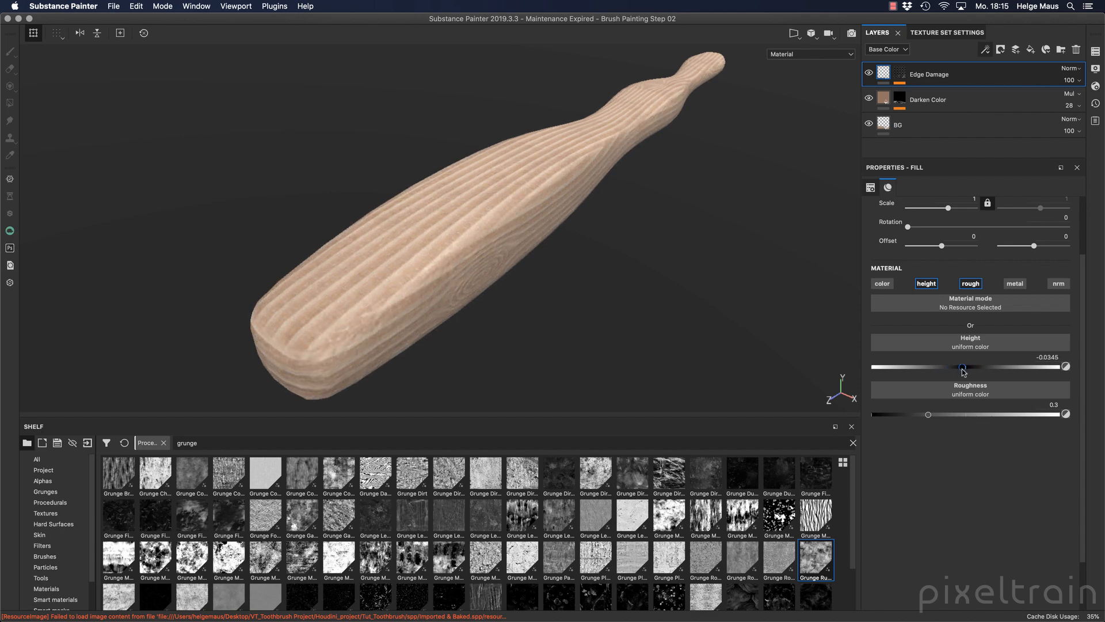
alt+drag(507, 270, 700, 275)
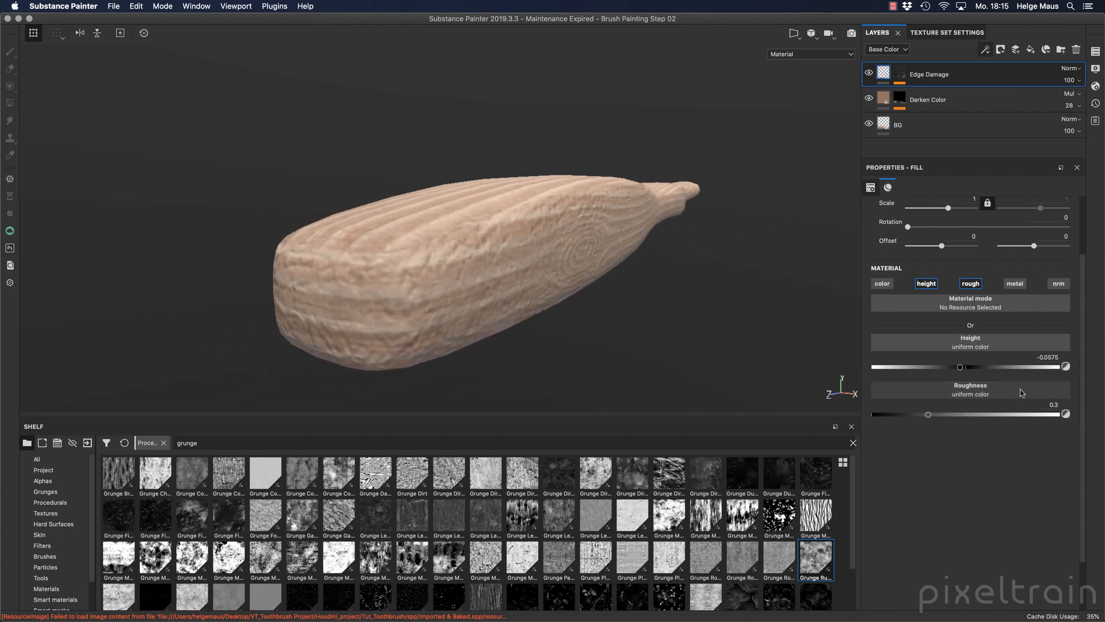
drag(962, 371, 1023, 372)
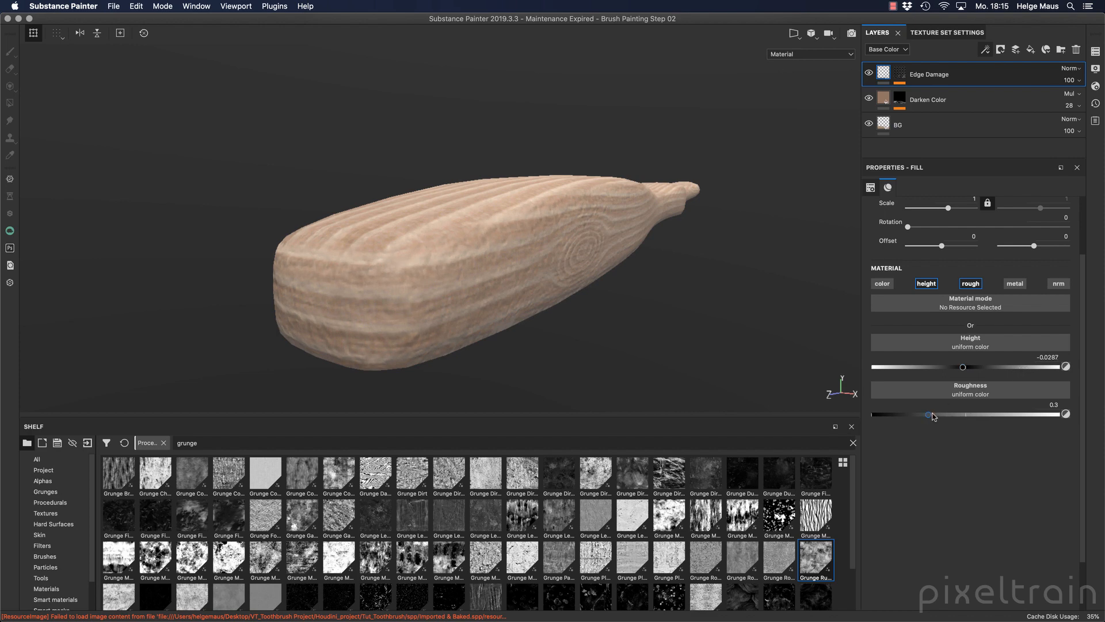
- Display the roughness channel alone, set the Edge Damage roughness to 0.8305, and return to the material display
click(784, 54)
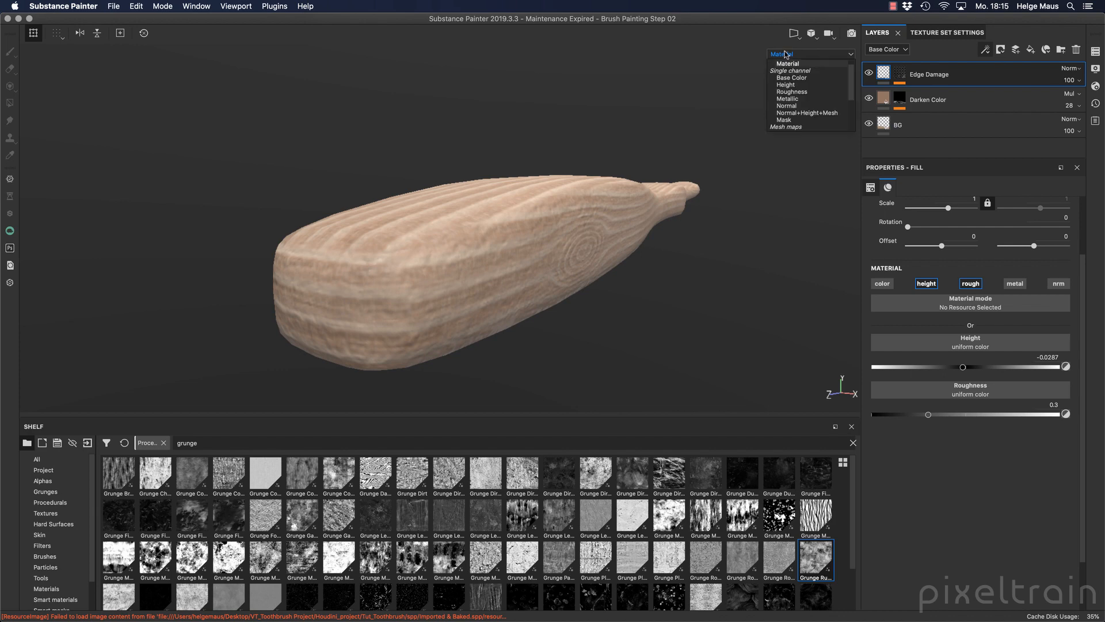
click(792, 92)
alt+drag(585, 163, 535, 190)
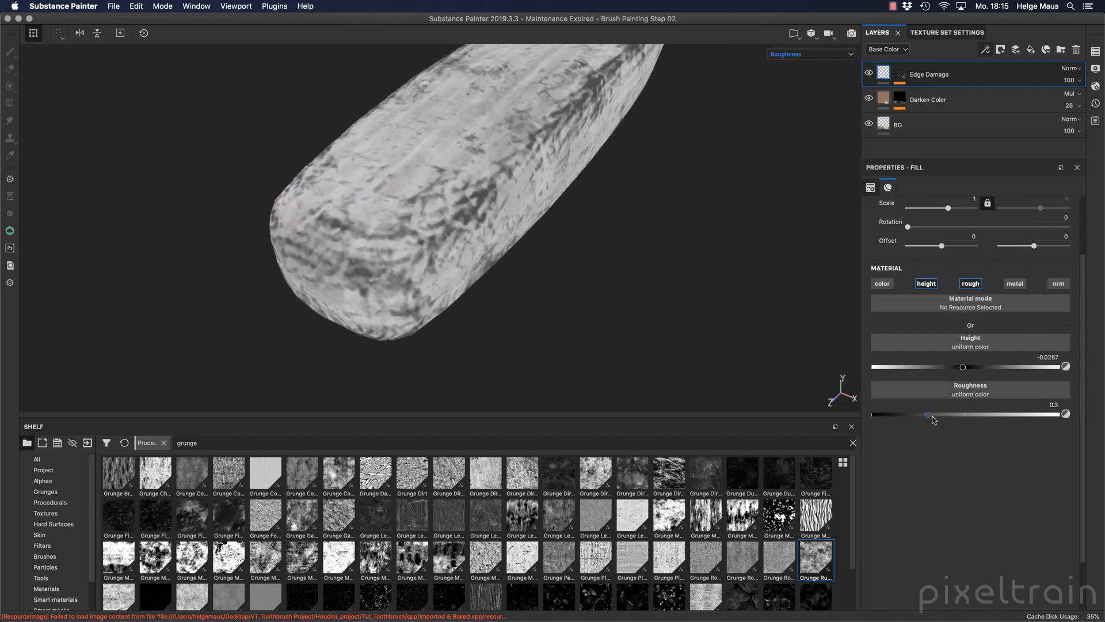
drag(928, 414, 1028, 415)
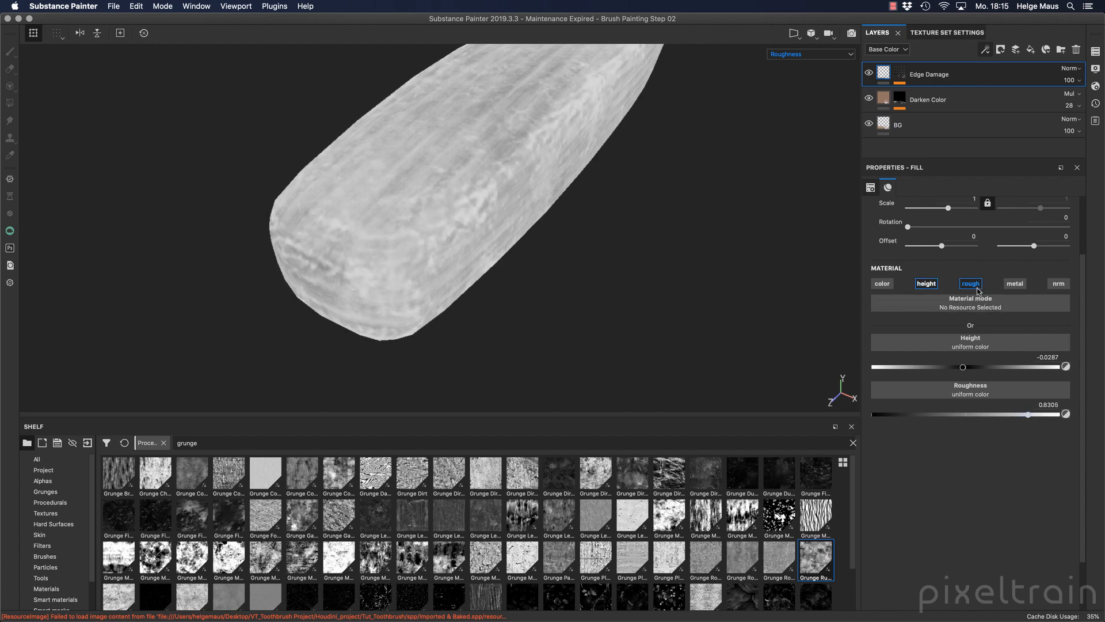
click(637, 244)
key(m)
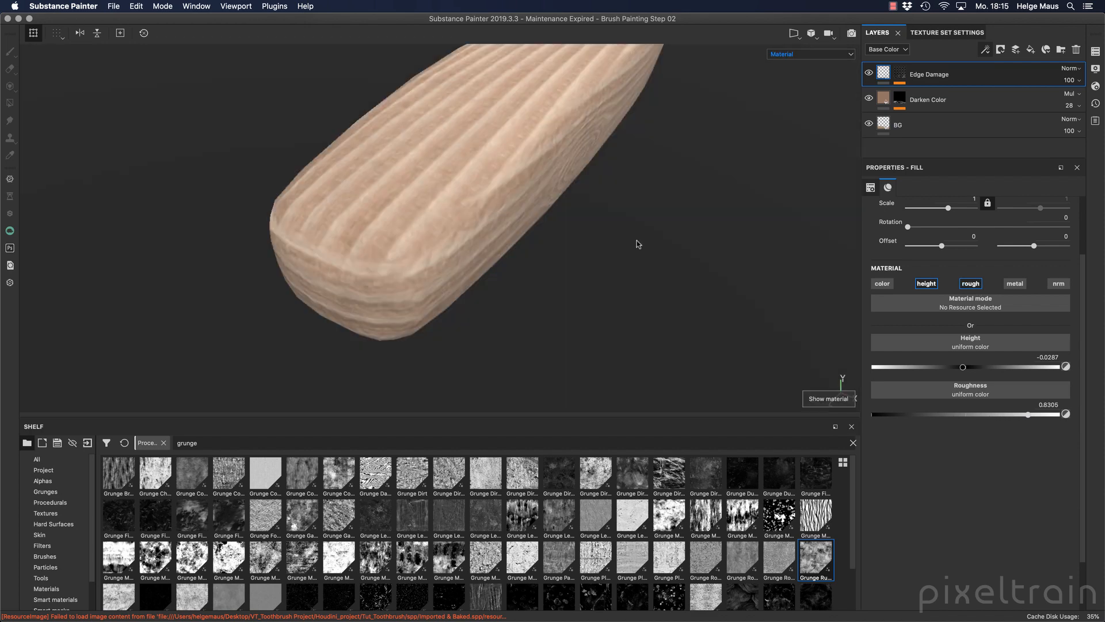
- Add a Dirt generator to the Edge Damage layer's mask, above the Metal Edge Wear generator
alt+drag(638, 241, 714, 241)
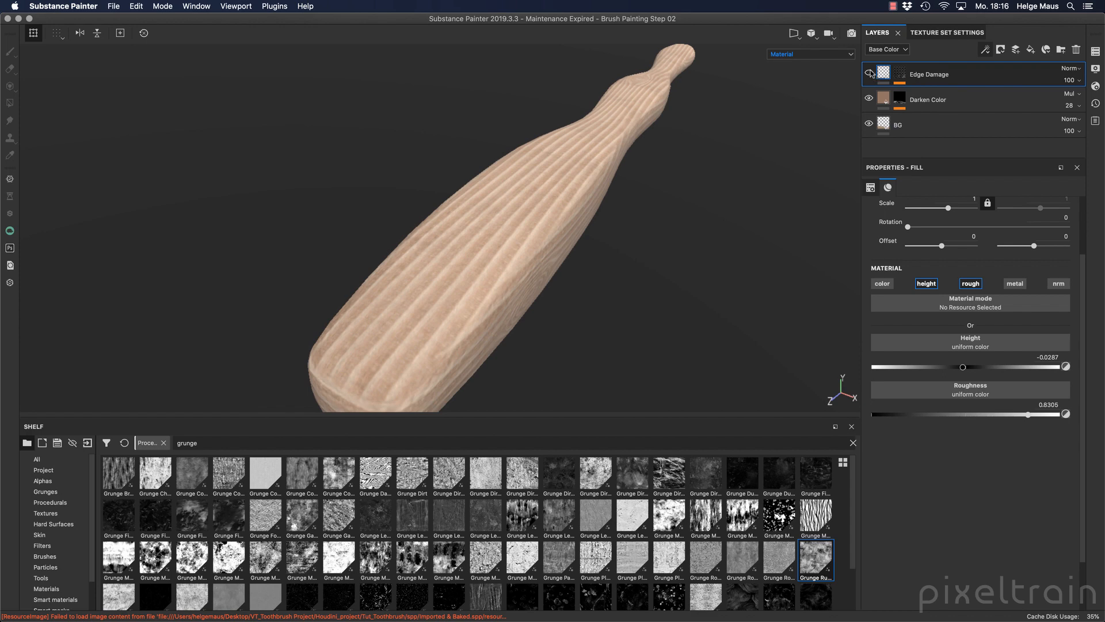
alt+drag(547, 270, 516, 244)
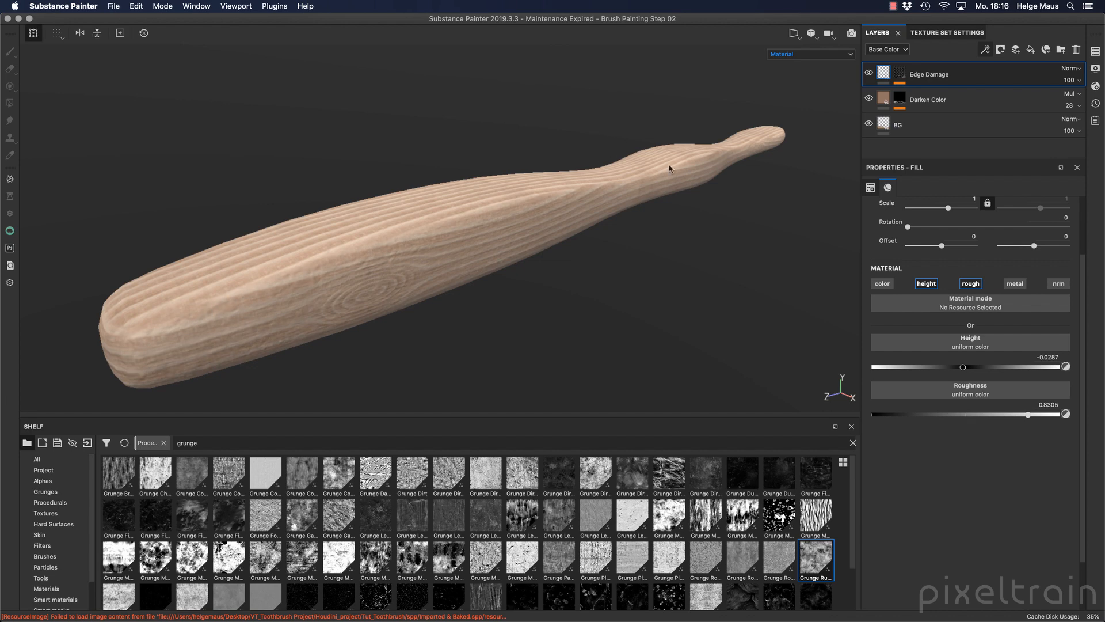
mouse_move(665, 178)
alt+mouse_down()
mouse_move(648, 264)
mouse_move(628, 185)
mouse_move(659, 175)
alt+mouse_up()
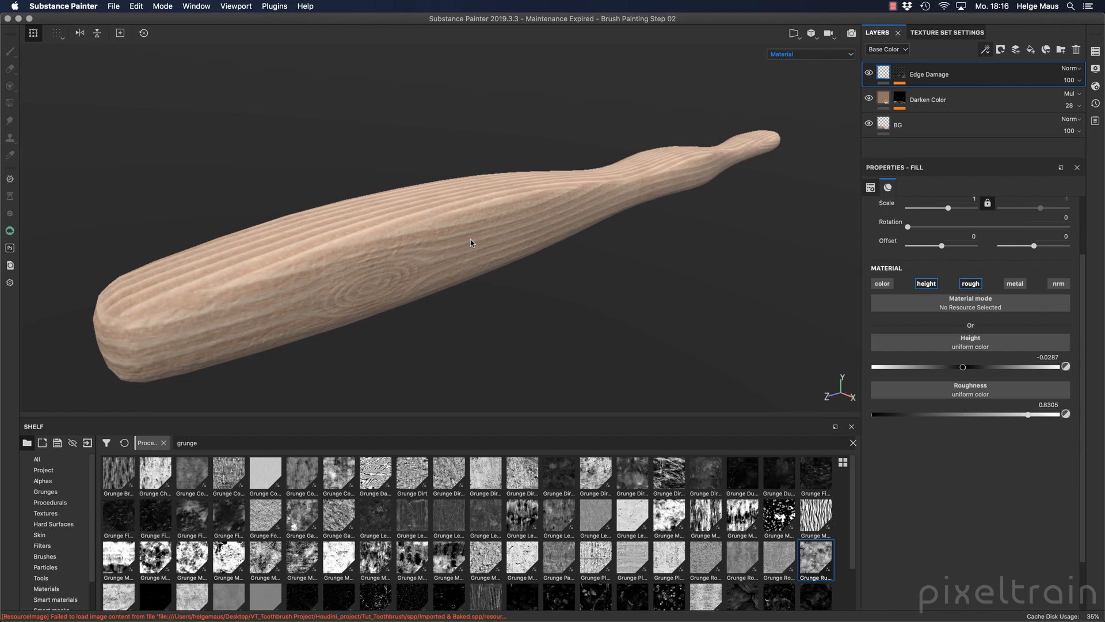
alt+right_drag(471, 242, 367, 248)
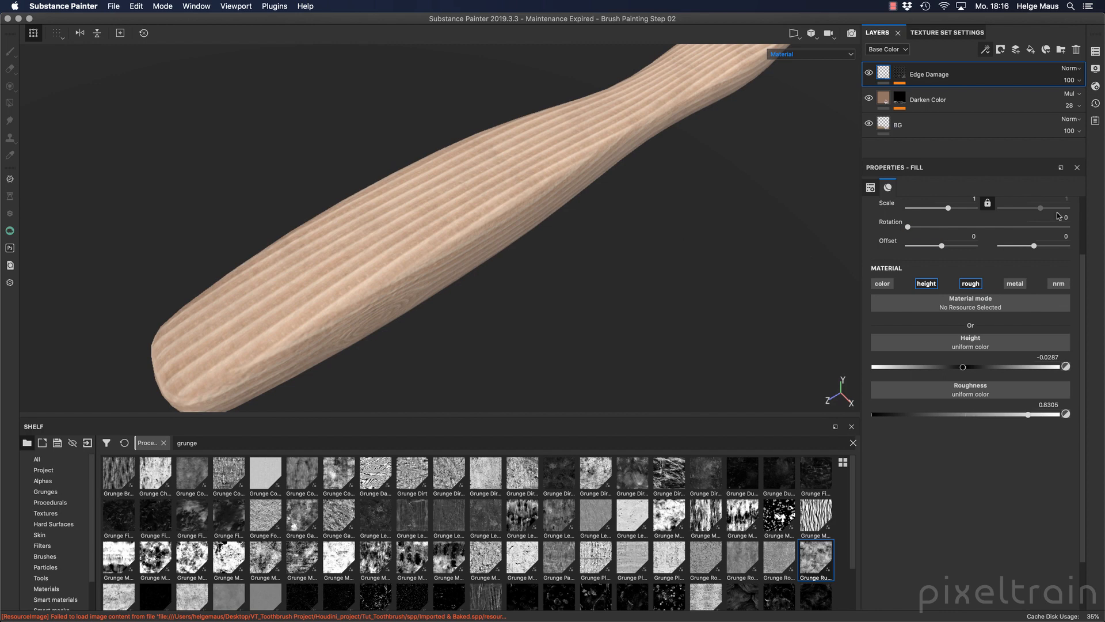
click(901, 74)
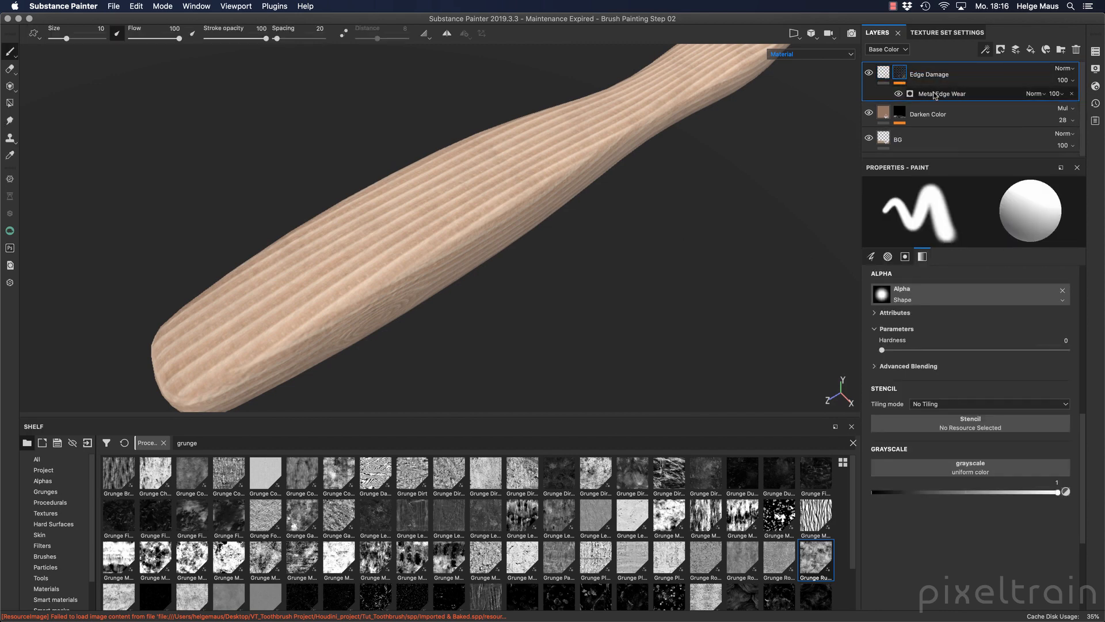
click(985, 51)
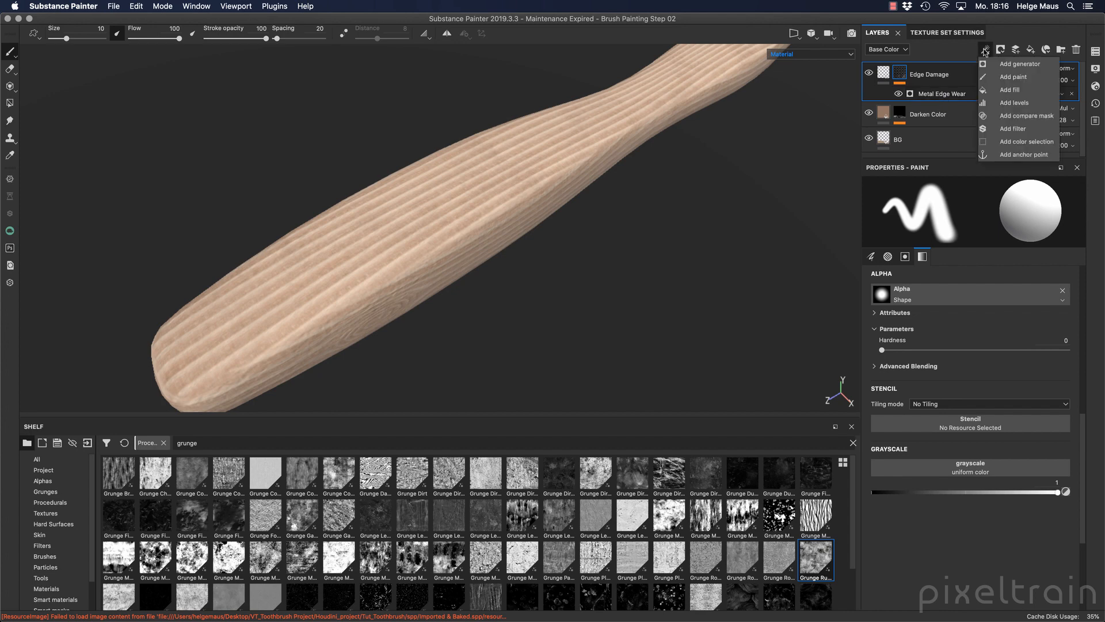
click(1009, 65)
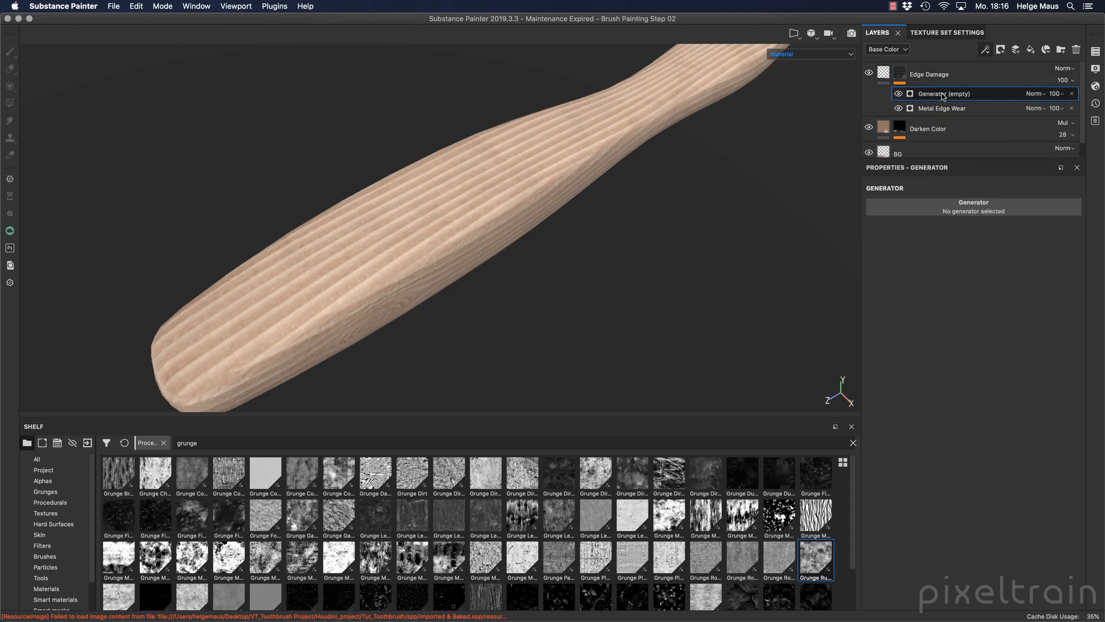
click(987, 209)
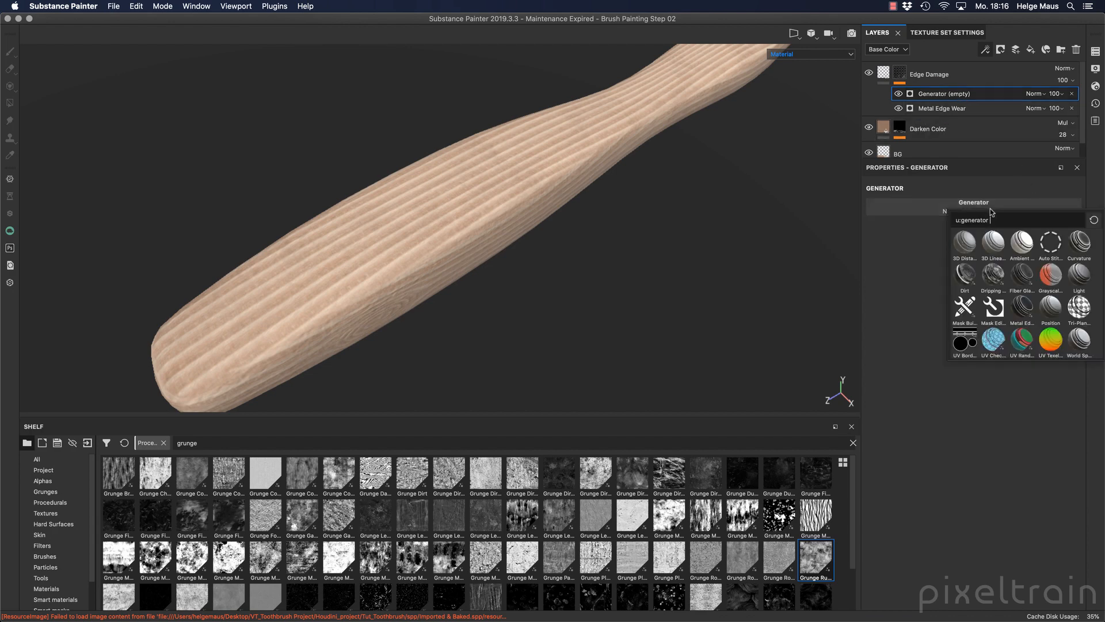
click(966, 276)
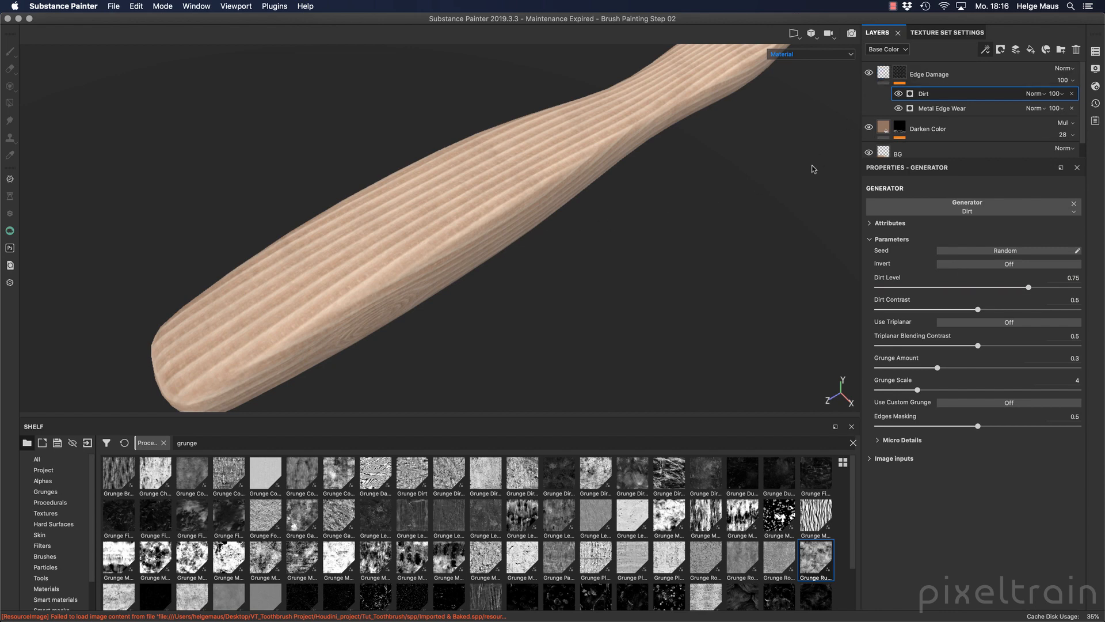
- Display the mask alone in the viewport and compare it with the Dirt generator hidden and shown
click(843, 54)
click(802, 120)
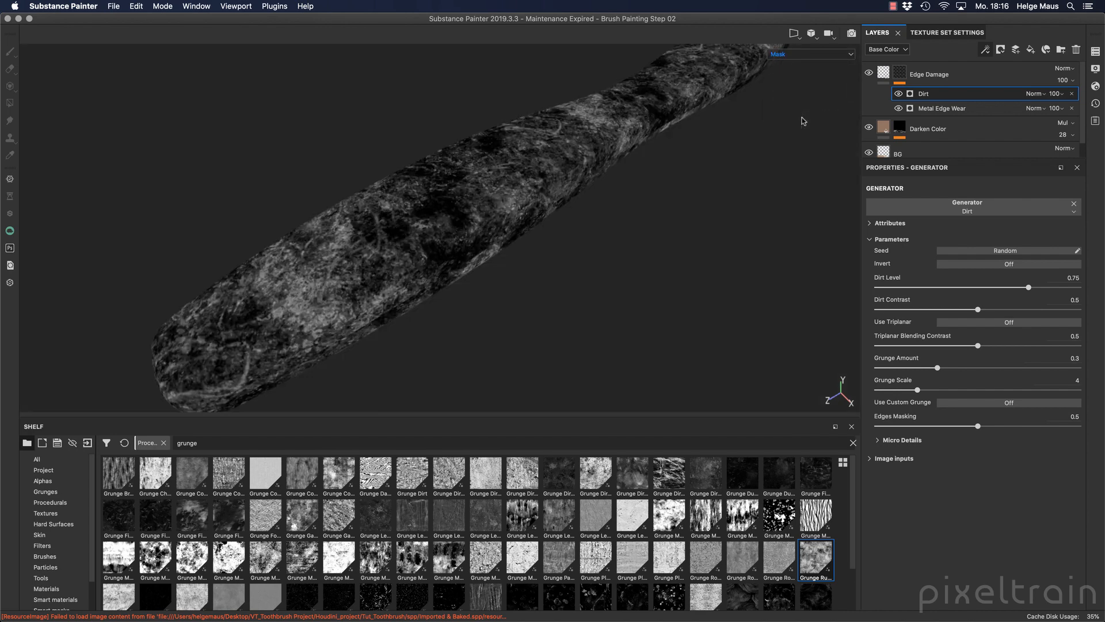
click(897, 94)
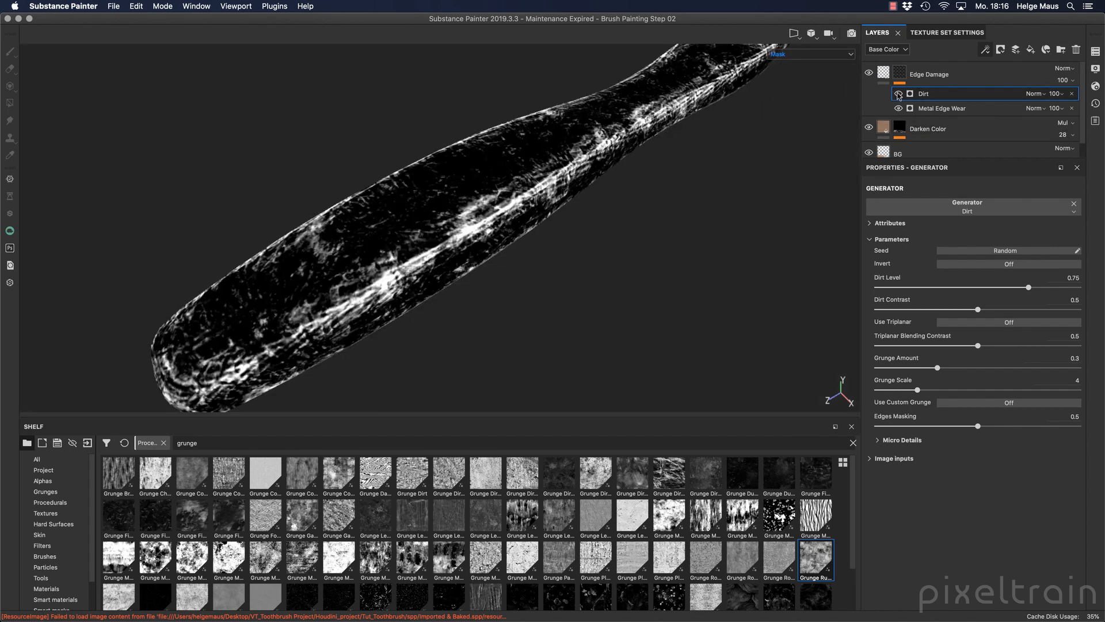
click(897, 94)
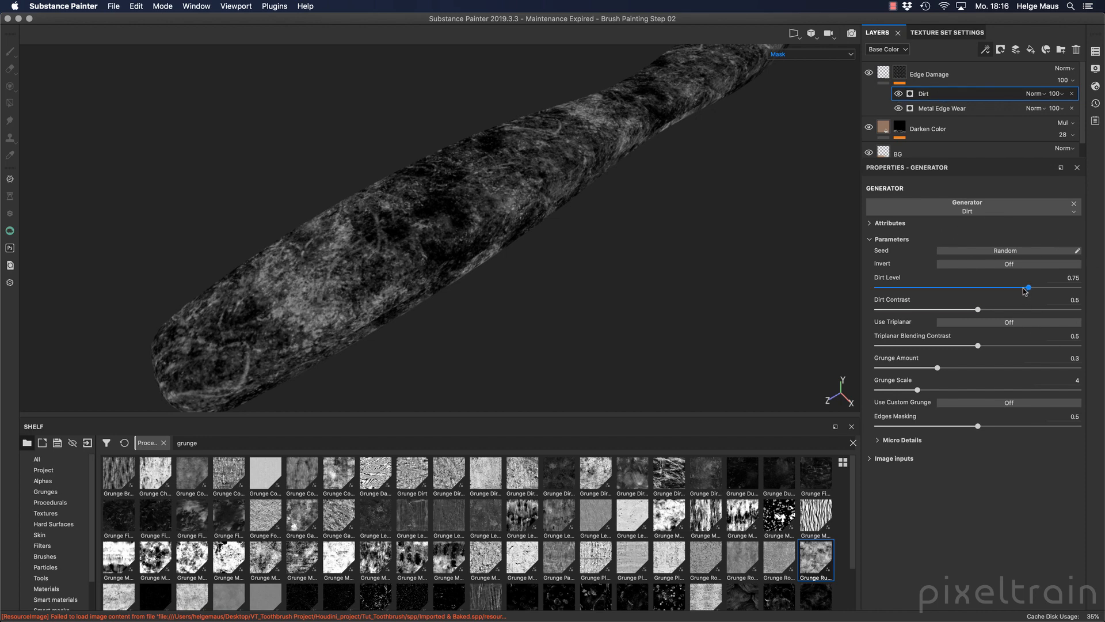
- Set the Dirt generator's Dirt Level to 0.73, Grunge Amount 0.24, Grunge Scale 14 and Edges Masking 0.55
mouse_move(1026, 290)
mouse_down()
mouse_move(976, 289)
mouse_move(1024, 290)
mouse_up()
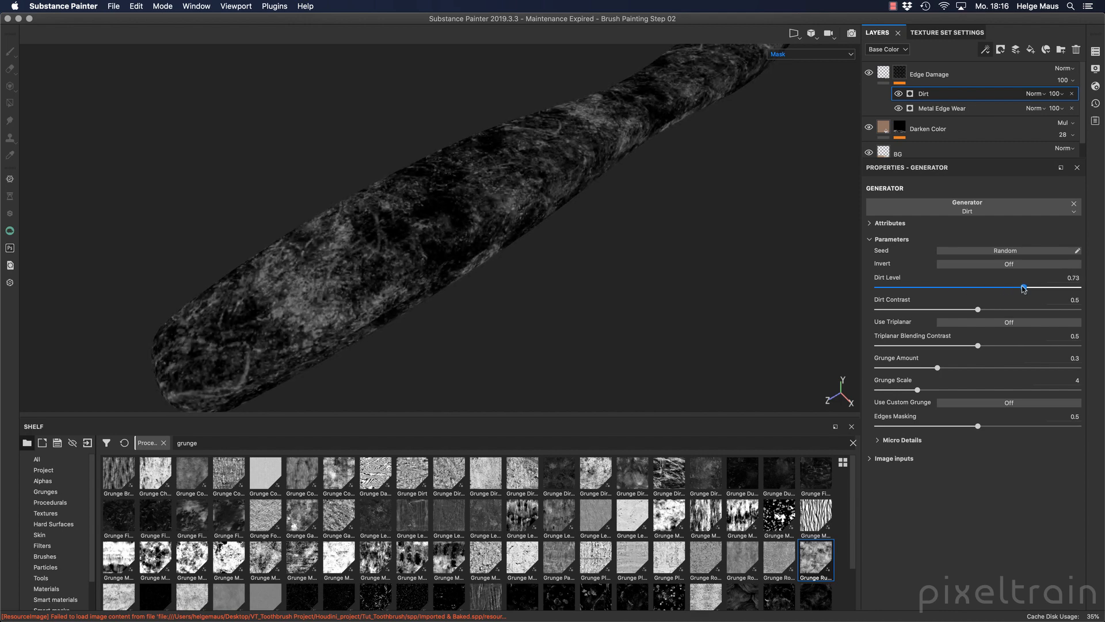
drag(937, 367, 1053, 393)
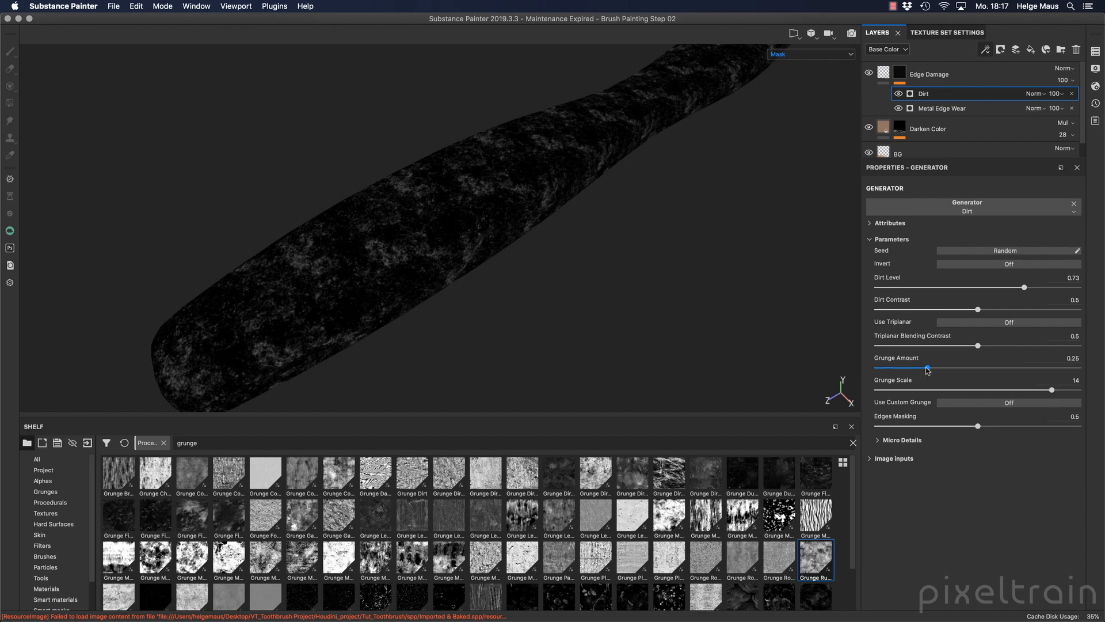
mouse_move(928, 369)
mouse_down()
mouse_move(937, 370)
mouse_move(925, 371)
mouse_up()
mouse_move(978, 426)
mouse_down()
mouse_move(955, 429)
mouse_move(988, 426)
mouse_up()
- Check how the adjusted Dirt generator covers the Metal Edge Wear below by toggling its visibility
click(899, 94)
click(899, 94)
click(898, 94)
click(938, 109)
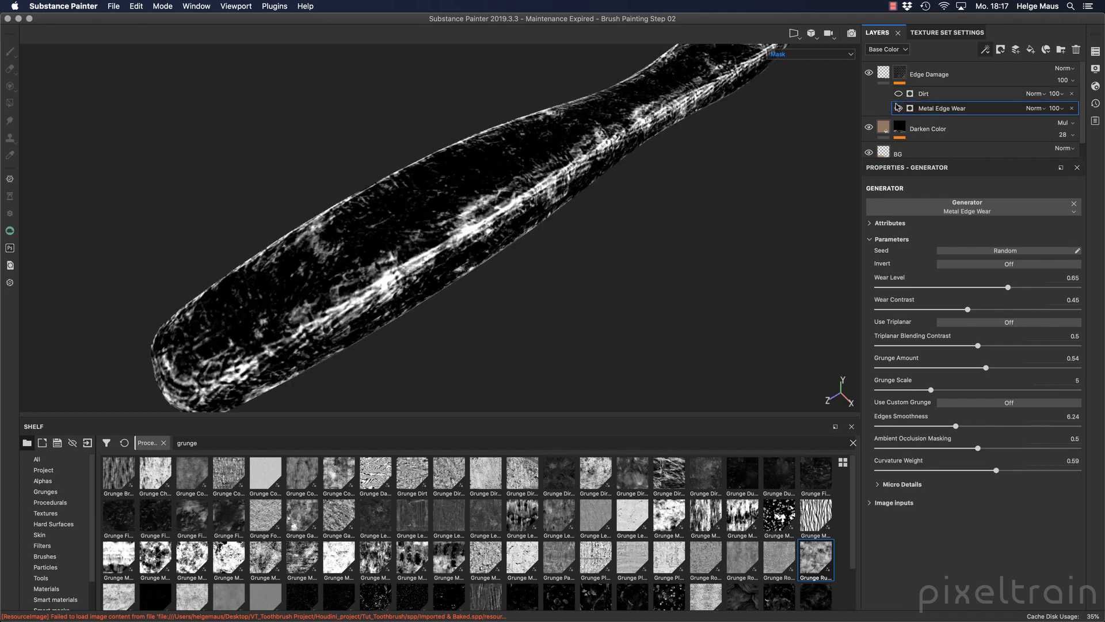
click(898, 94)
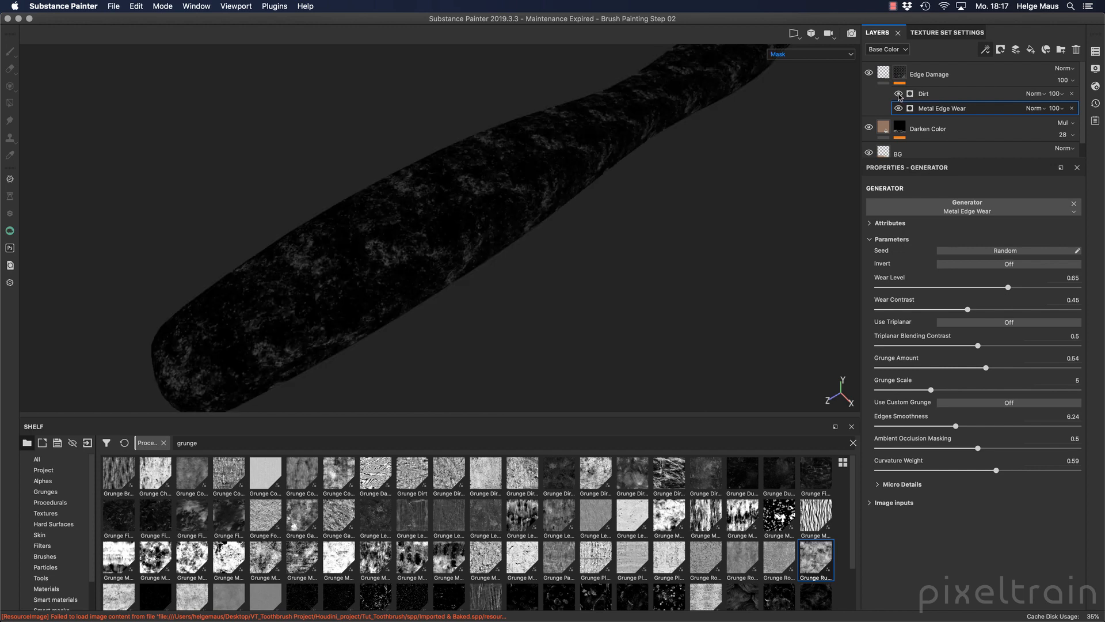
click(898, 94)
click(898, 94)
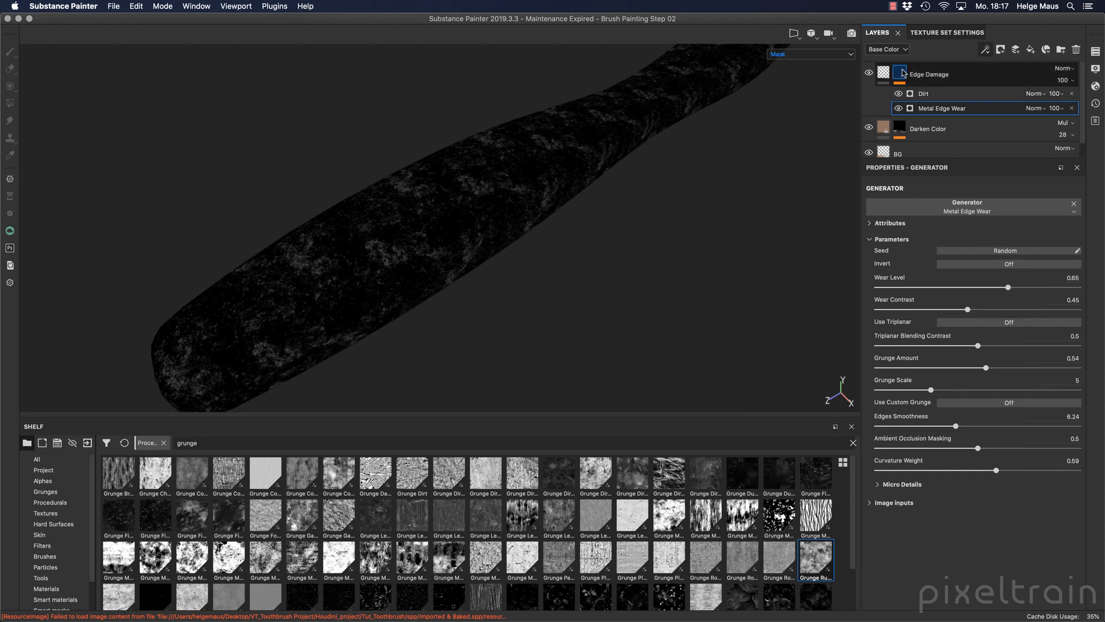
- Try the Passthrough, Multiply, Darken and Disable blend modes on the Dirt generator to compare their effect on the mask
click(953, 97)
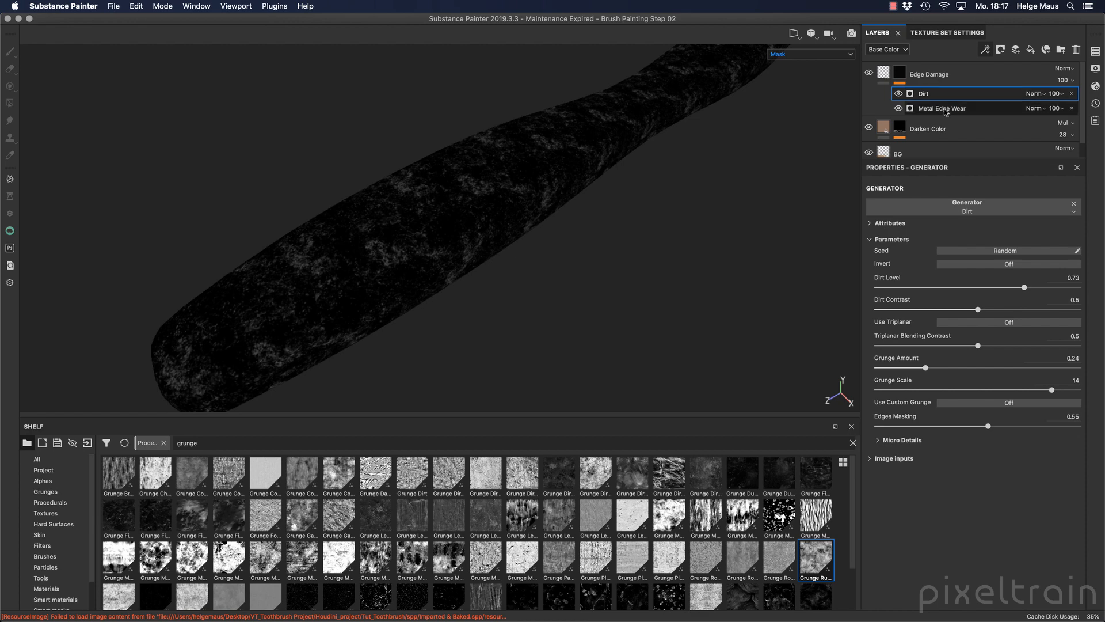
click(1039, 93)
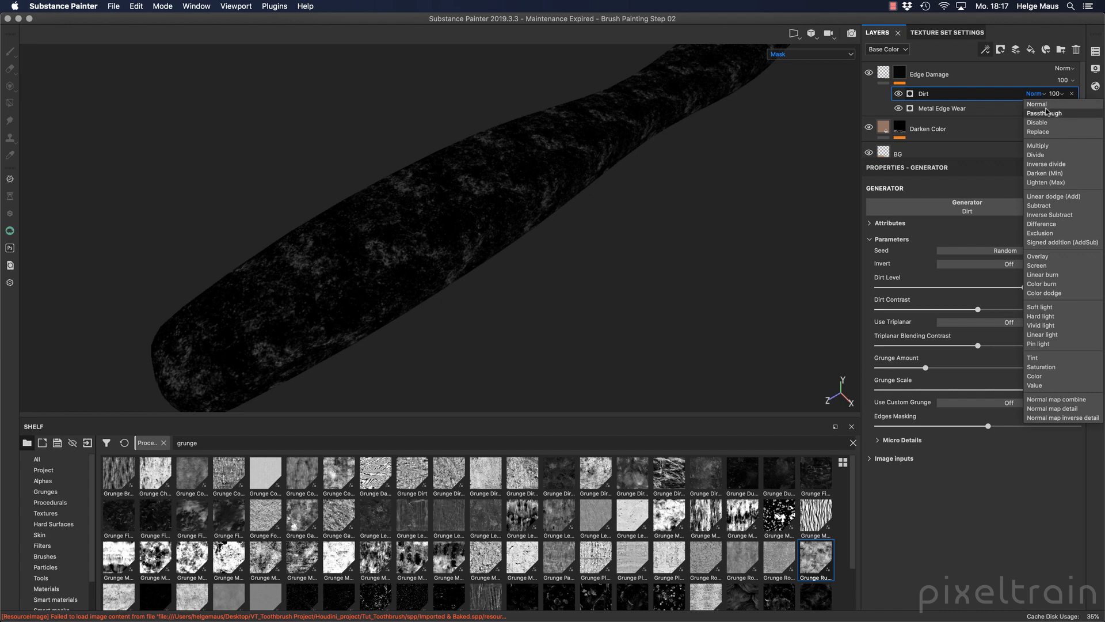
click(1044, 114)
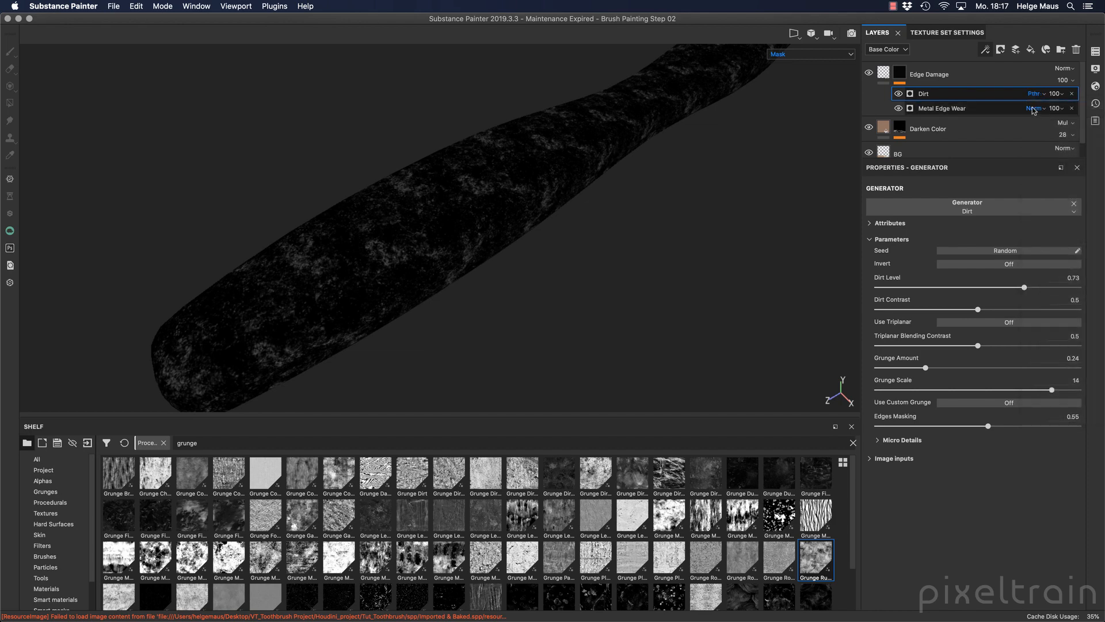
click(1036, 94)
click(1039, 114)
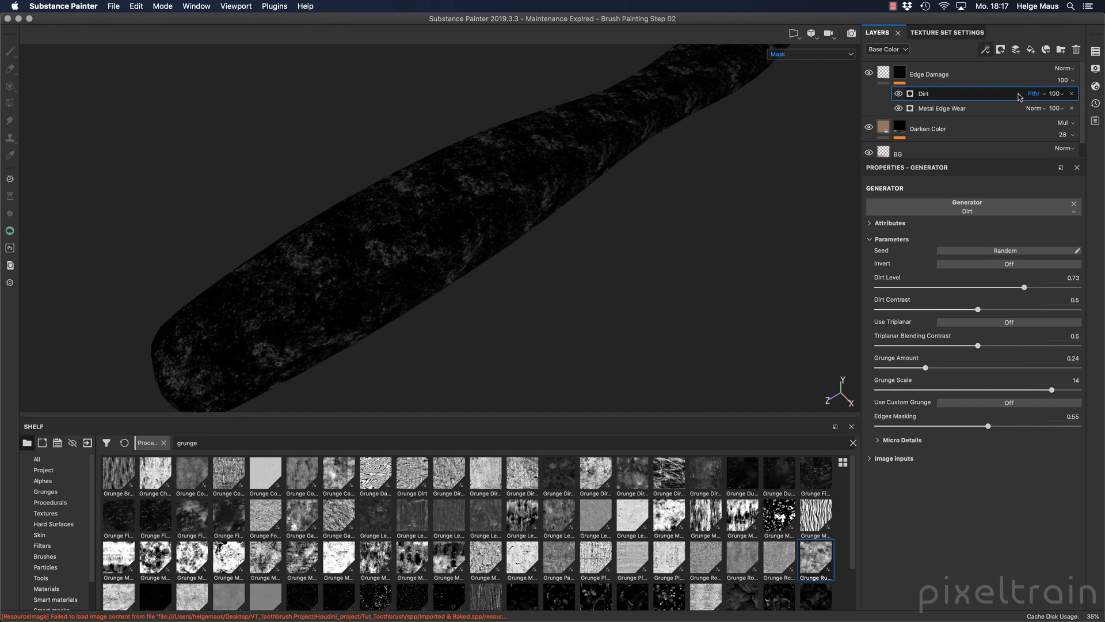
key(Down)
key(Down)
key(Down)
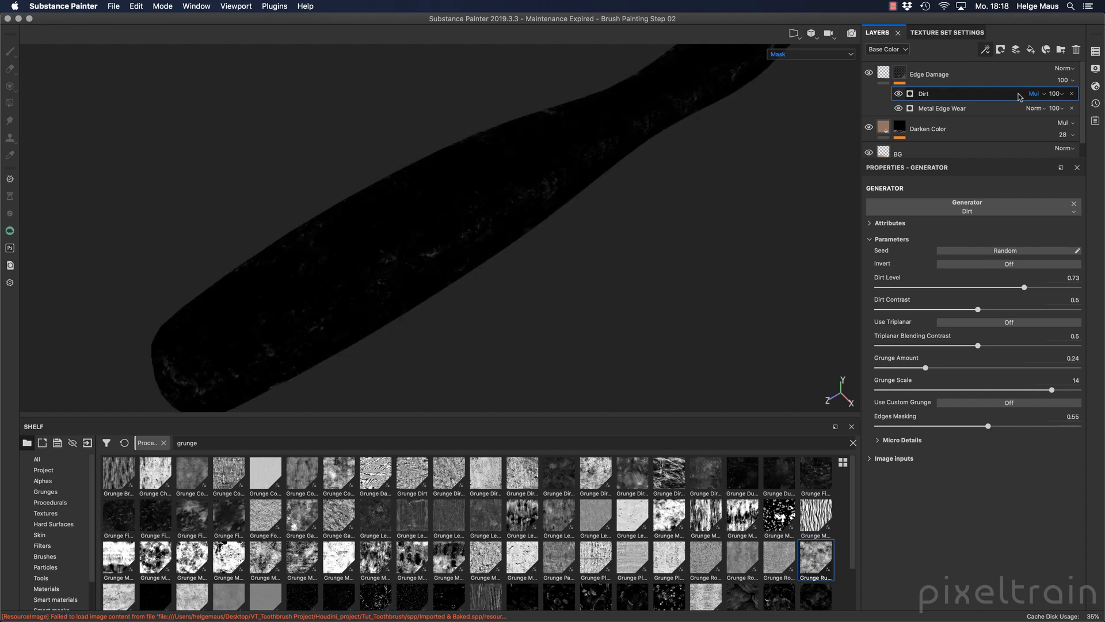
key(Down)
key(Down)
key(Down)
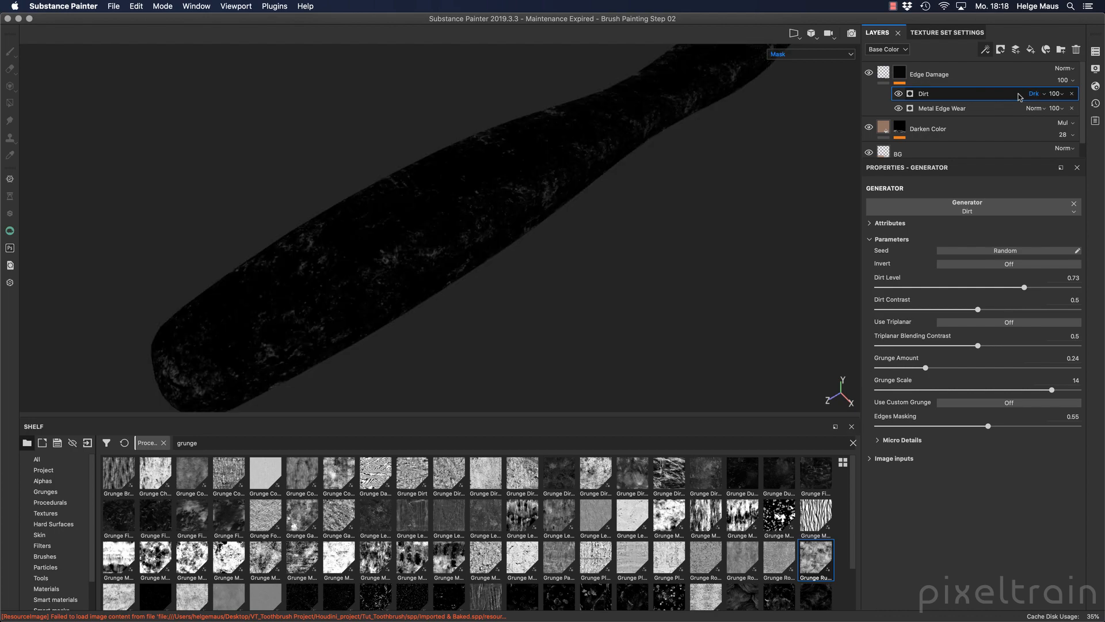
key(Up)
key(Up)
key(Up)
key(Up)
key(Up)
key(Up)
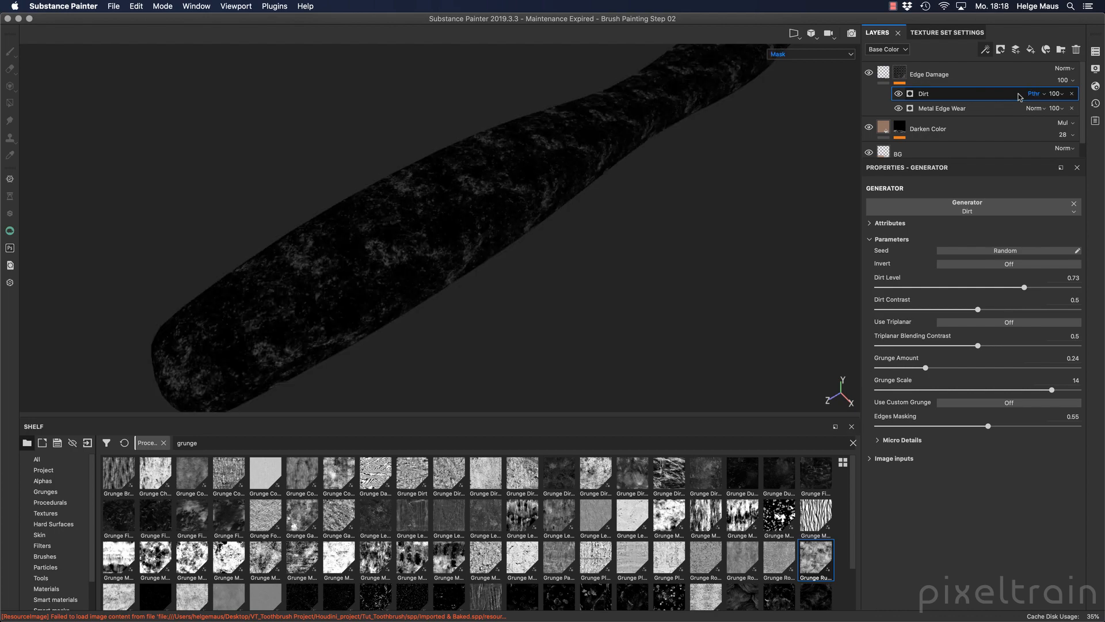
key(Down)
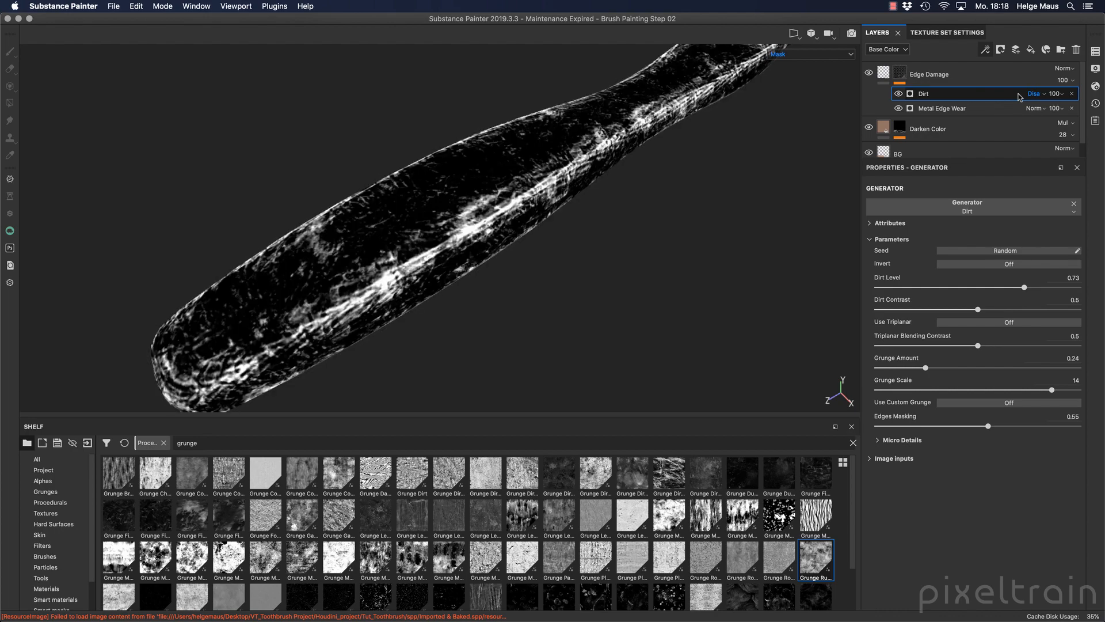
key(Up)
key(Down)
- Set the Dirt generator's blend mode to Linear dodge (Add) so it adds to the Metal Edge Wear
click(1043, 94)
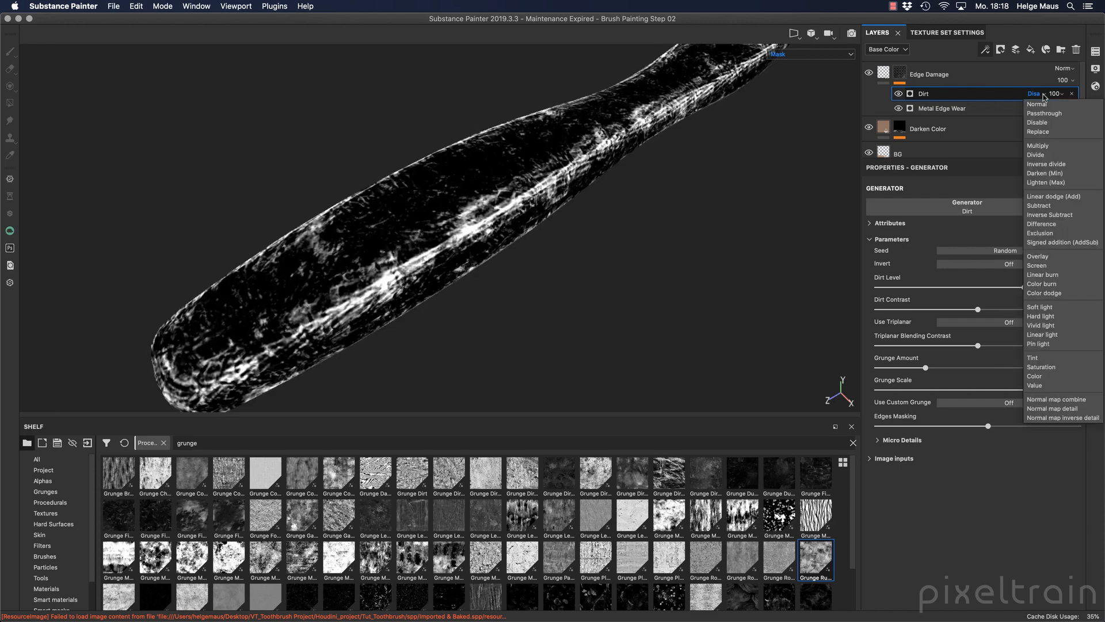
click(1048, 196)
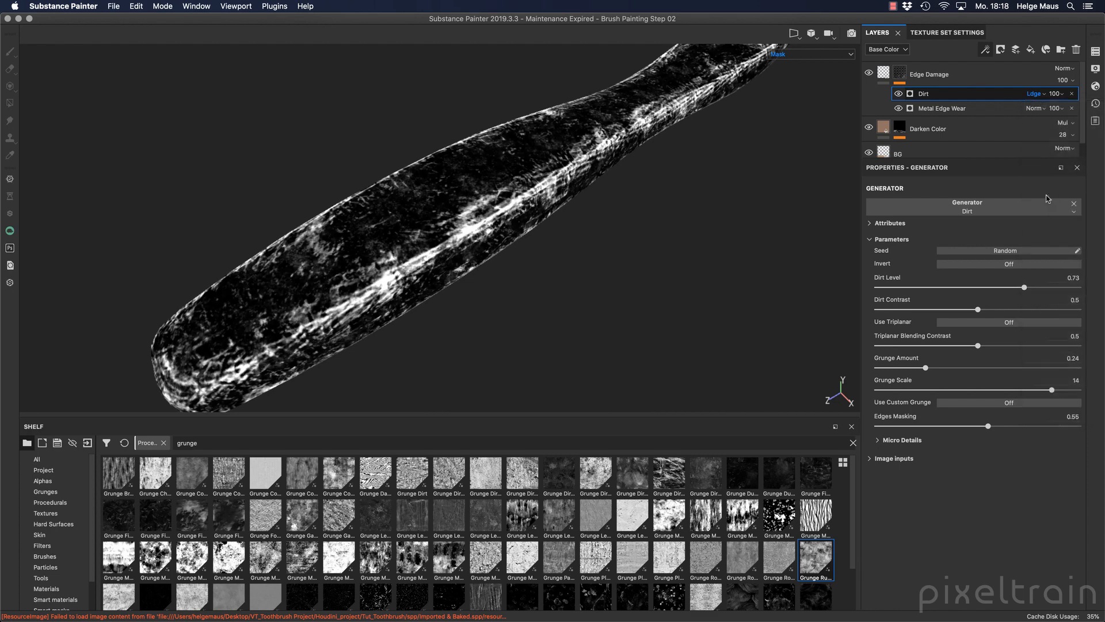
click(1038, 94)
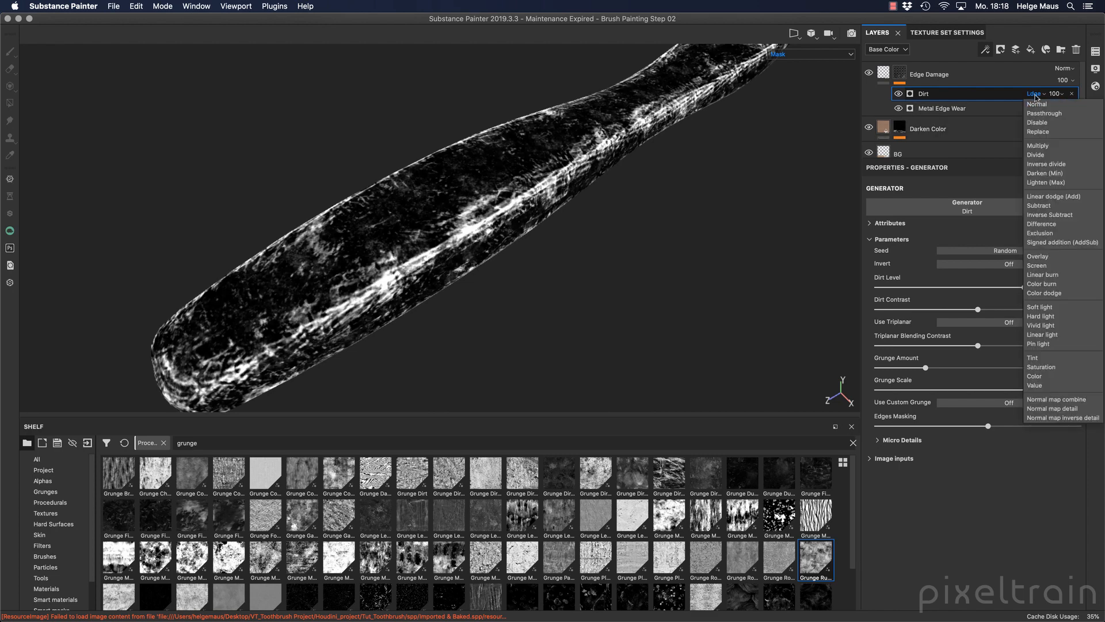
click(1056, 199)
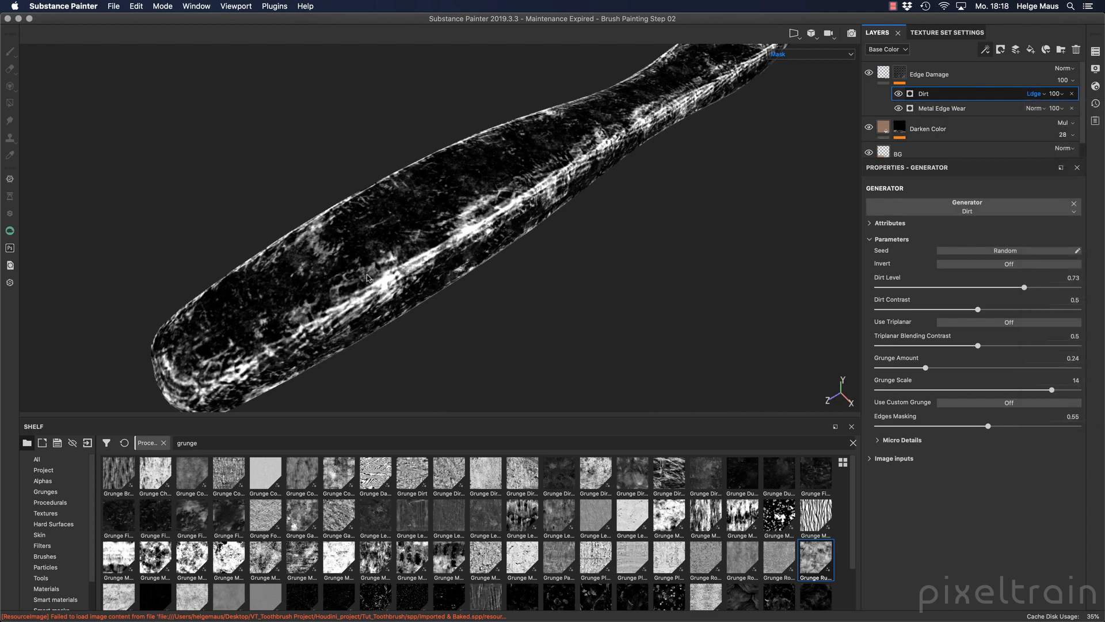
- Lower the Dirt generator's opacity to 0, then reselect the Edge Damage mask and display it alone
click(1057, 93)
drag(1097, 113, 1046, 114)
click(981, 149)
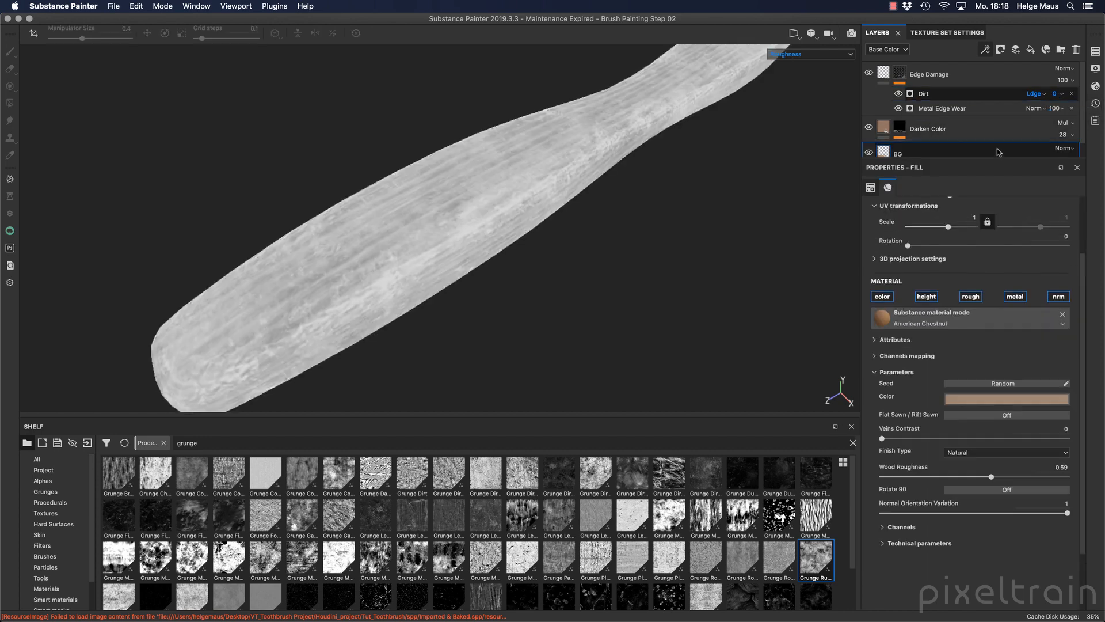
click(1058, 108)
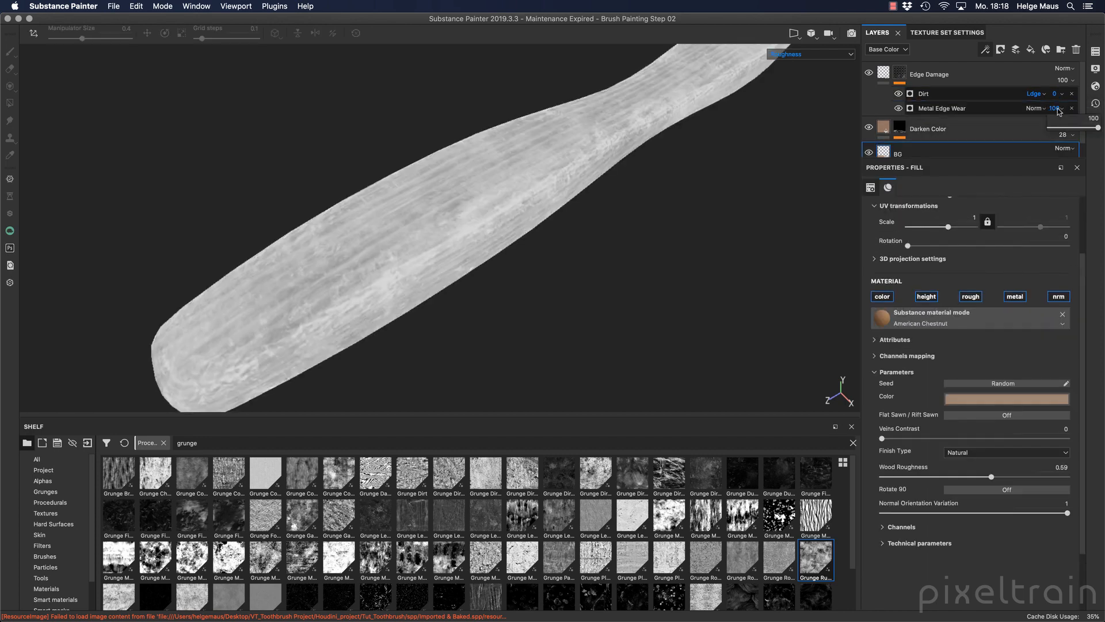
click(952, 95)
click(900, 74)
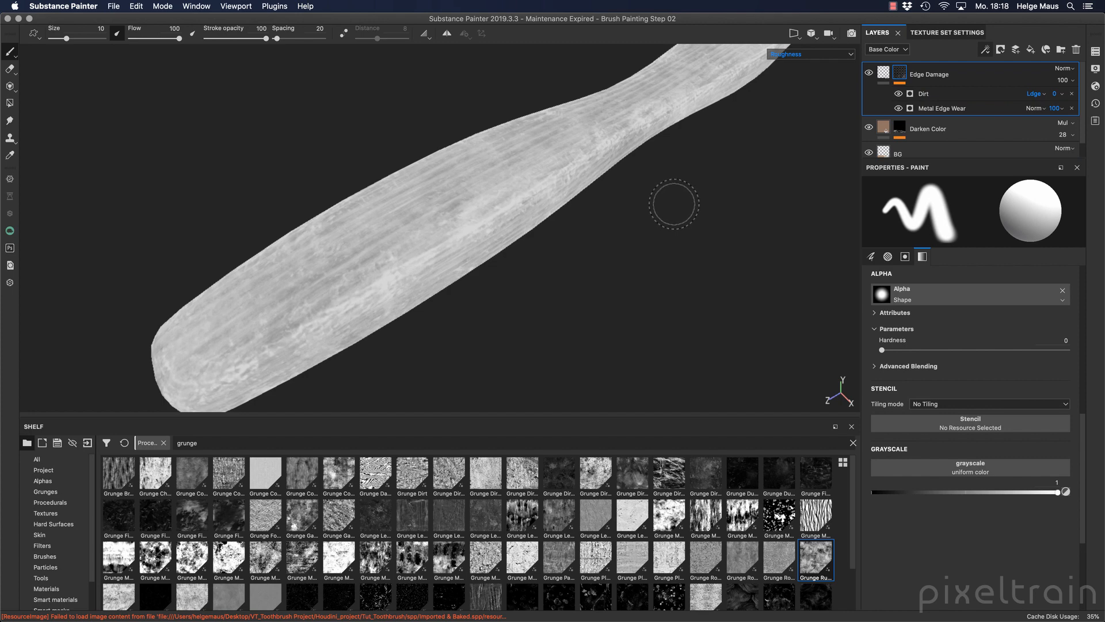
click(800, 55)
click(784, 120)
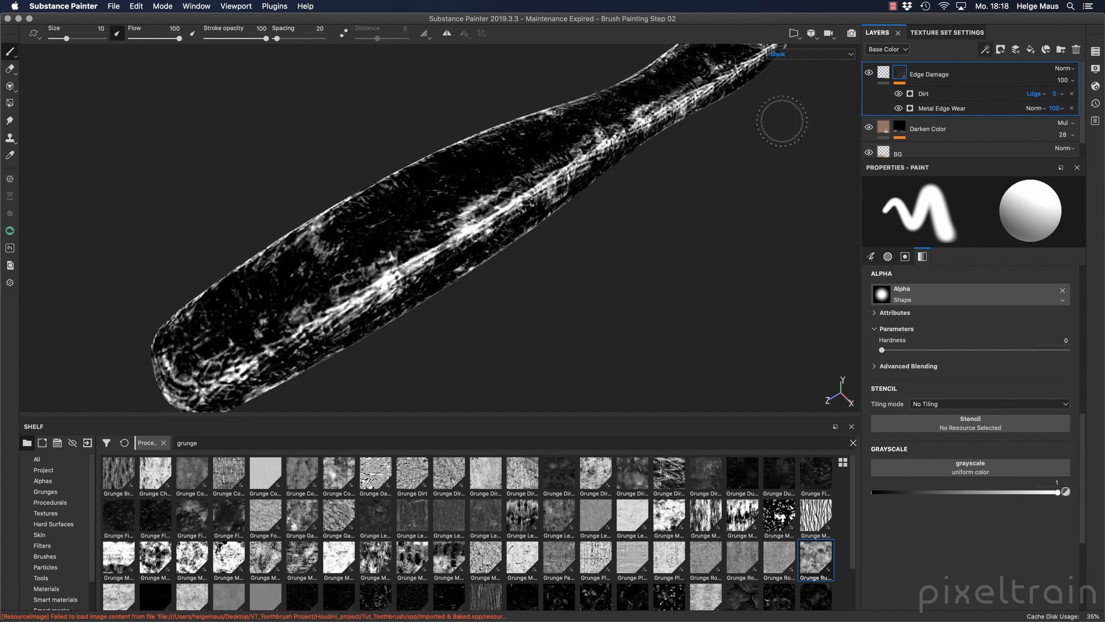
- Balance the two mask generators with Metal Edge Wear at 100 opacity and Dirt at 81
click(1056, 108)
mouse_move(1092, 128)
mouse_down()
mouse_move(1064, 129)
mouse_move(1102, 132)
mouse_up()
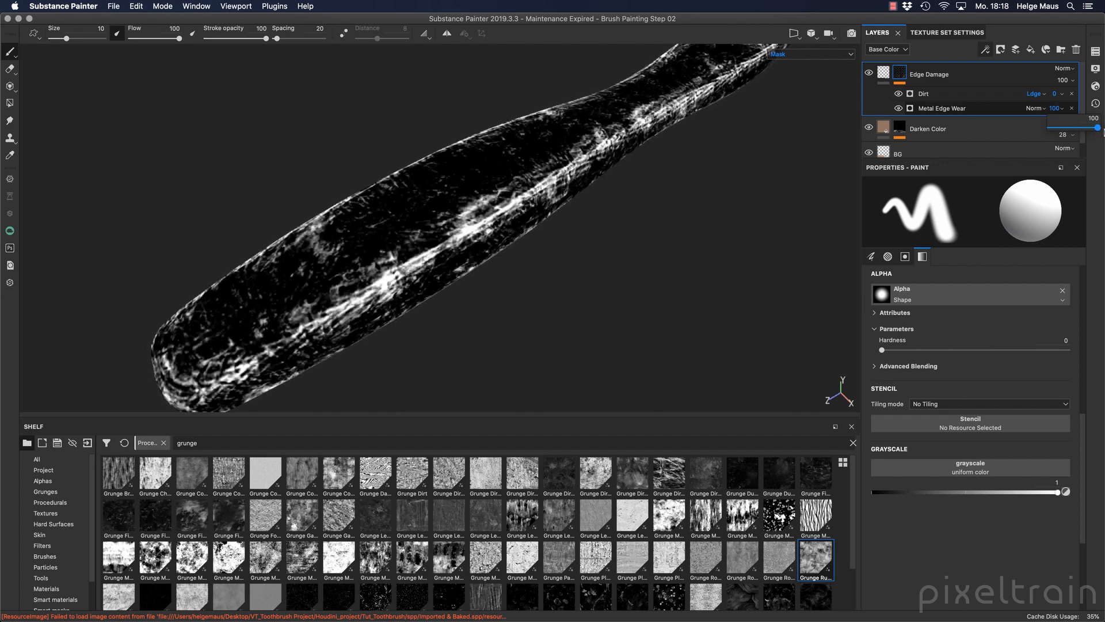
click(1055, 93)
drag(1062, 114, 1087, 114)
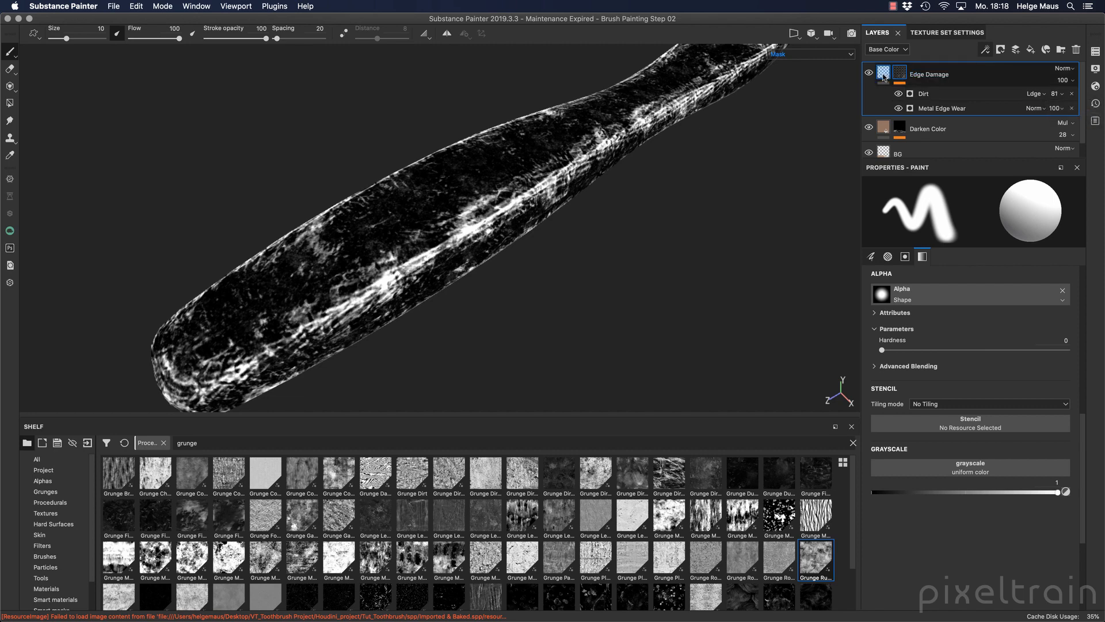
- Display the full material on the handle again and set the Dirt generator's opacity in the Edge Damage mask to 100
click(884, 75)
key(m)
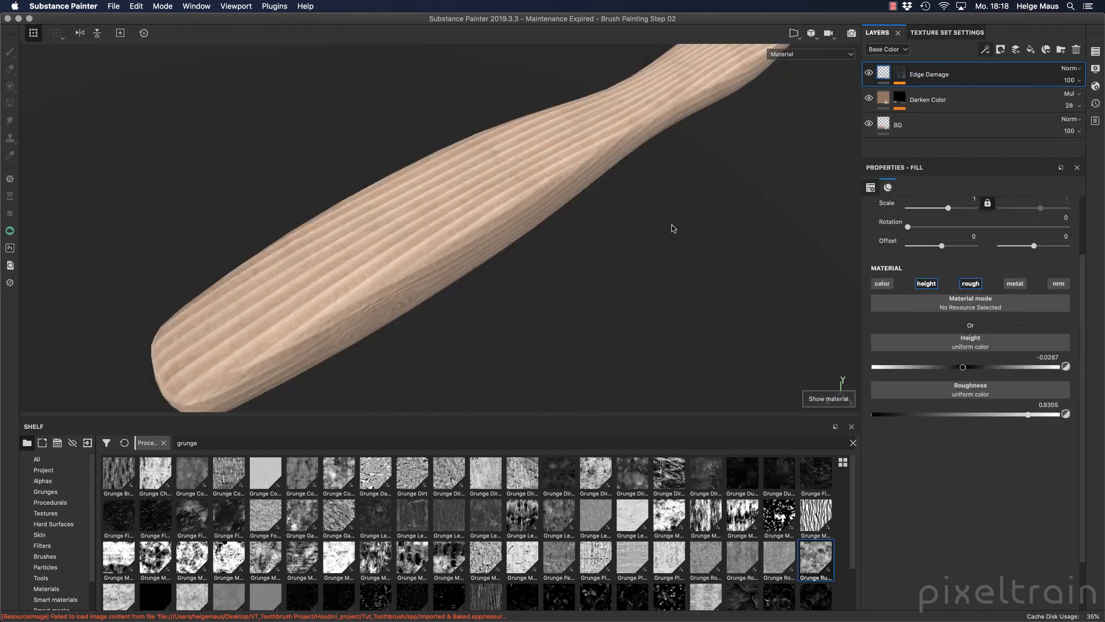
mouse_move(479, 266)
alt+mouse_down()
mouse_move(656, 192)
mouse_move(510, 316)
mouse_move(576, 248)
alt+mouse_up()
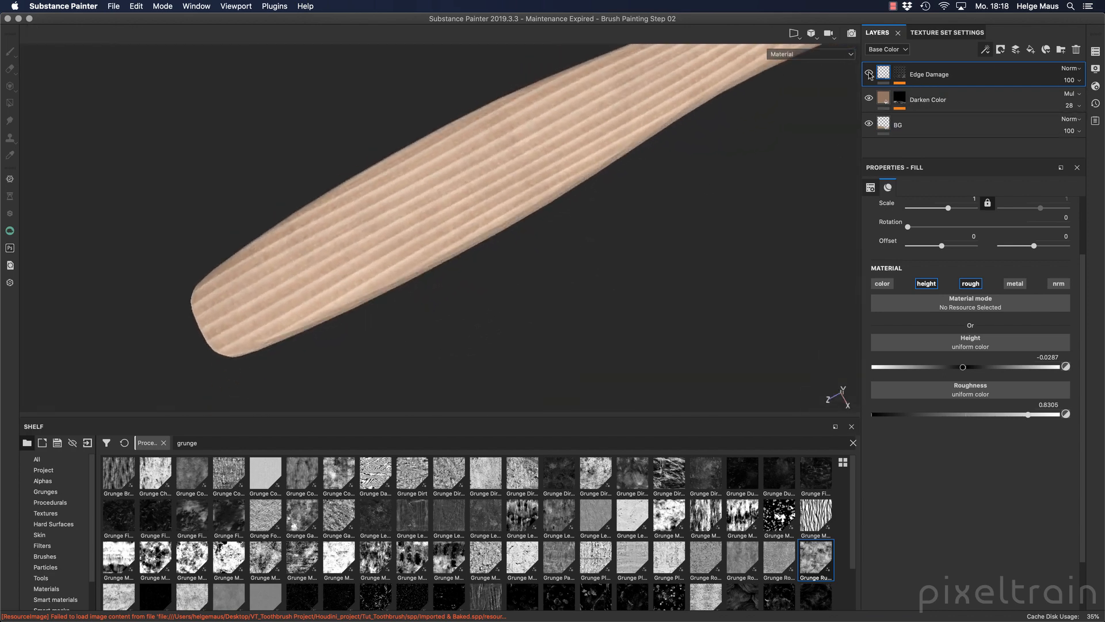
alt+drag(619, 178, 538, 235)
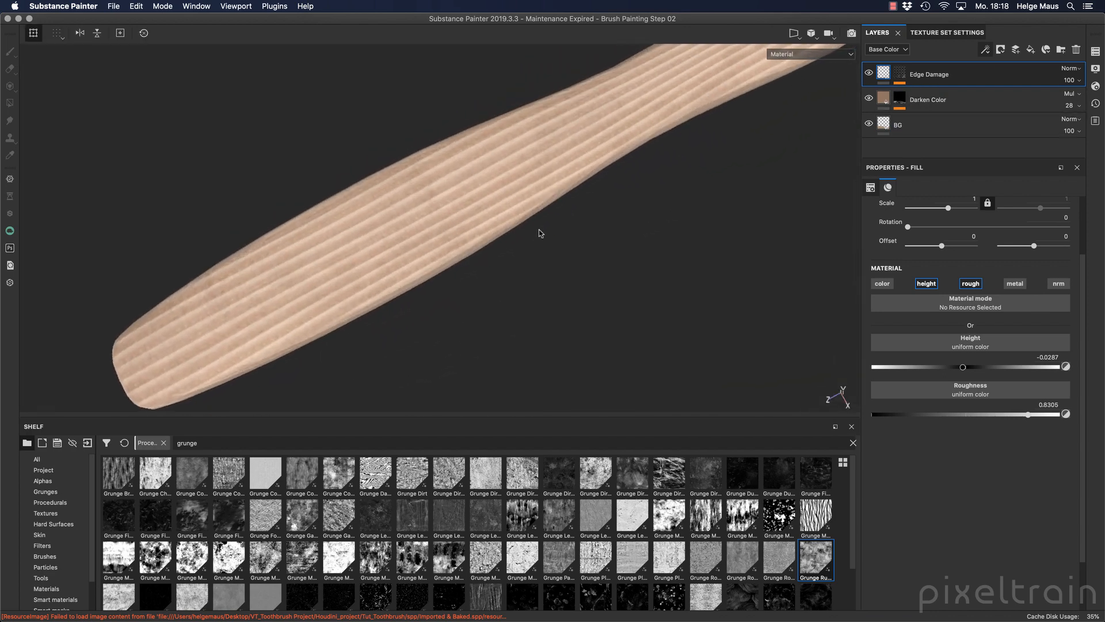
click(900, 74)
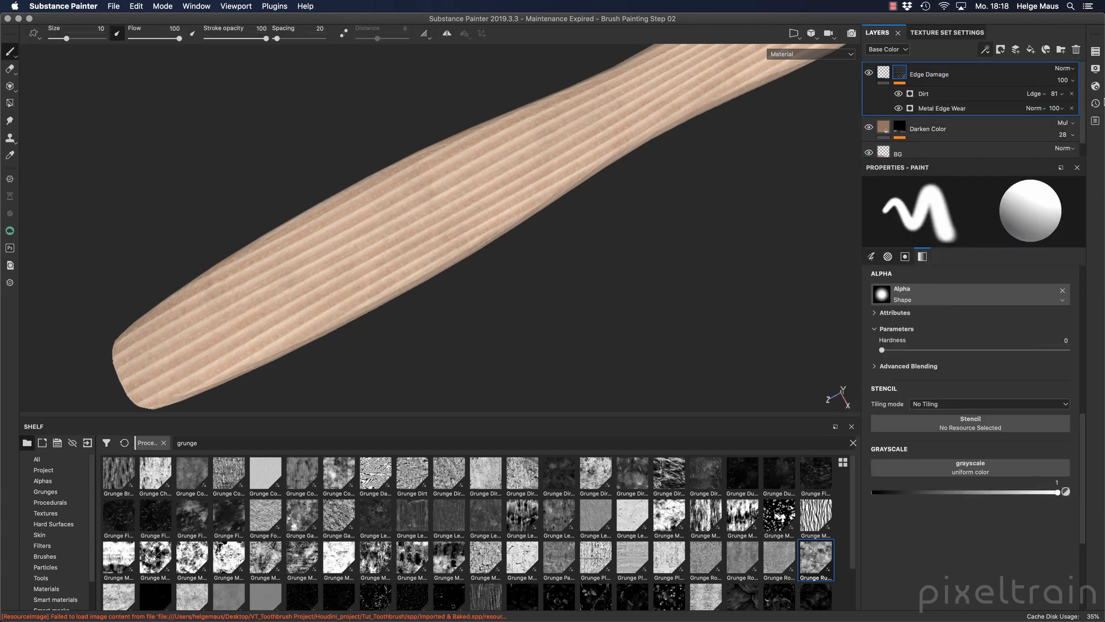
click(1062, 95)
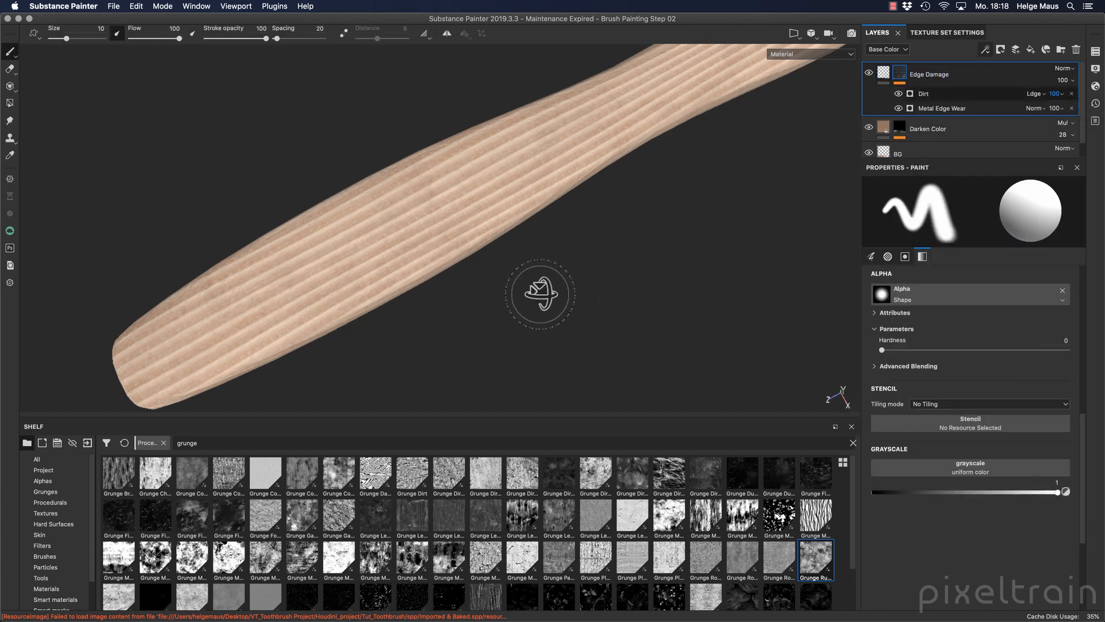
alt+drag(537, 291, 578, 173)
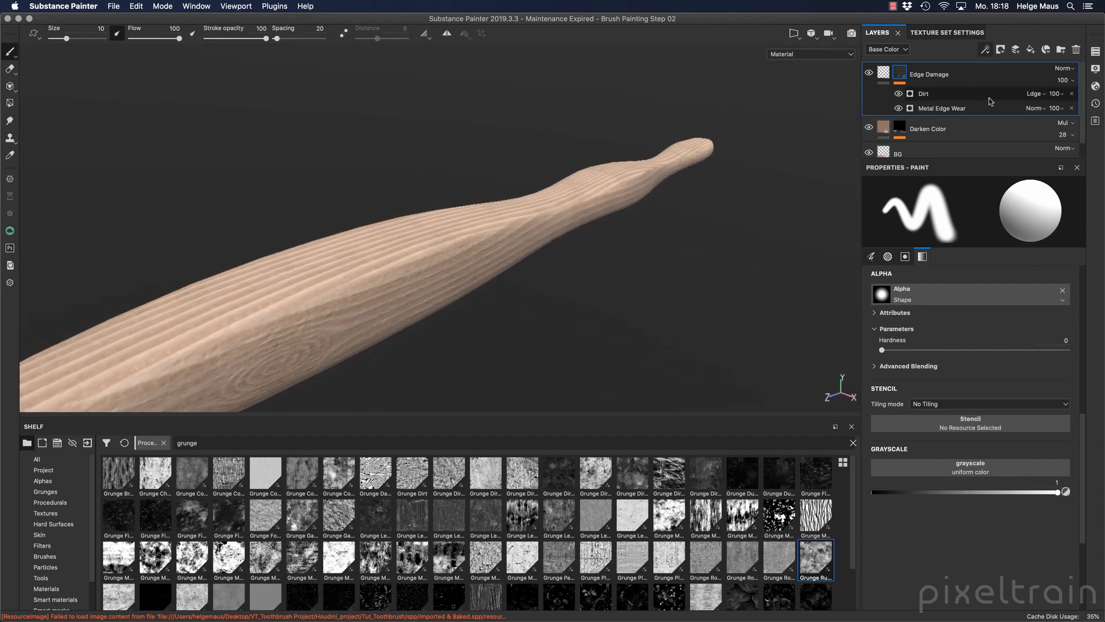
- Temporarily enable the Edge Damage layer's red color channel to check the mask's coverage on the handle, and disable it again
click(894, 79)
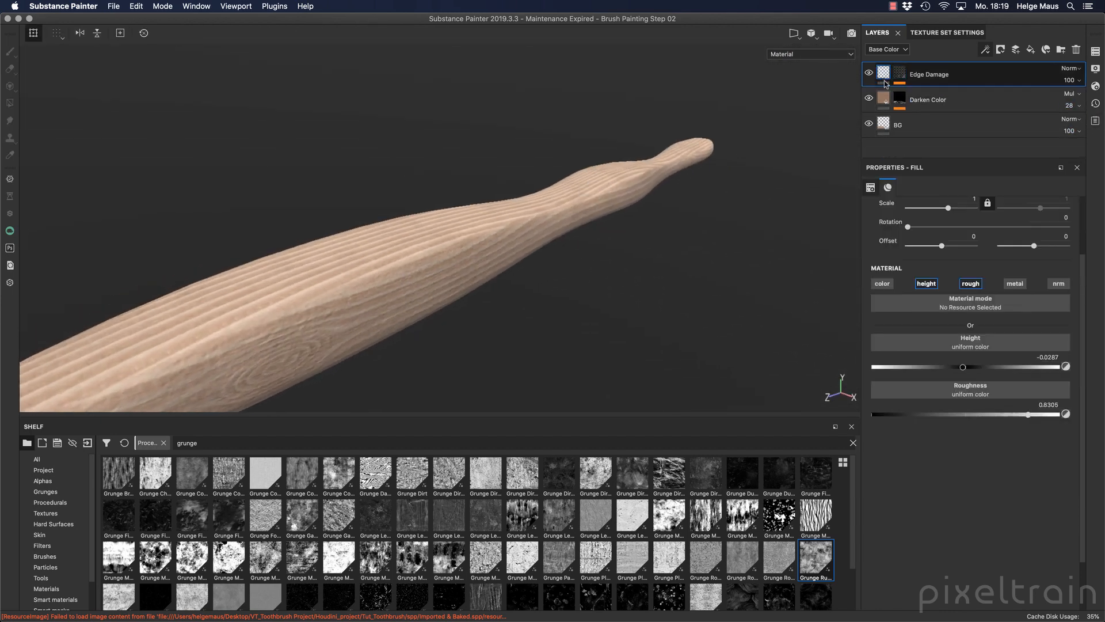
click(894, 79)
click(883, 74)
click(880, 284)
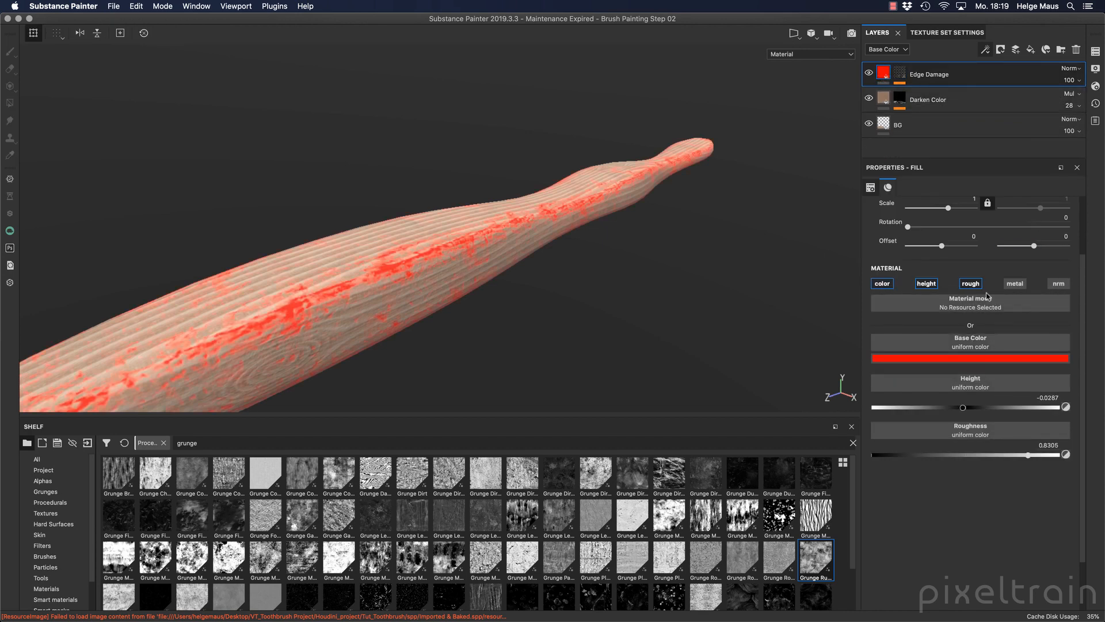
click(899, 74)
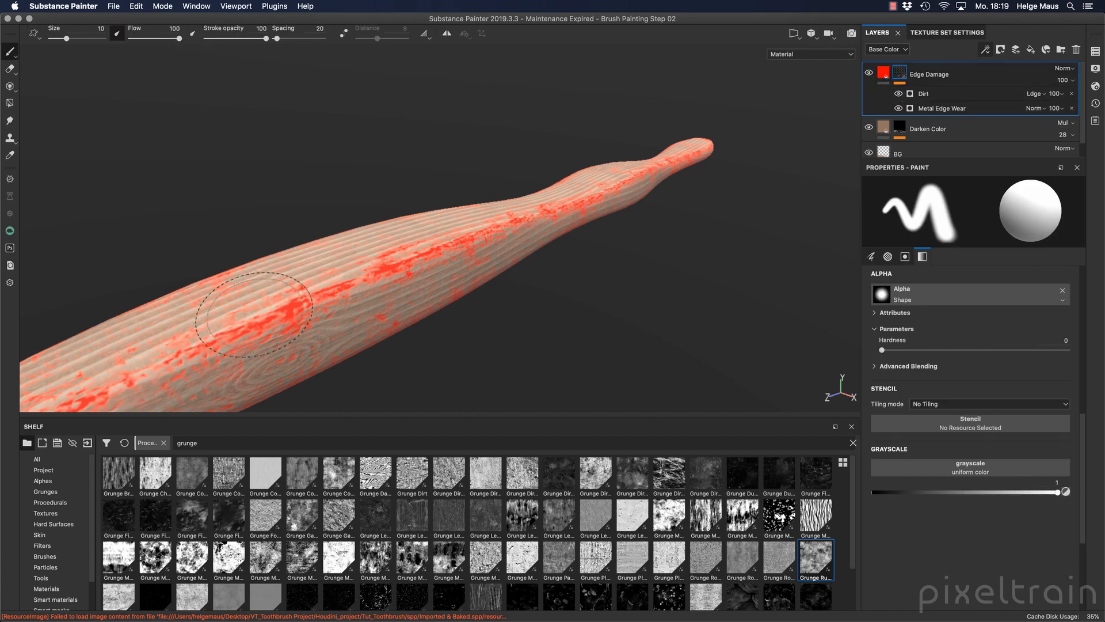
alt+drag(277, 320, 283, 370)
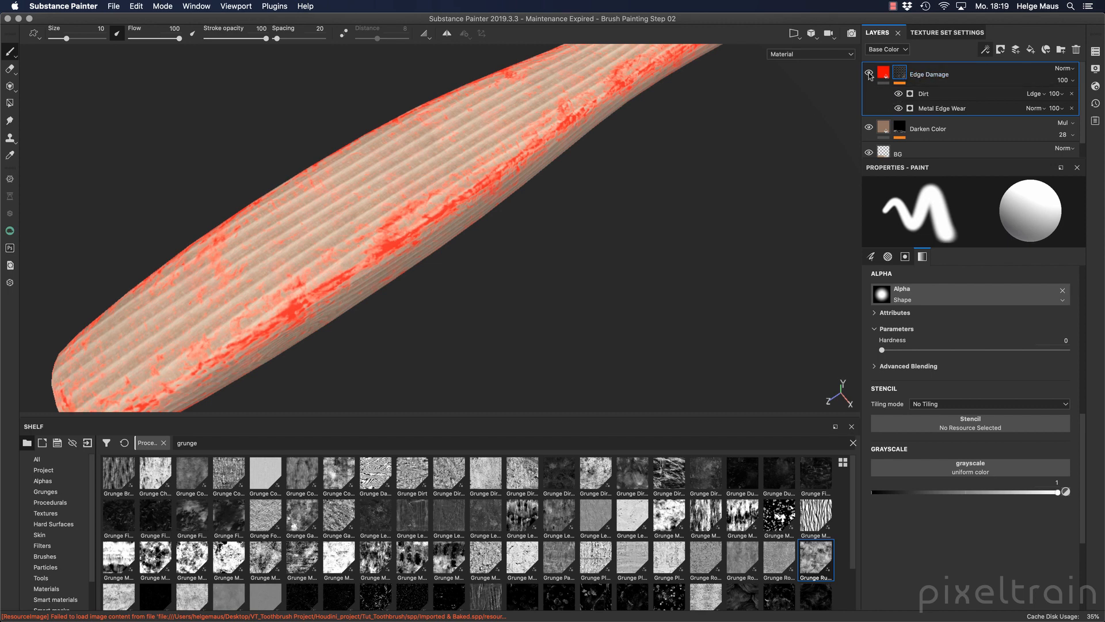
click(884, 73)
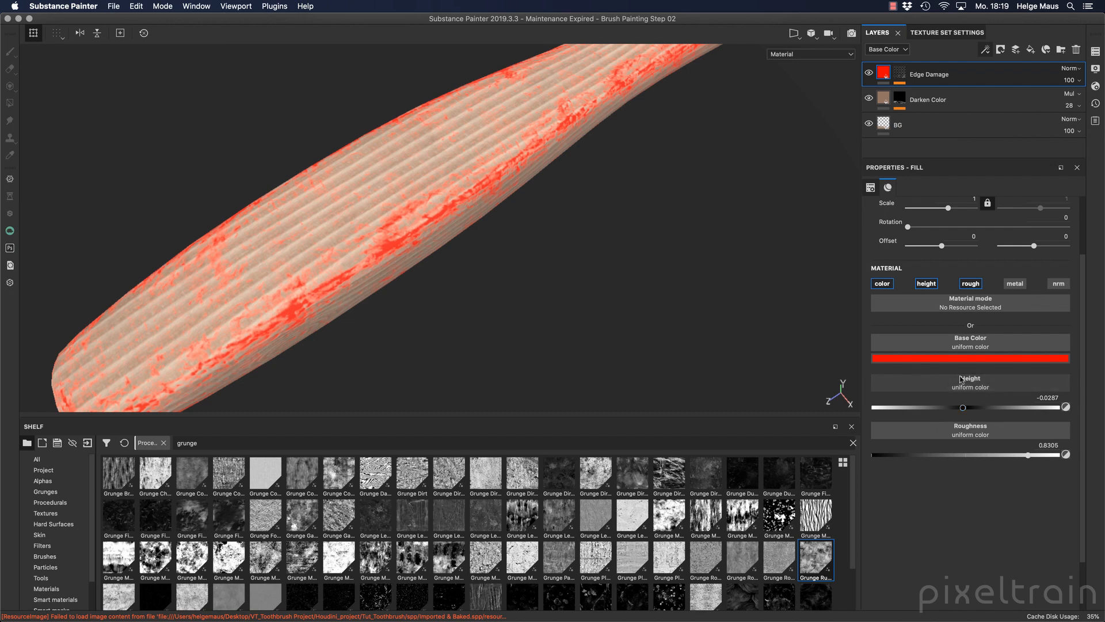
click(882, 283)
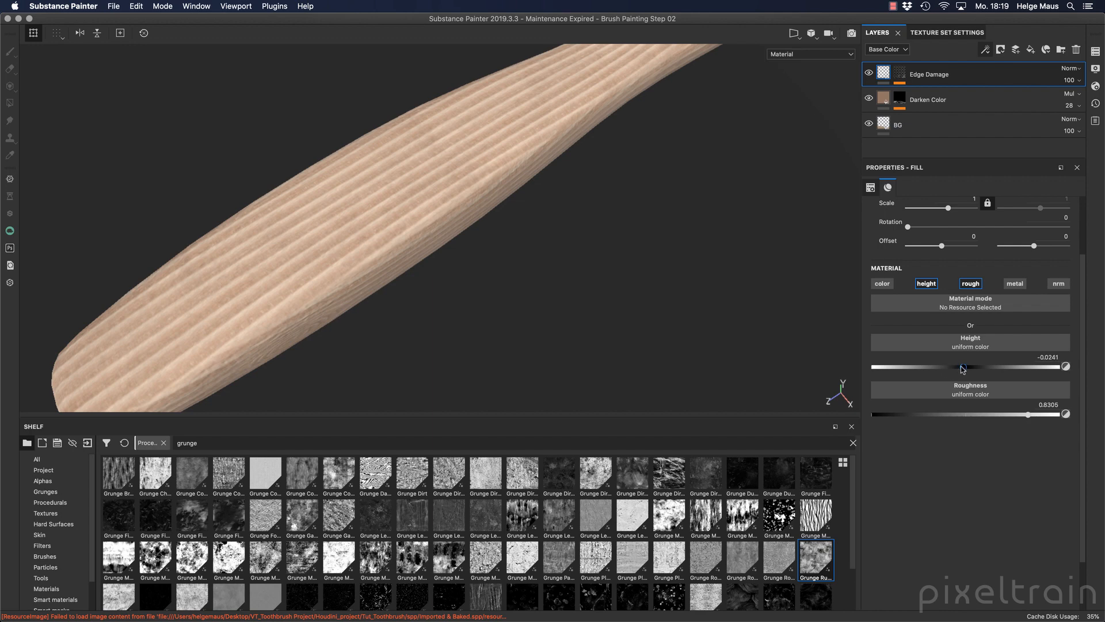
- Set the Edge Damage layer's height to -0.0420 and its roughness to 0.8391, checking the effect along the handle
drag(957, 367, 958, 367)
mouse_move(461, 321)
alt+mouse_down()
mouse_move(604, 252)
mouse_move(546, 236)
mouse_move(593, 257)
alt+mouse_up()
alt+right_drag(634, 263, 547, 282)
mouse_move(153, 324)
alt+mouse_down()
mouse_move(370, 292)
mouse_move(321, 334)
mouse_move(407, 271)
mouse_move(532, 231)
mouse_move(424, 321)
mouse_move(457, 198)
mouse_move(468, 217)
alt+mouse_up()
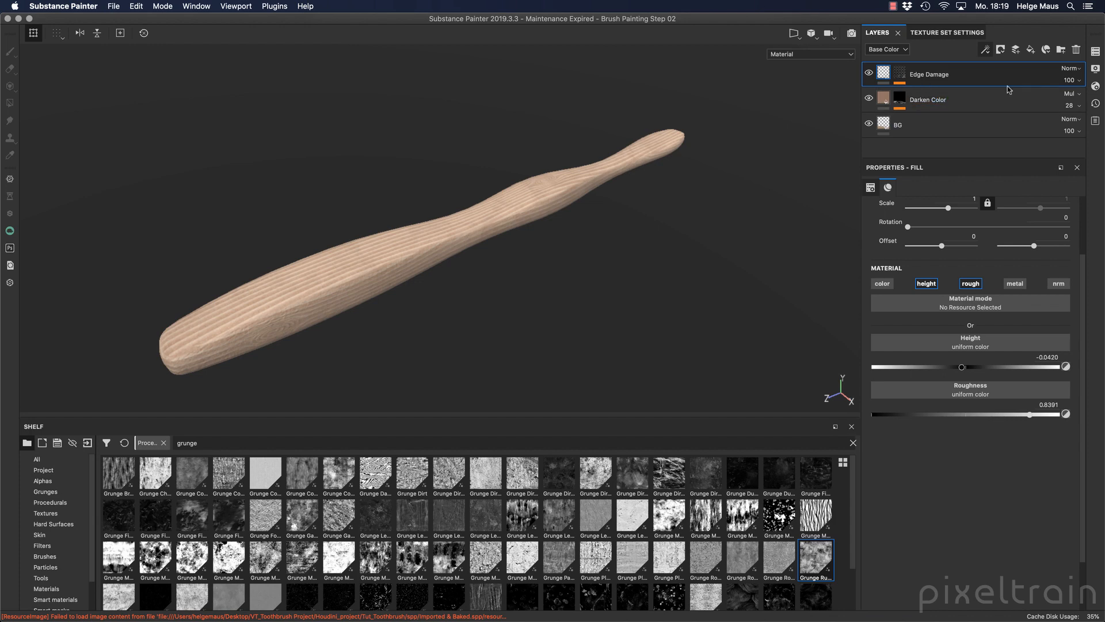
- Add a fill layer named Wet above Edge Damage and give it a pure red base color
click(1031, 50)
double_click(920, 81)
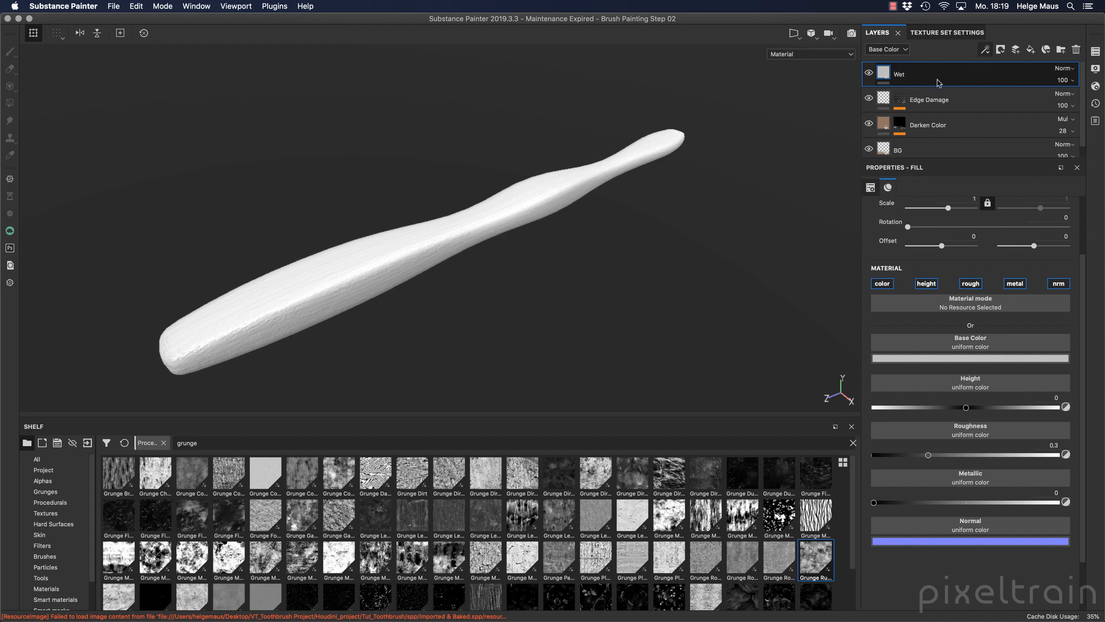
click(958, 357)
drag(1016, 396, 1103, 344)
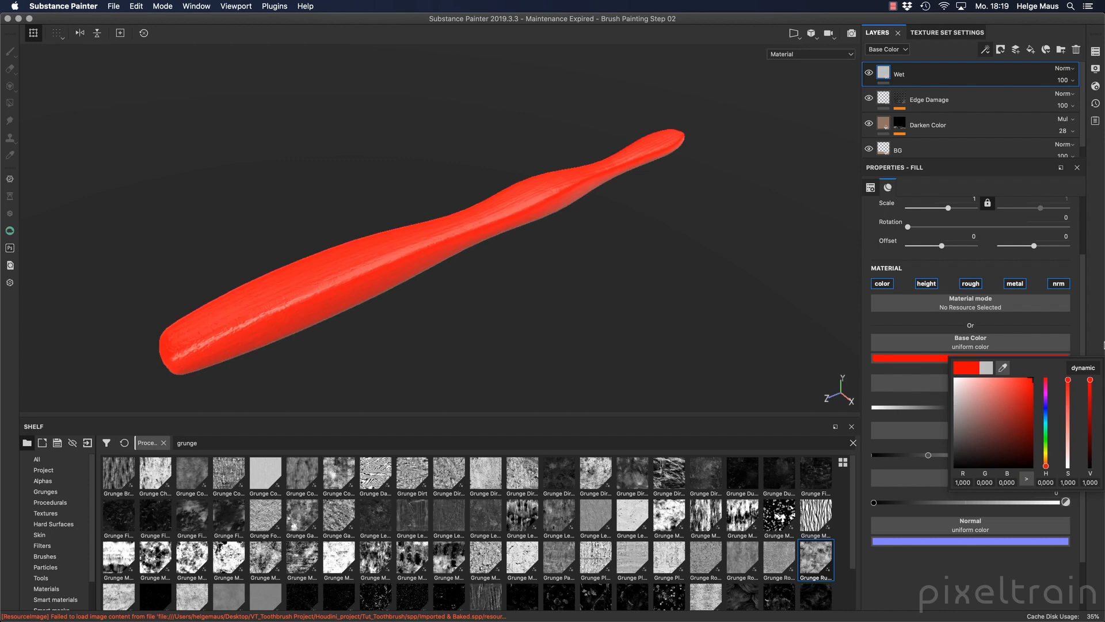
click(956, 268)
- Add a black mask to the Wet layer and put a fill effect in that mask
click(1000, 49)
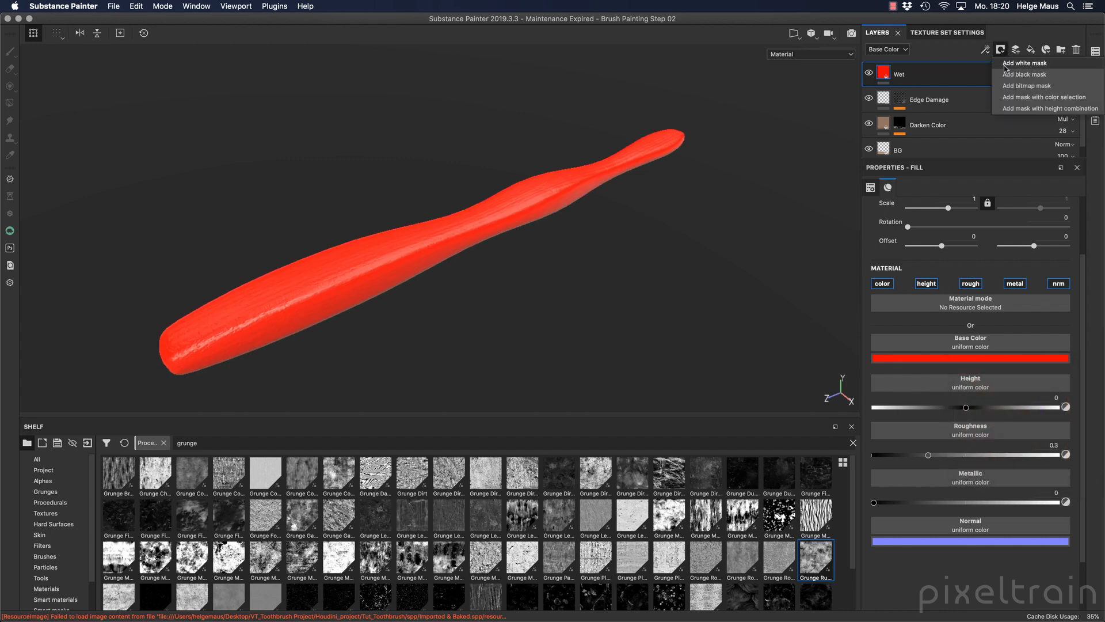
click(1016, 79)
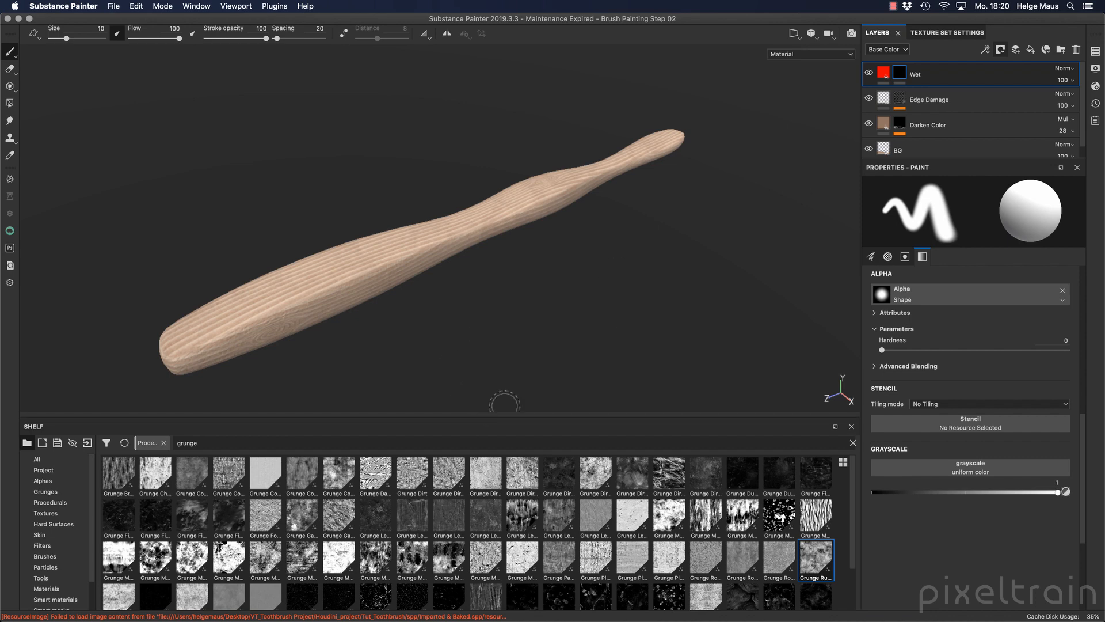
click(985, 49)
click(1010, 90)
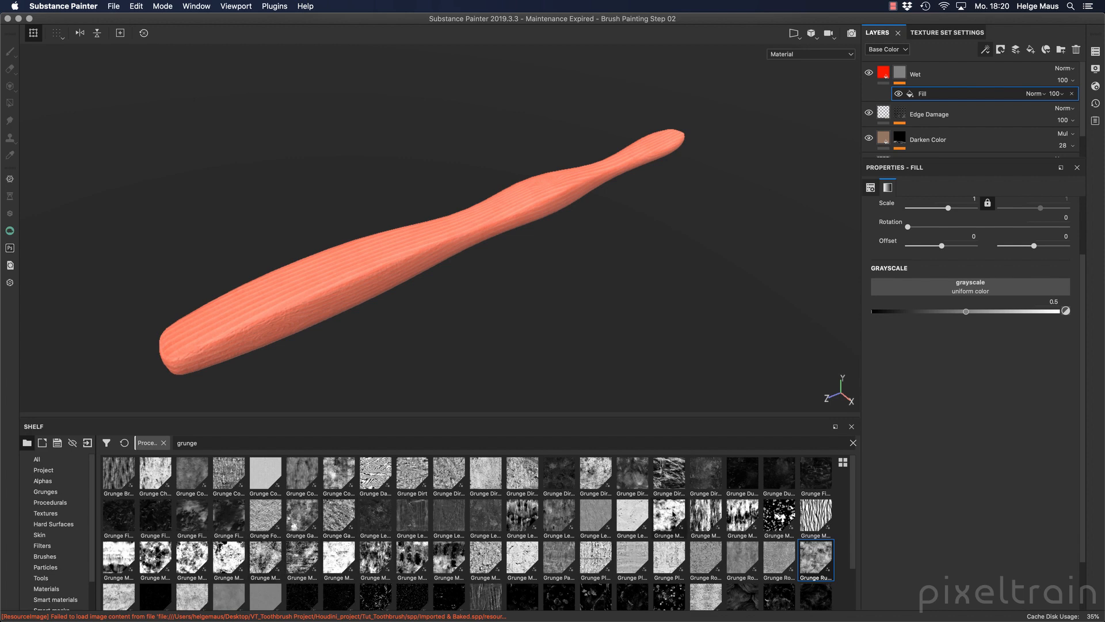
- Enlarge the shelf, compare the grunge textures and assign Grunge Wipe Directional Heavy to the Wet mask's fill
click(644, 482)
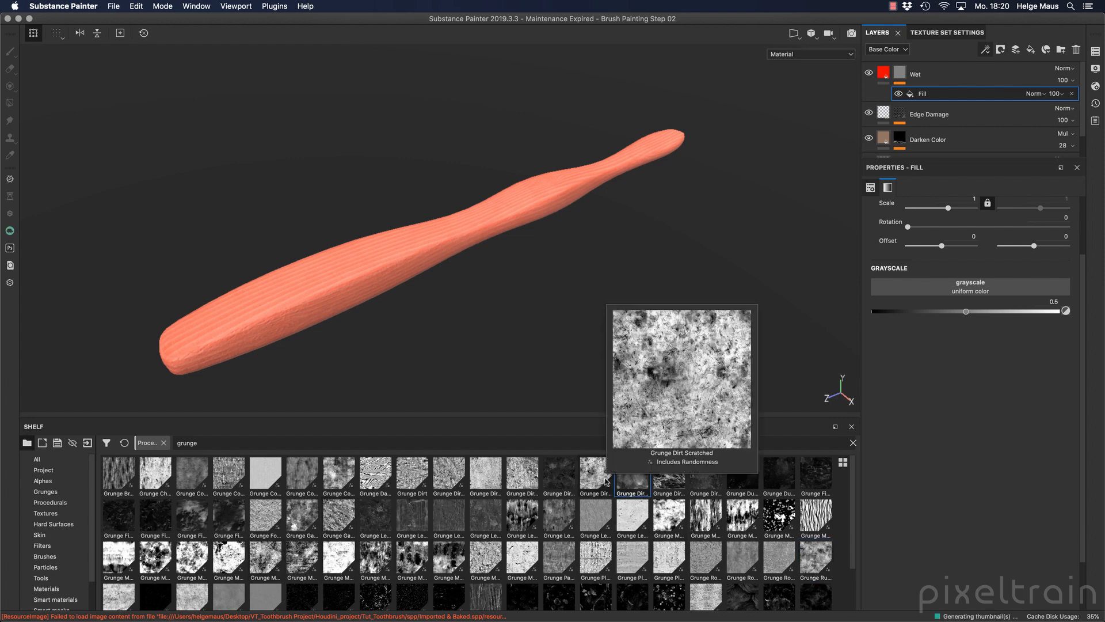
click(606, 481)
click(626, 479)
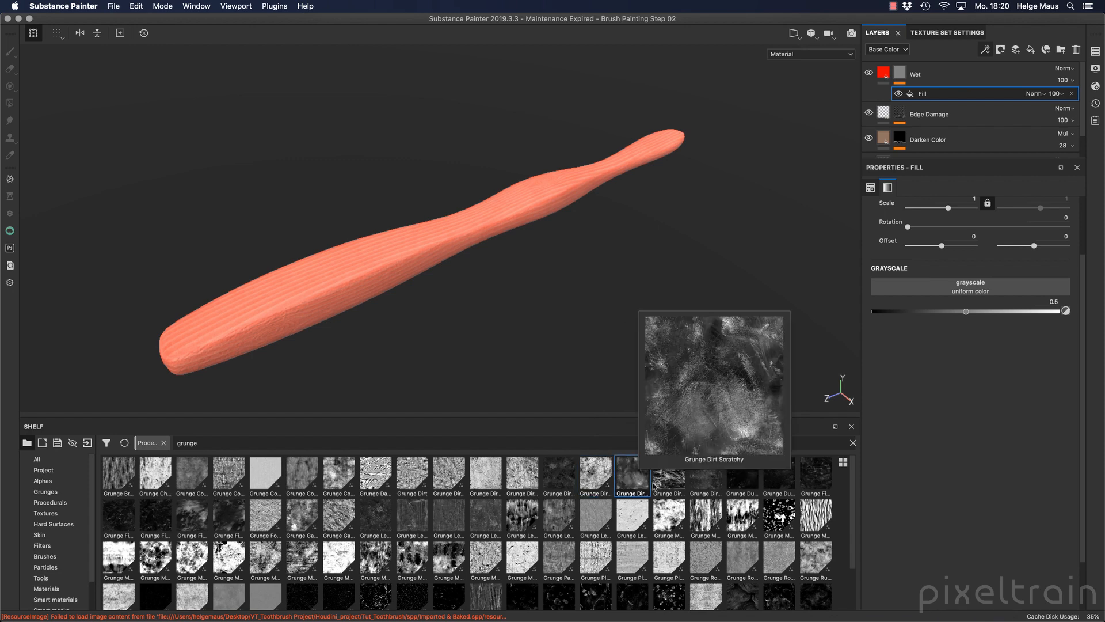
click(749, 601)
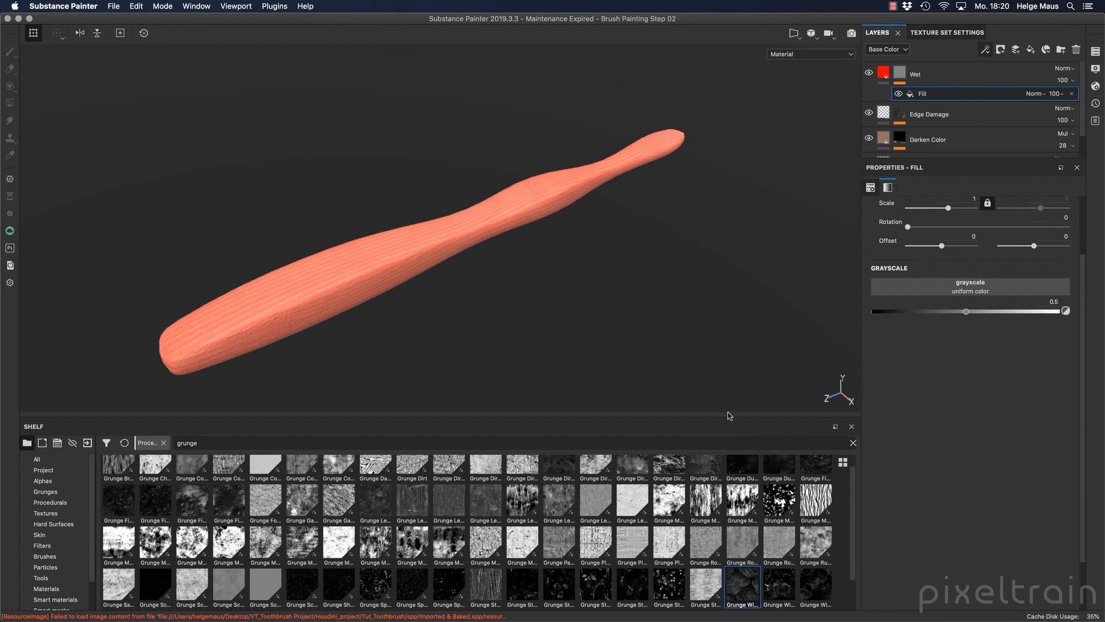
drag(729, 417, 731, 365)
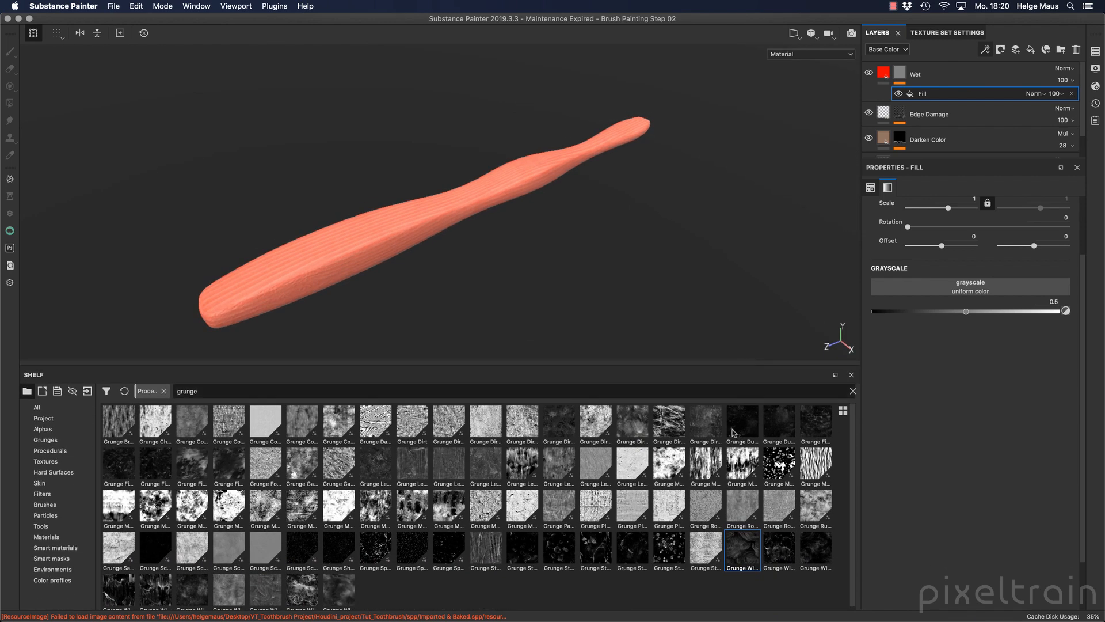
mouse_move(744, 551)
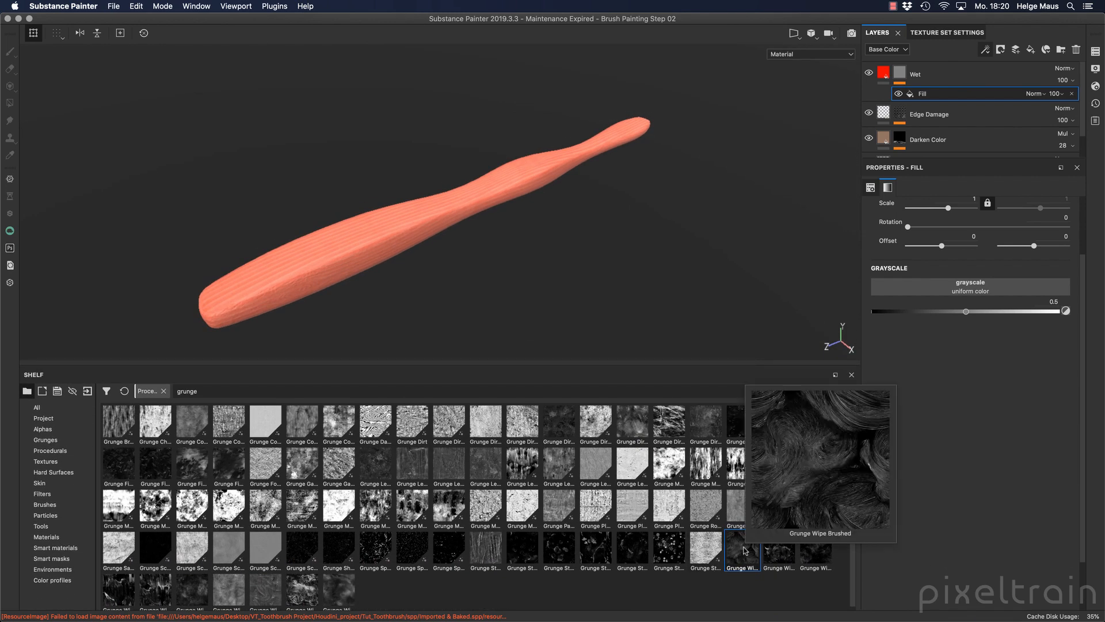
mouse_move(341, 600)
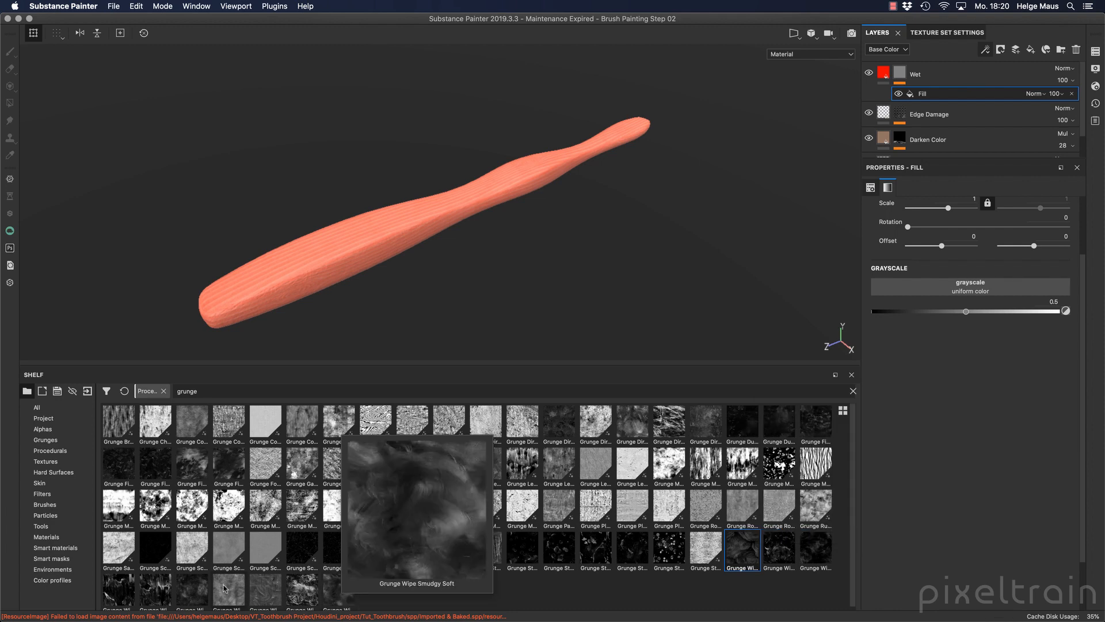
mouse_move(155, 596)
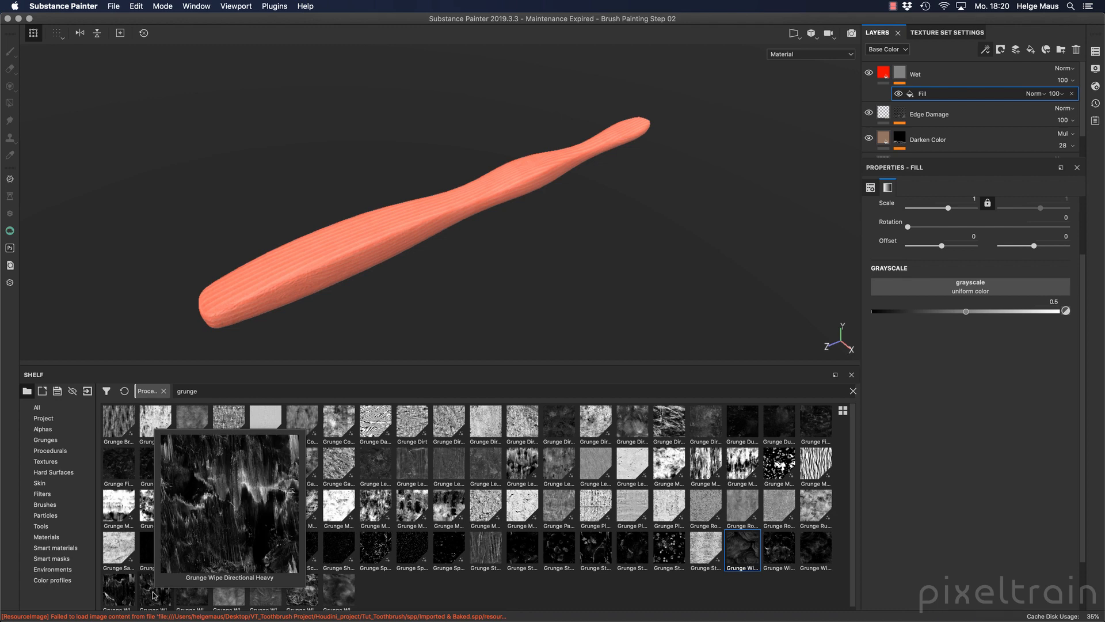
click(154, 595)
drag(154, 596, 1020, 288)
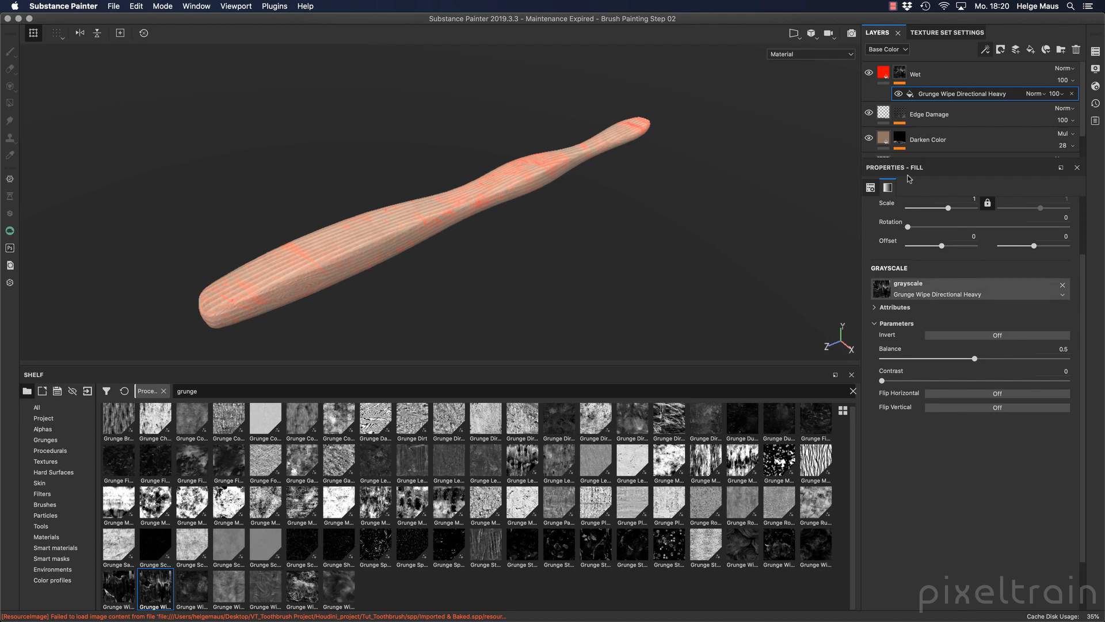
- Set the grunge fill's projection to Tri-planar projection and display the Wet mask alone on the handle
click(870, 187)
click(952, 219)
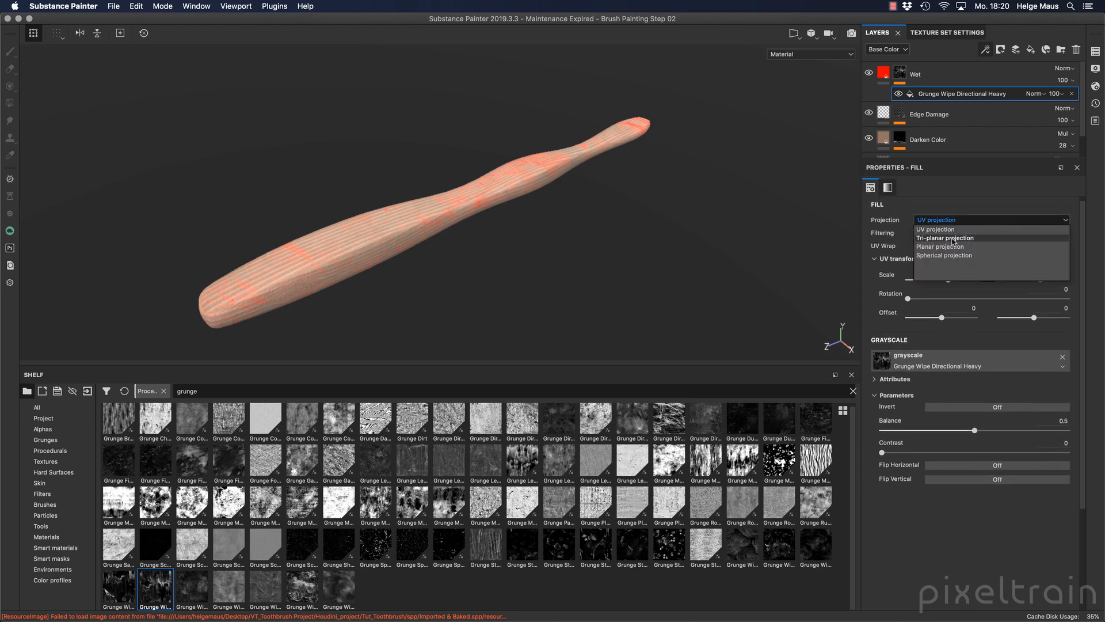
click(953, 237)
alt+drag(509, 262, 590, 173)
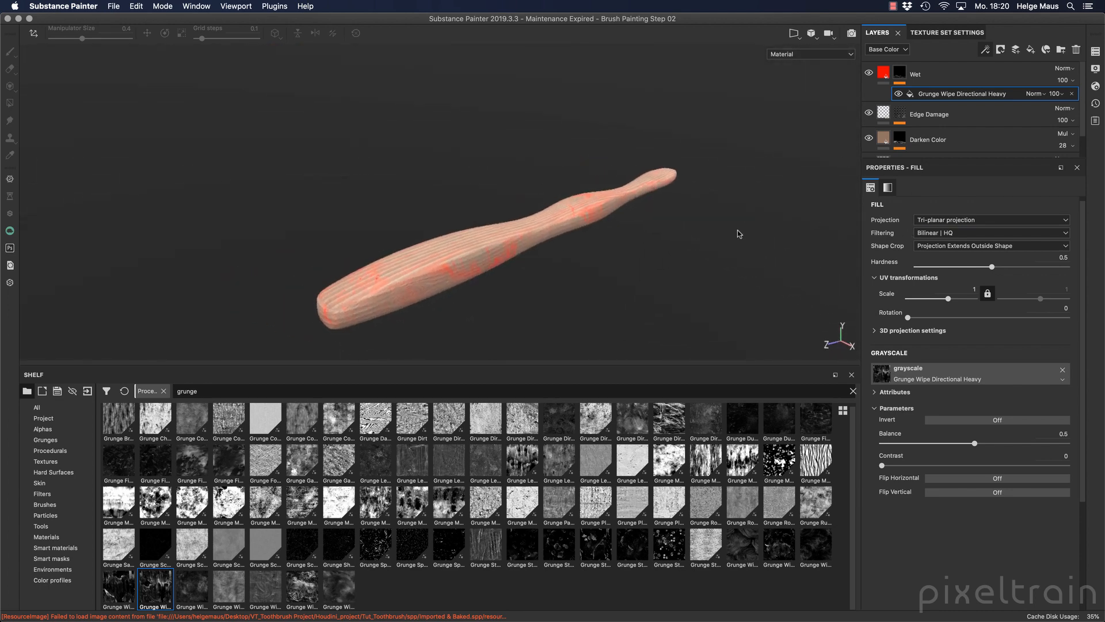
click(769, 55)
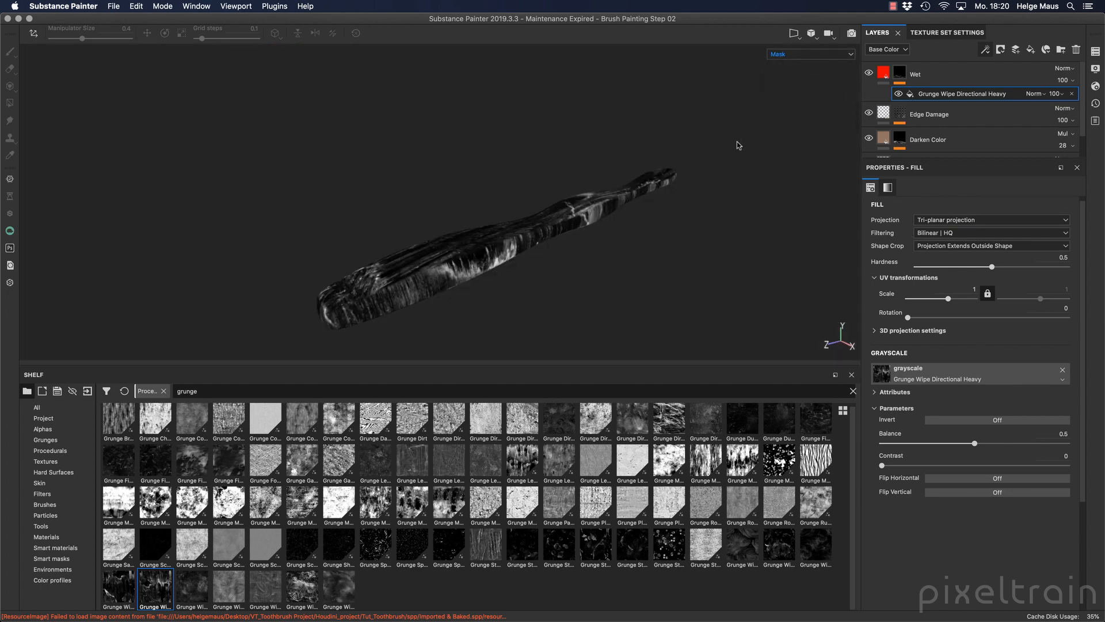
click(797, 116)
mouse_move(570, 251)
alt+mouse_down()
mouse_move(506, 293)
mouse_move(572, 226)
mouse_move(533, 262)
mouse_move(553, 260)
alt+mouse_up()
- Rotate the tri-planar projection with the 3D manipulator to redirect the grunge streaks along the handle
click(34, 33)
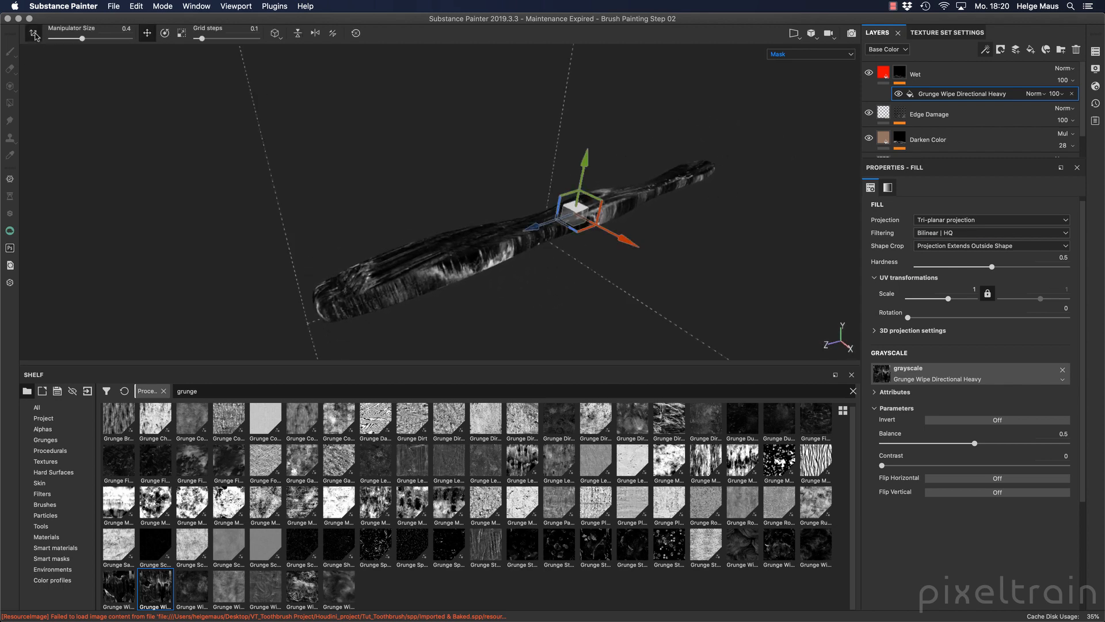
key(r)
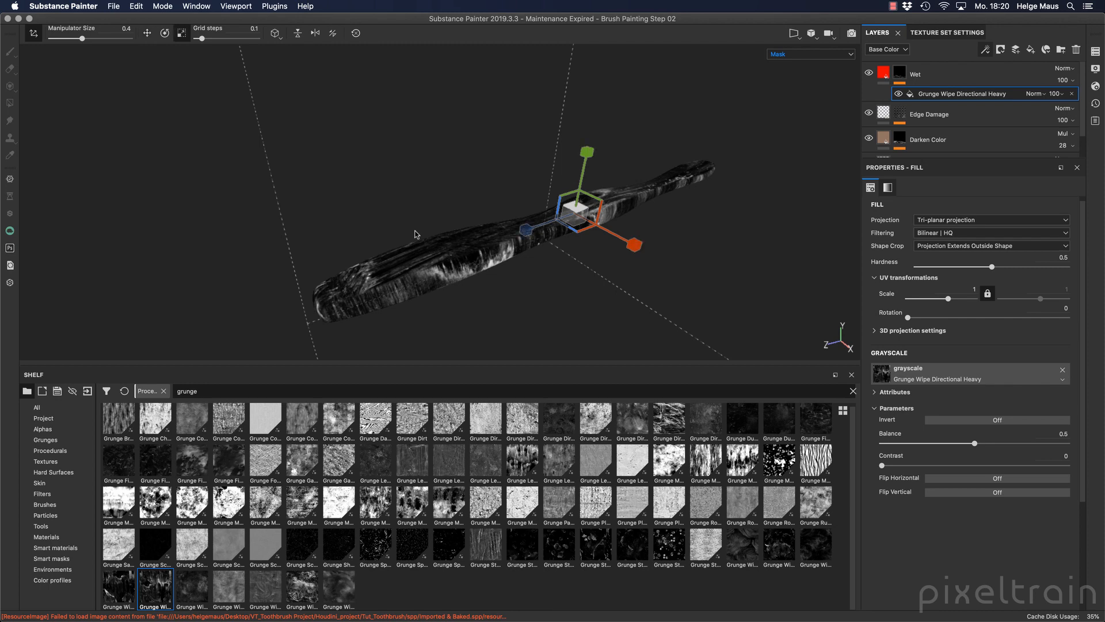
key(e)
mouse_move(608, 254)
mouse_down()
mouse_move(499, 261)
mouse_move(633, 257)
mouse_move(601, 261)
mouse_up()
alt+drag(526, 284, 581, 230)
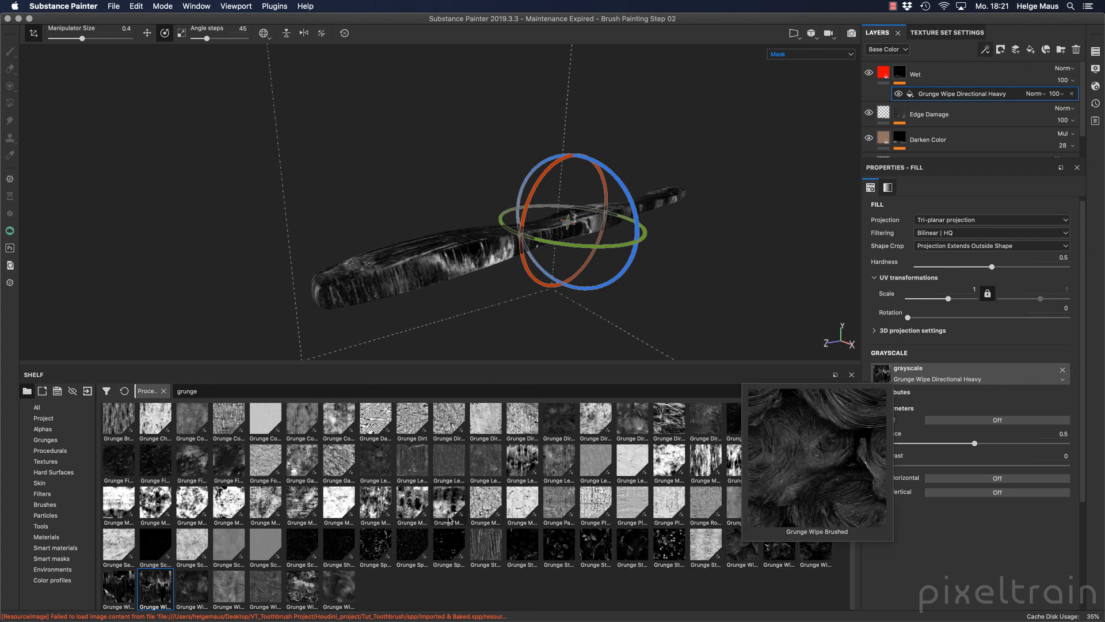
mouse_move(404, 507)
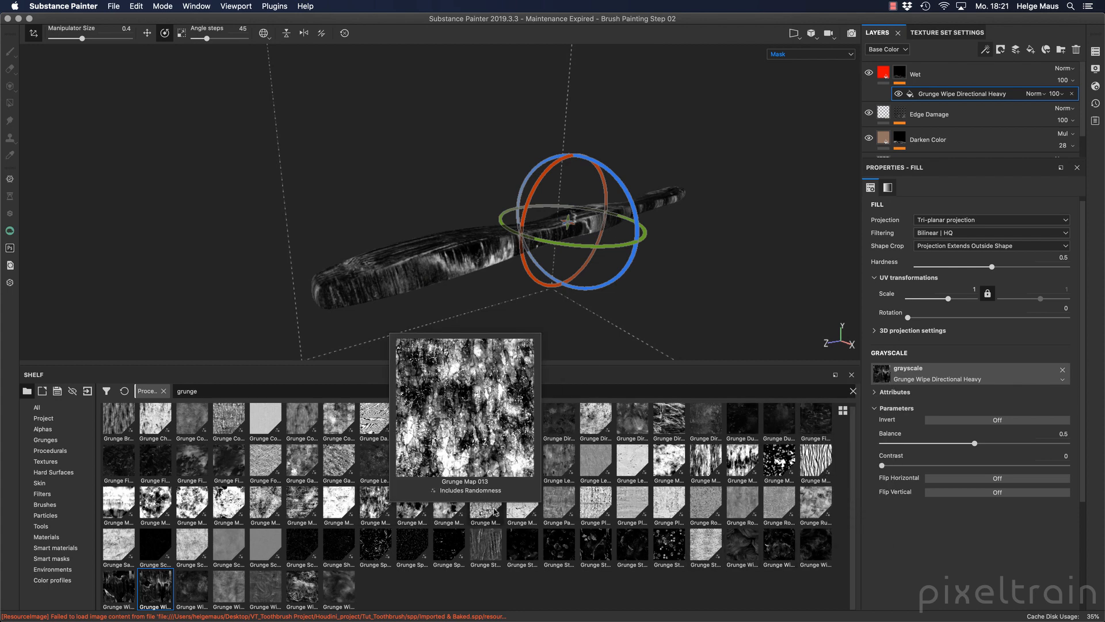
mouse_move(482, 511)
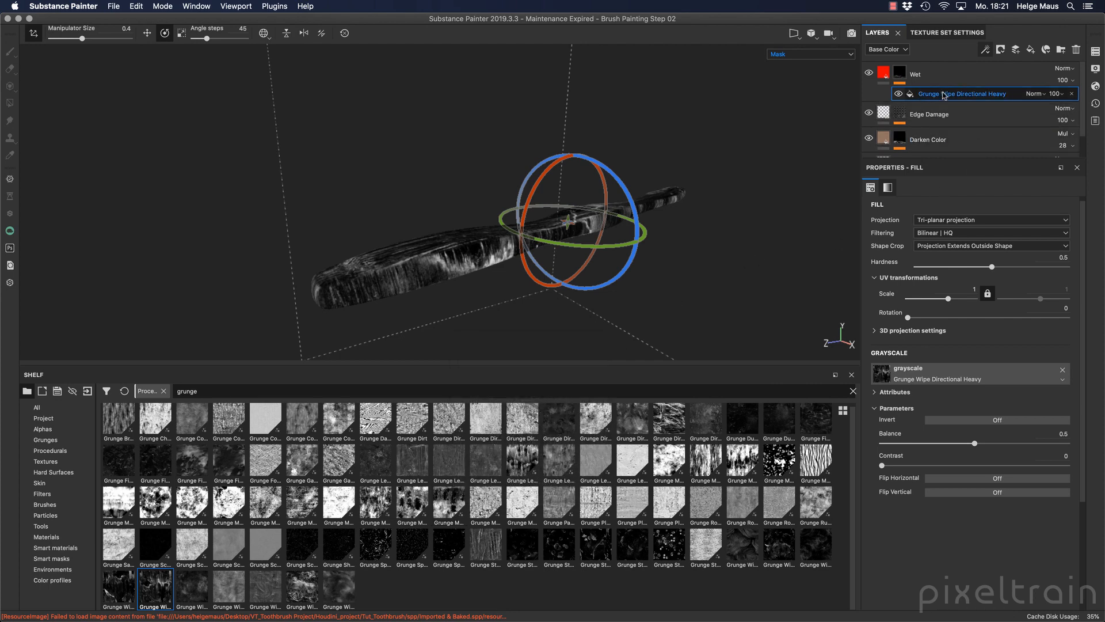
alt+drag(534, 240, 433, 228)
drag(640, 256, 606, 259)
drag(643, 209, 665, 322)
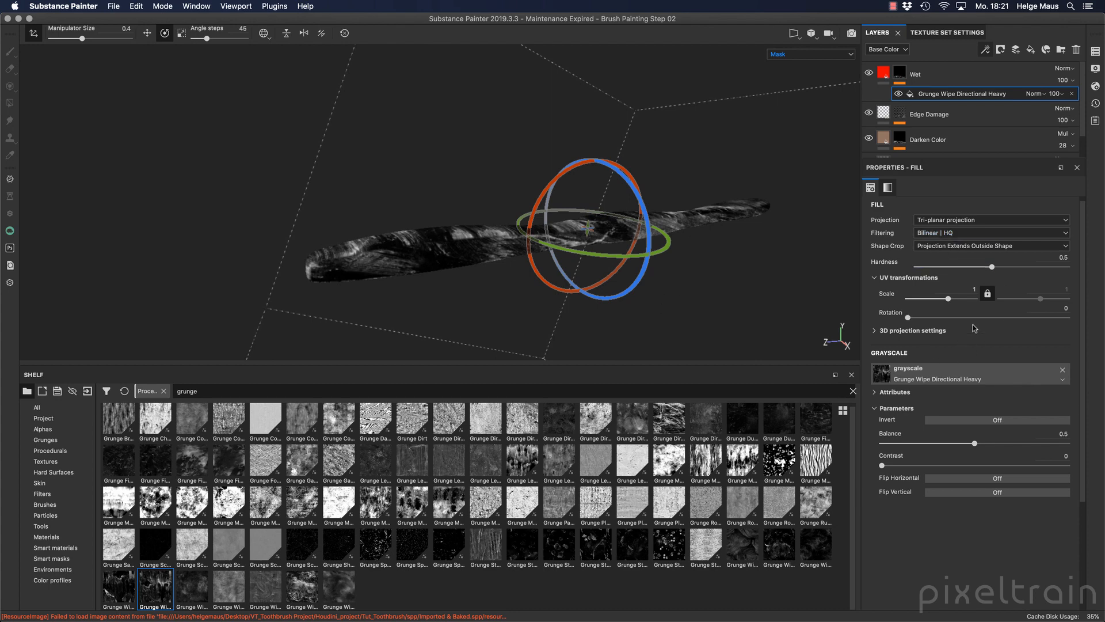
- Reset the rotation of the Wet mask's tri-planar grunge projection and check the streak direction on the handle
alt+drag(555, 274, 685, 245)
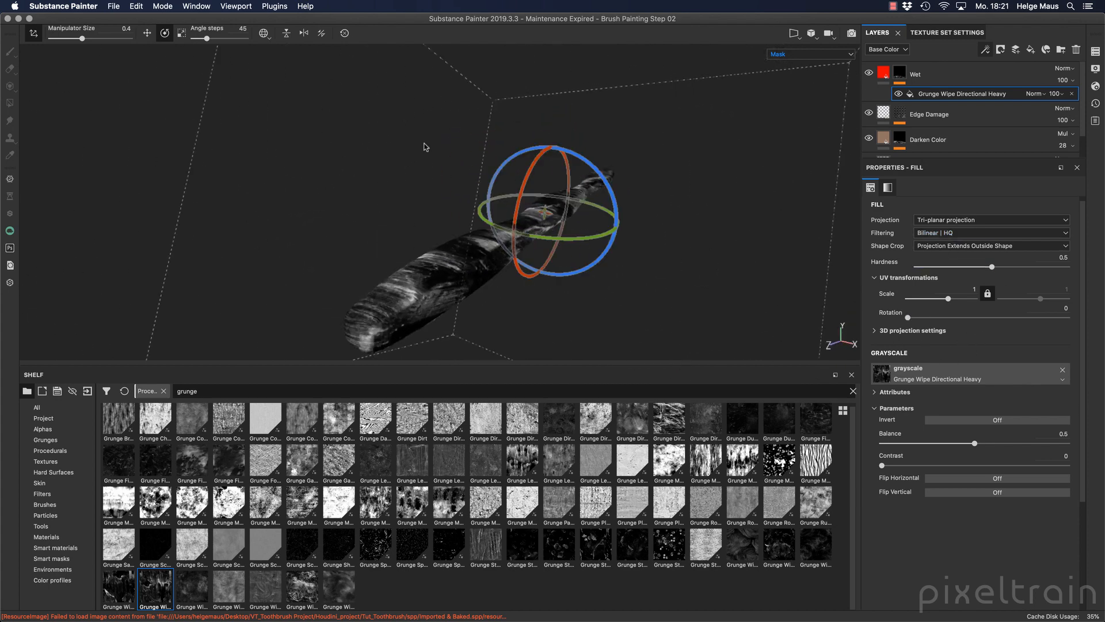
click(344, 33)
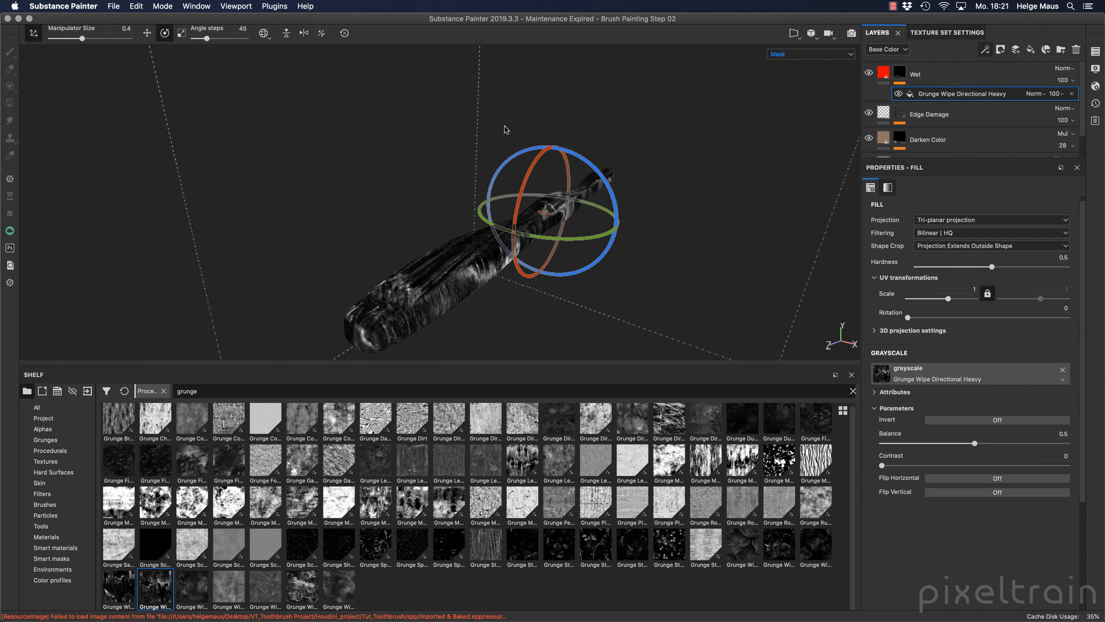
alt+drag(504, 126, 572, 260)
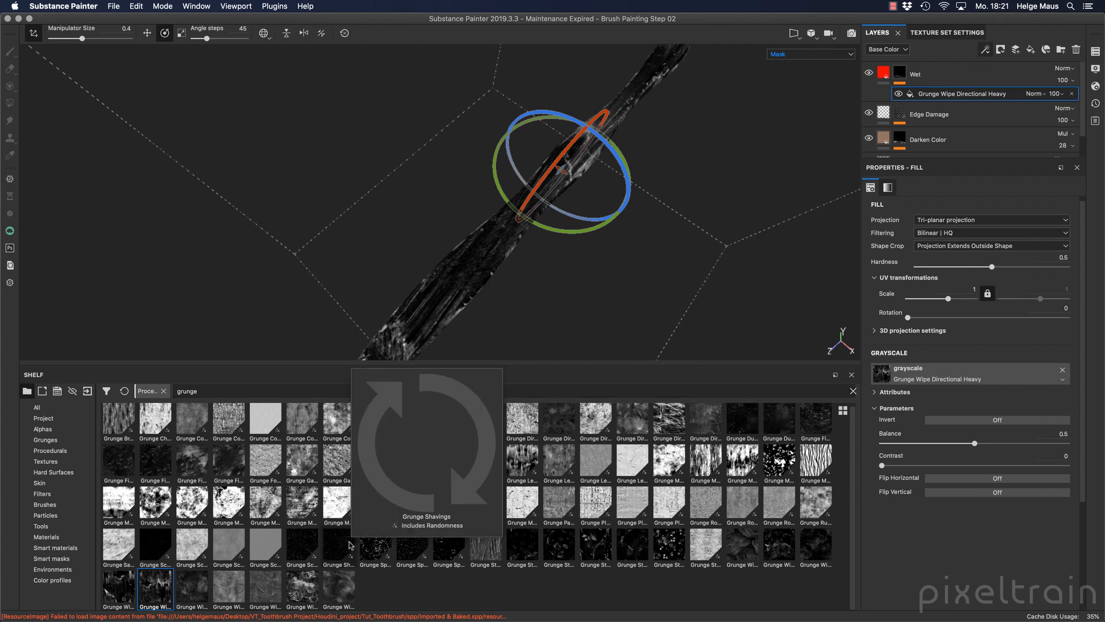
- Try Grunge Stains Spots in the Wet mask's fill, and replace it with Grunge Wipe Brushed Large
mouse_move(675, 547)
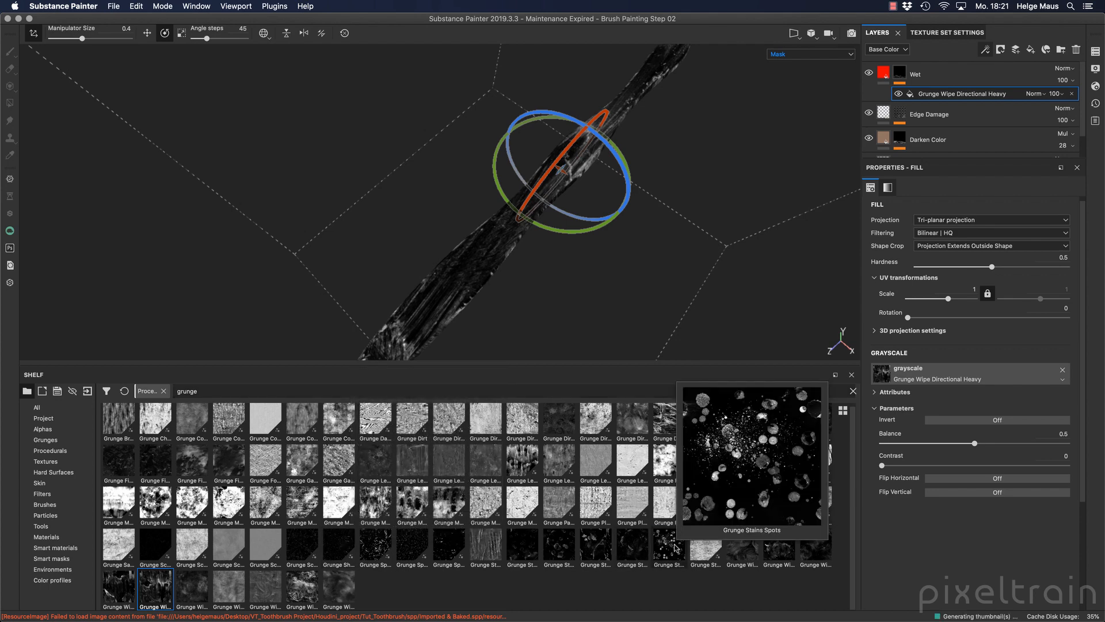
drag(674, 547, 963, 372)
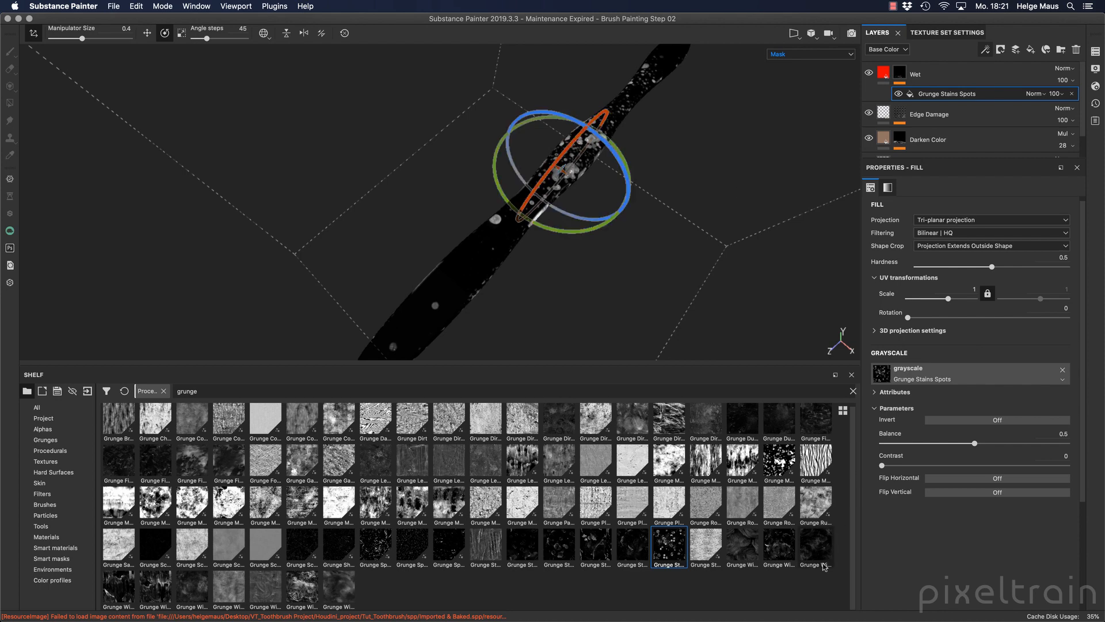
click(788, 553)
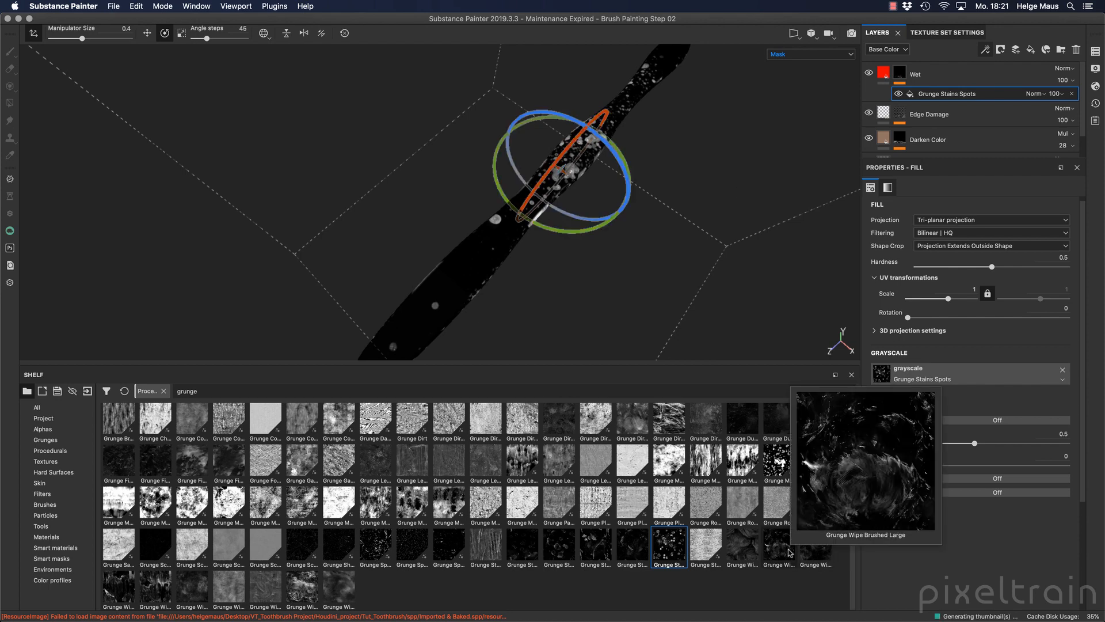
drag(786, 553, 937, 374)
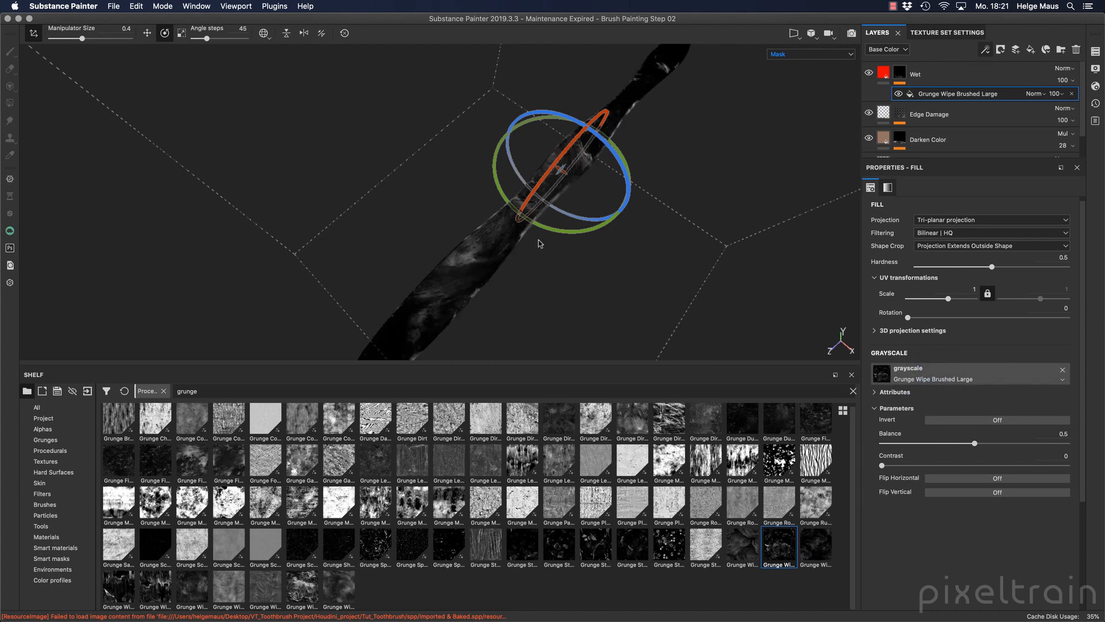
alt+drag(624, 270, 533, 234)
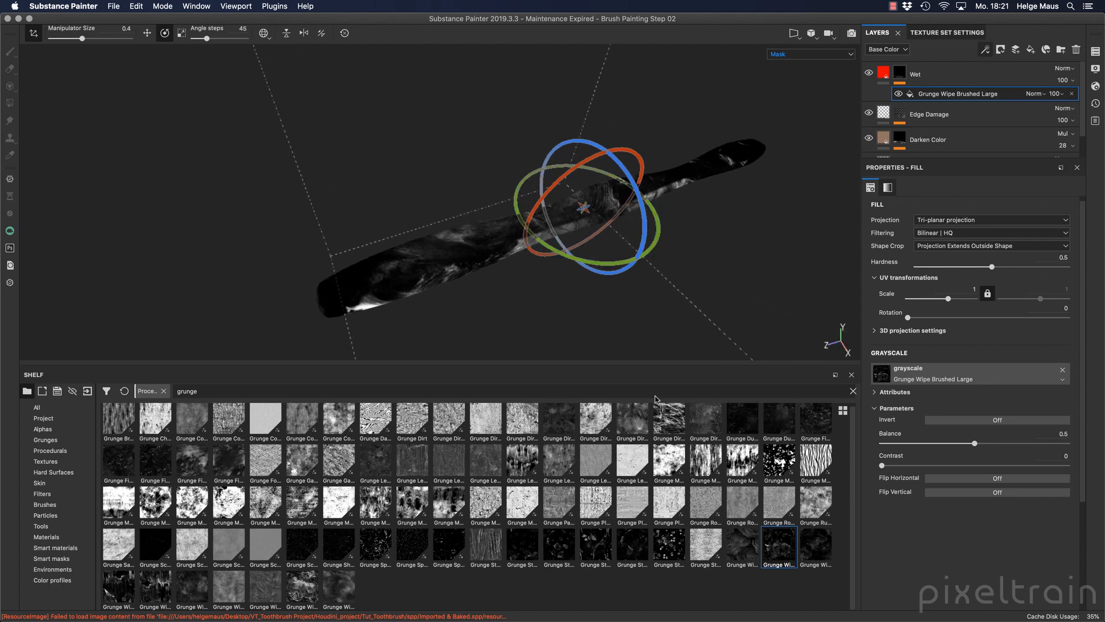
mouse_move(638, 460)
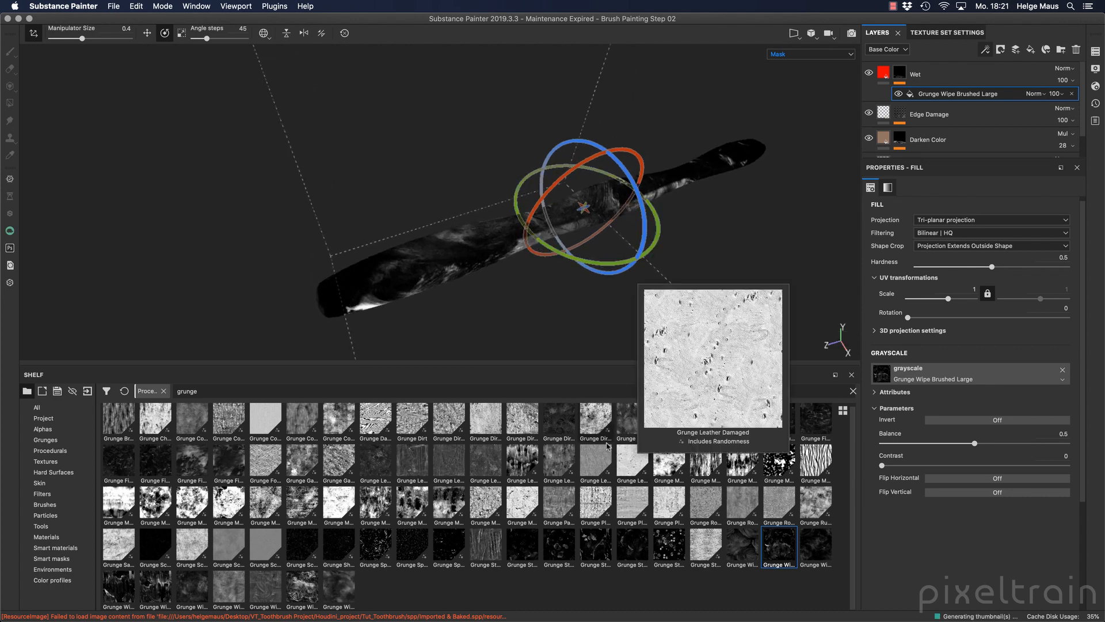
- Show the full material and turn off the normal, metallic and height channels of the Wet layer's fill
click(884, 74)
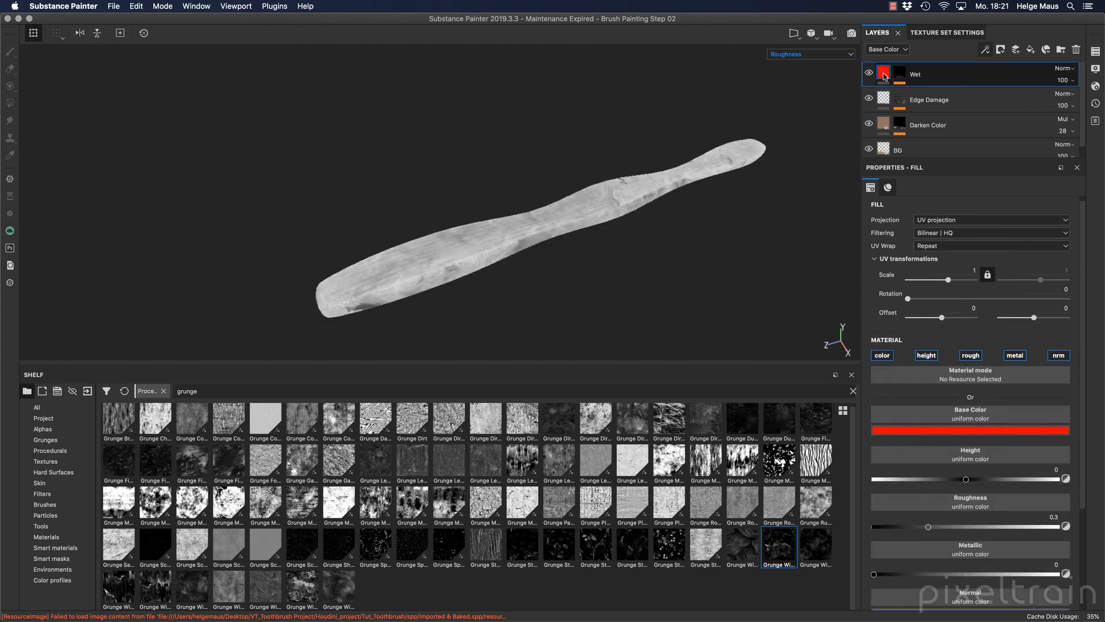
key(m)
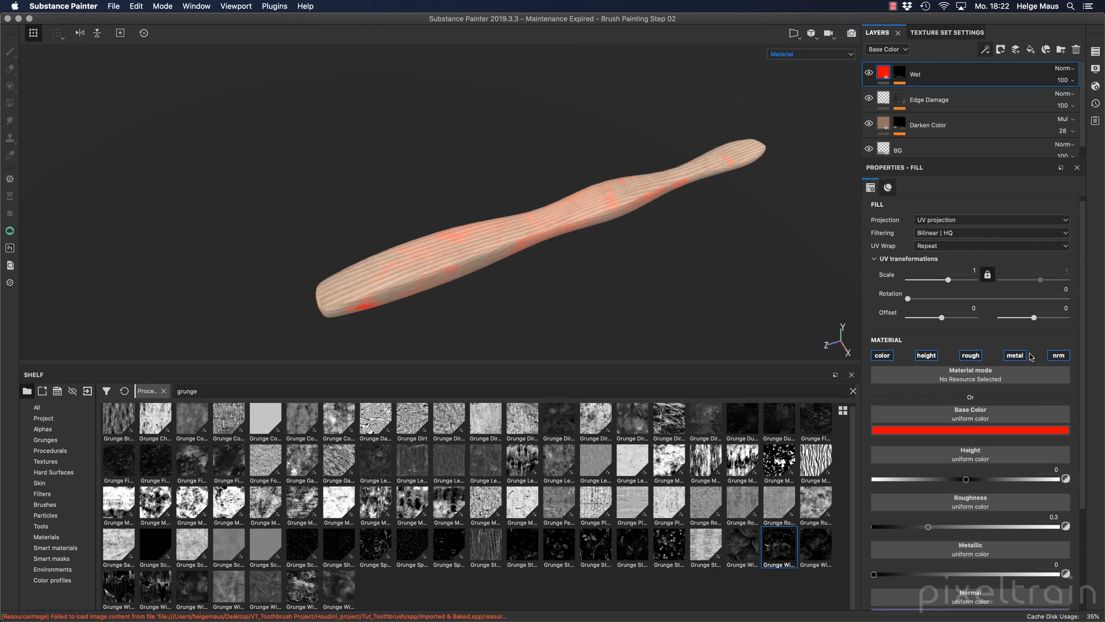
click(1059, 355)
click(1014, 355)
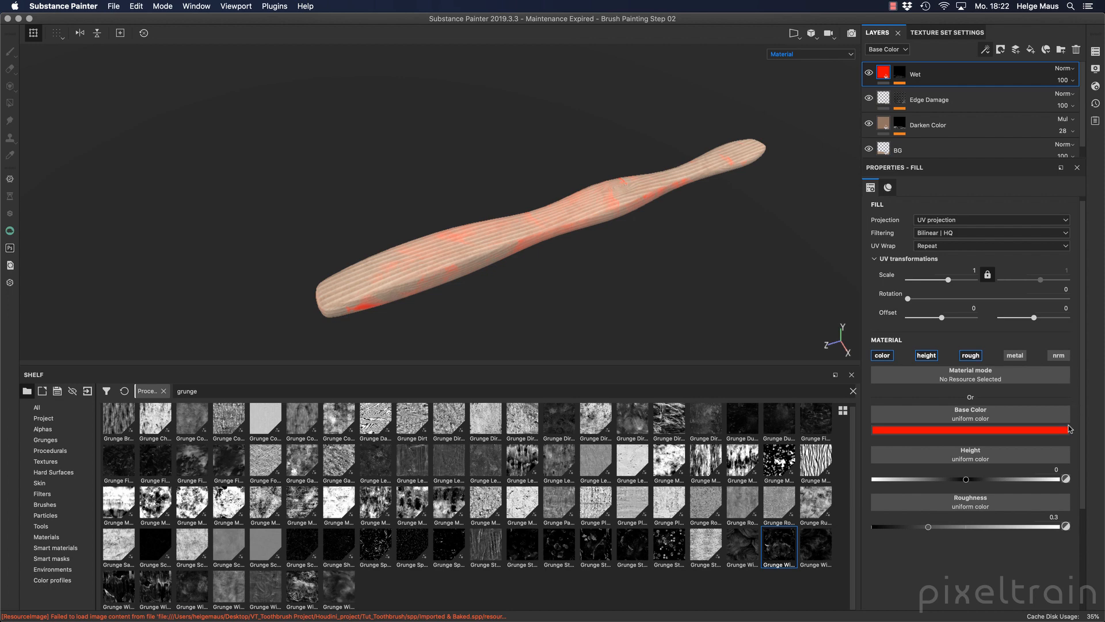
click(927, 357)
- Re-enable the Wet layer's height channel and raise its height value to 0.1034
alt+drag(544, 287, 535, 246)
alt+right_drag(556, 245, 730, 206)
alt+middle_drag(541, 264, 547, 264)
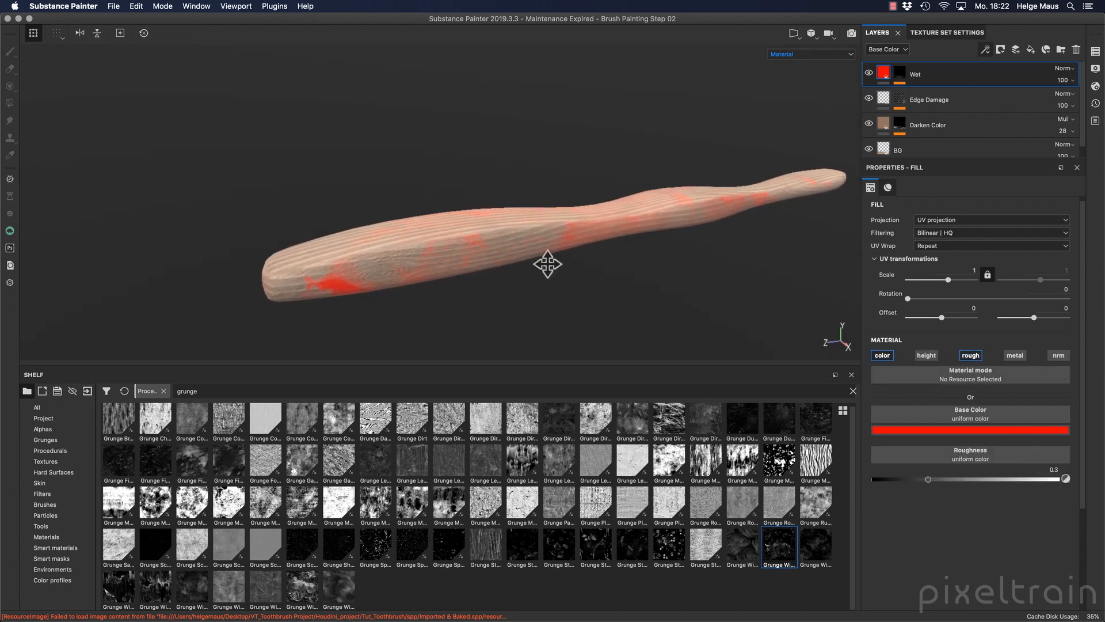
alt+right_drag(370, 259, 741, 242)
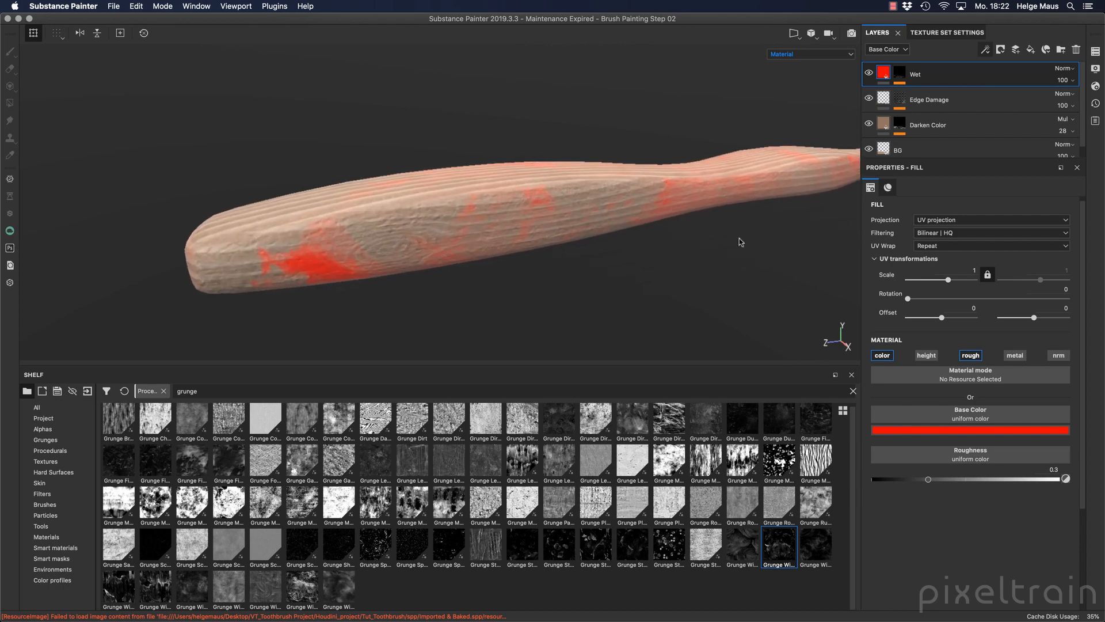
click(923, 355)
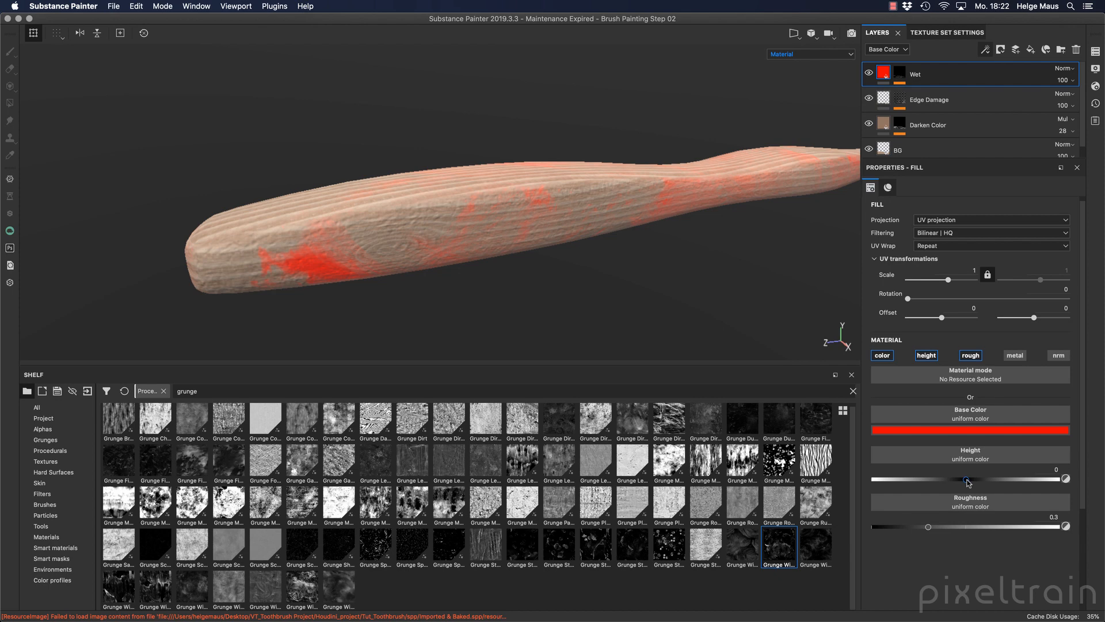
drag(967, 480, 972, 480)
drag(522, 379, 540, 582)
alt+drag(495, 241, 353, 259)
alt+right_drag(352, 259, 609, 185)
alt+drag(609, 185, 266, 291)
drag(970, 480, 977, 481)
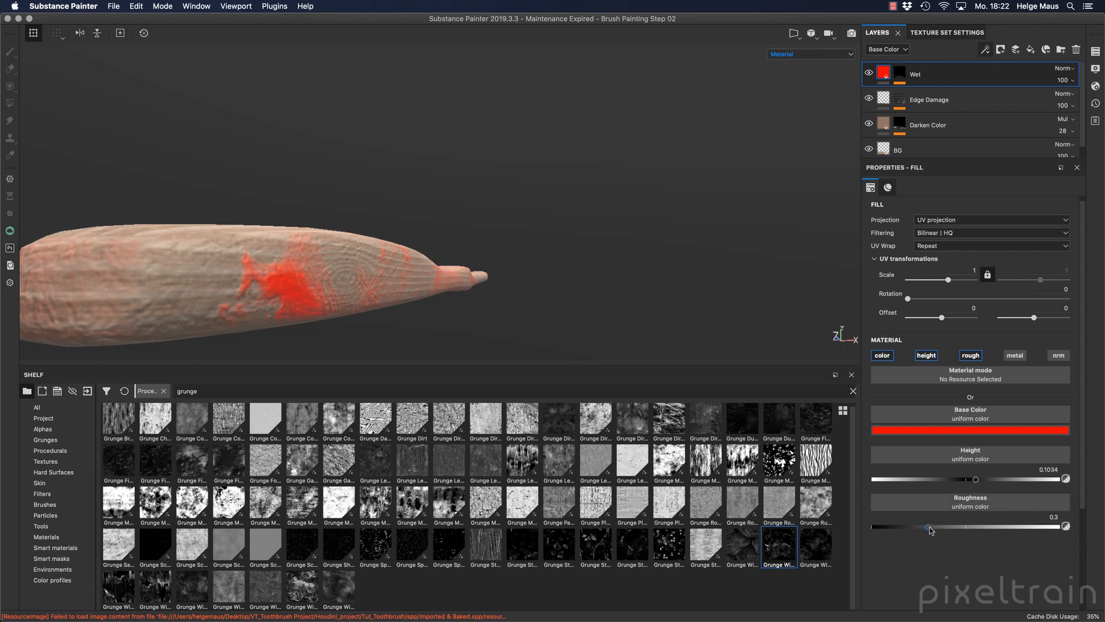
- Lower the Wet layer's roughness to 0.0690 and rotate the environment lighting to inspect the gloss
drag(929, 527, 884, 529)
alt+drag(209, 223, 95, 216)
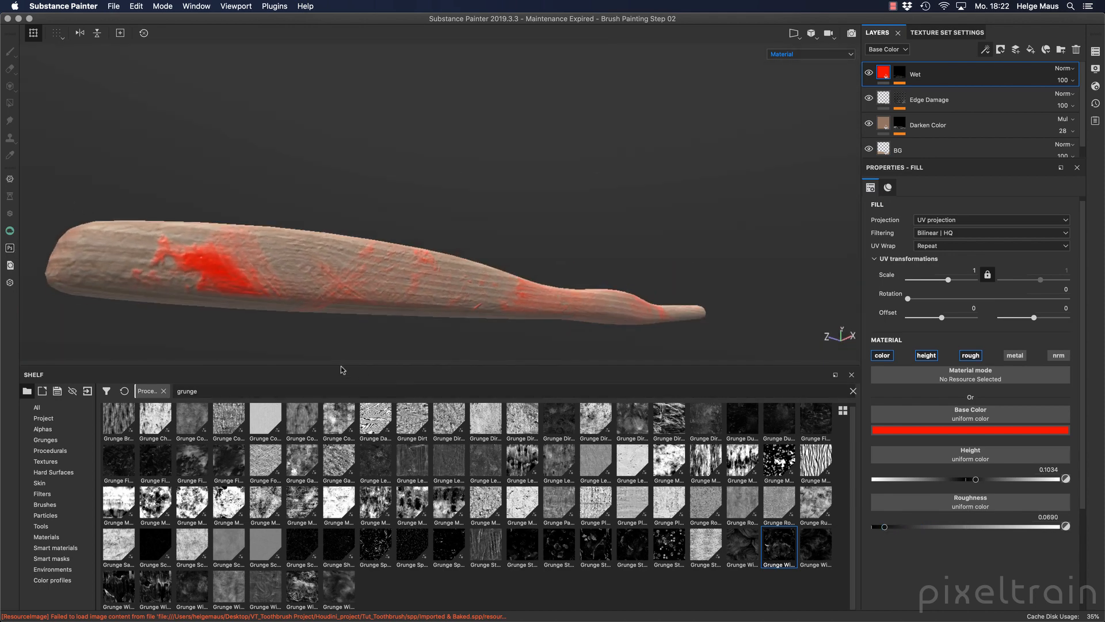
shift+right_drag(341, 370, 453, 339)
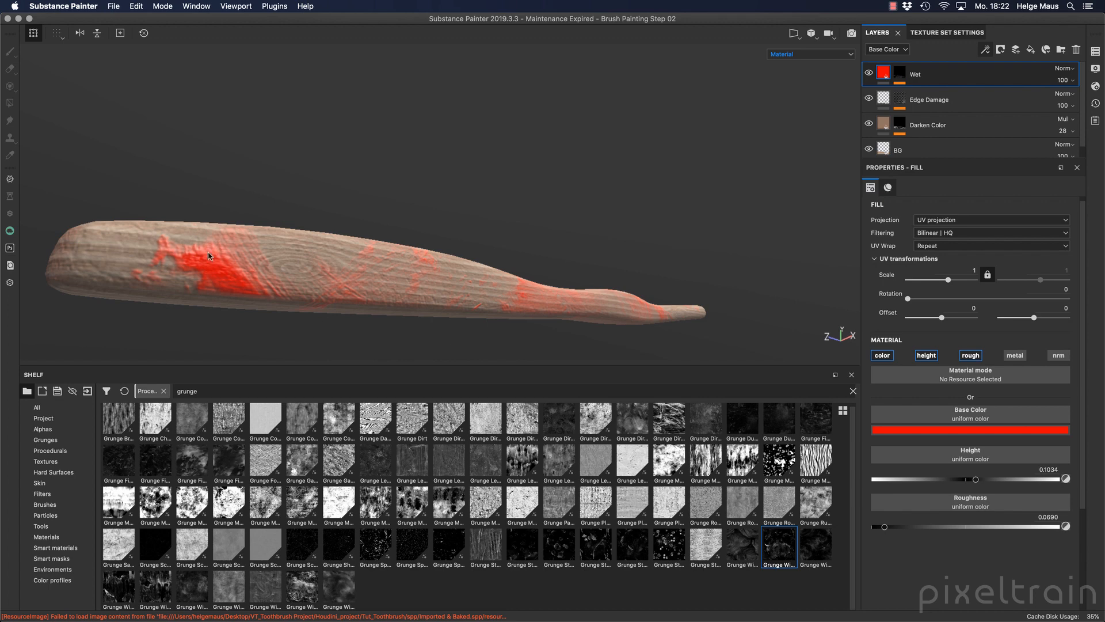
- Change the Wet layer's base color to a neutral grey of RGB 0.297 and enlarge the viewport above the shelf
click(996, 431)
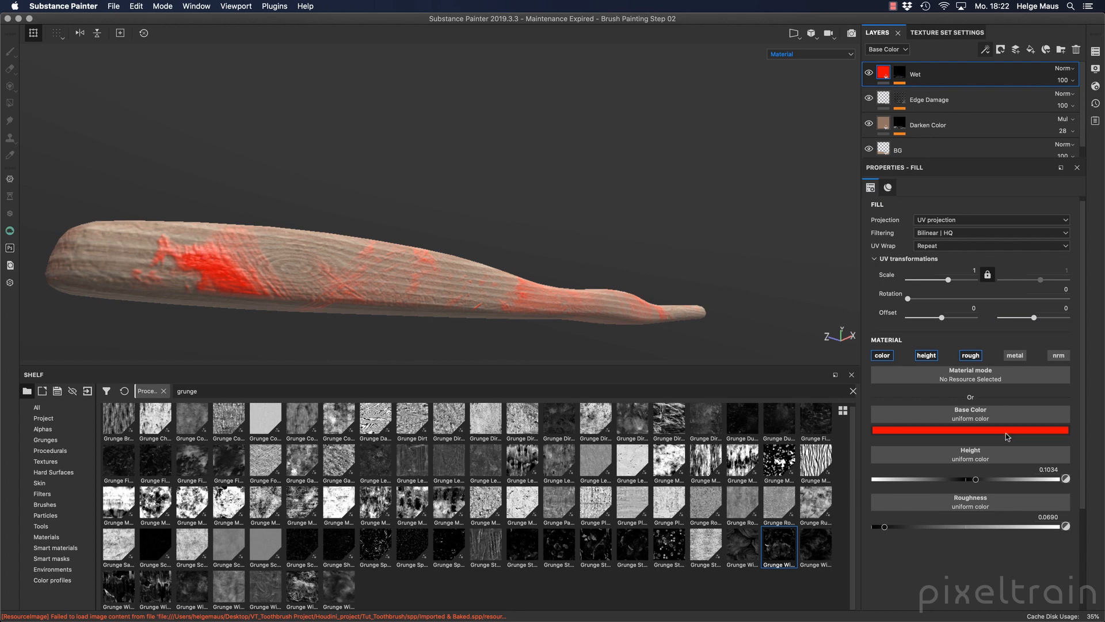
click(954, 498)
mouse_move(932, 500)
mouse_down()
mouse_move(930, 459)
mouse_move(918, 551)
mouse_move(912, 461)
mouse_move(916, 496)
mouse_up()
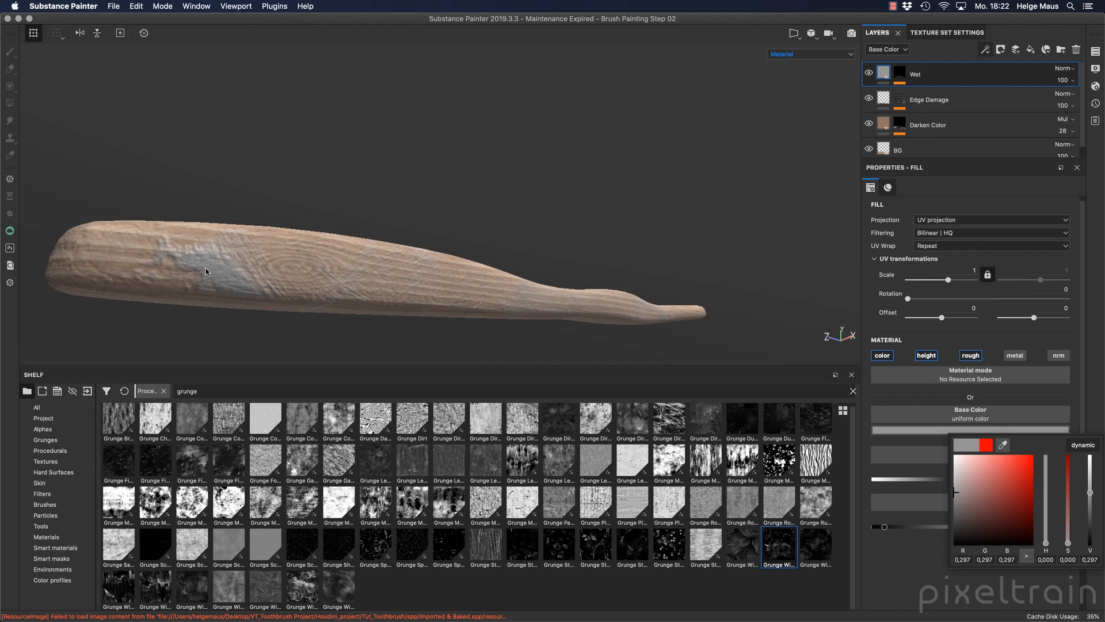
alt+drag(447, 217, 582, 442)
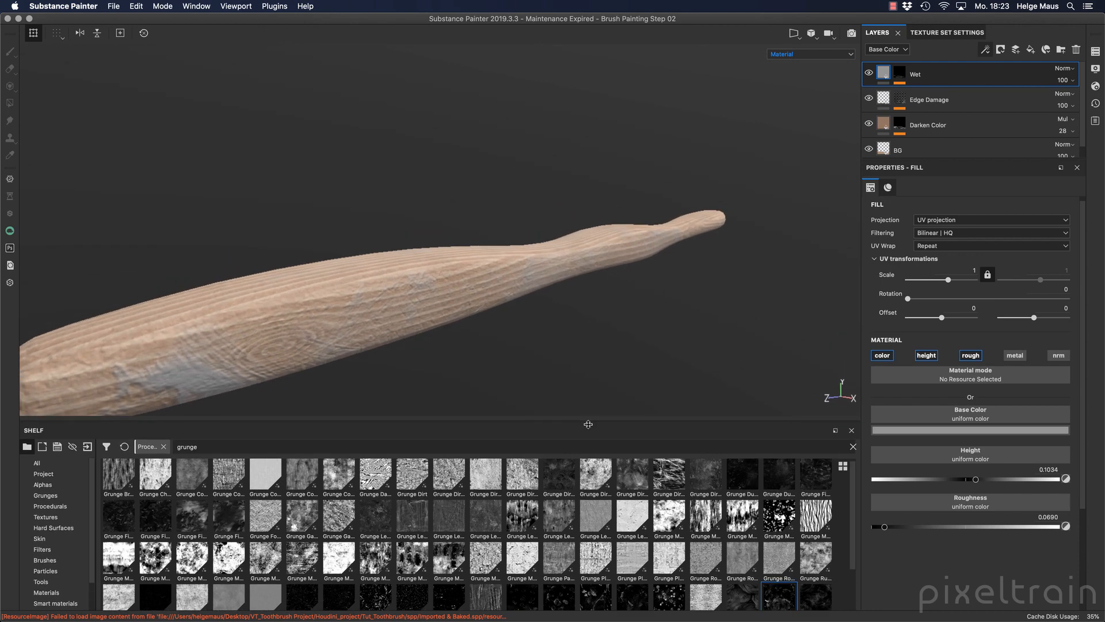
alt+middle_drag(632, 259, 660, 234)
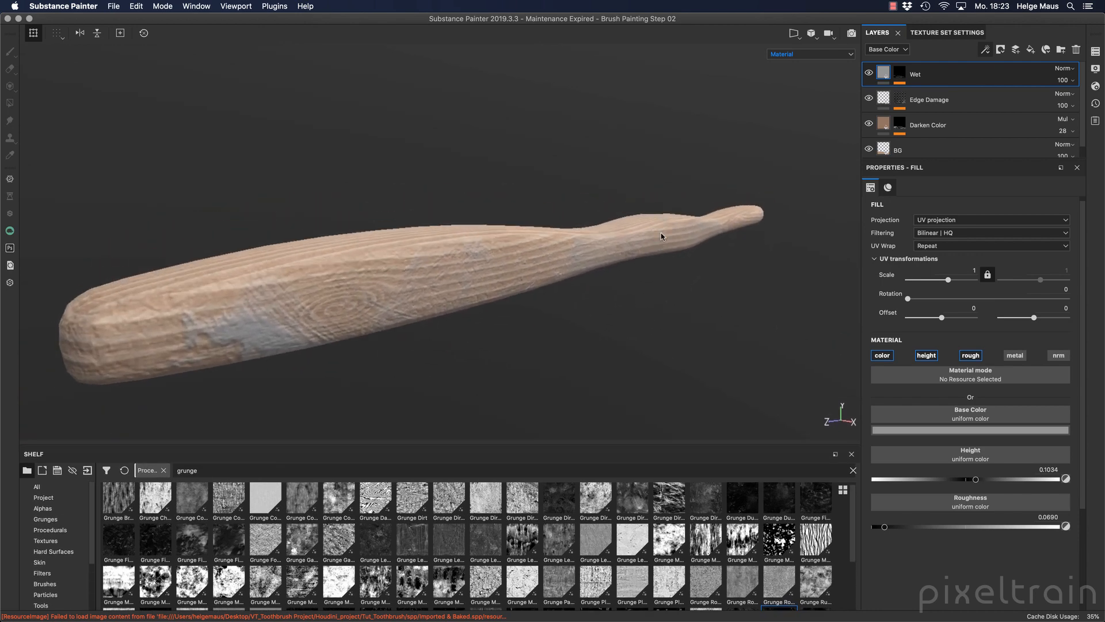
- Try lowering the Wet layer's opacity to 39 and look through its blending modes
click(1068, 85)
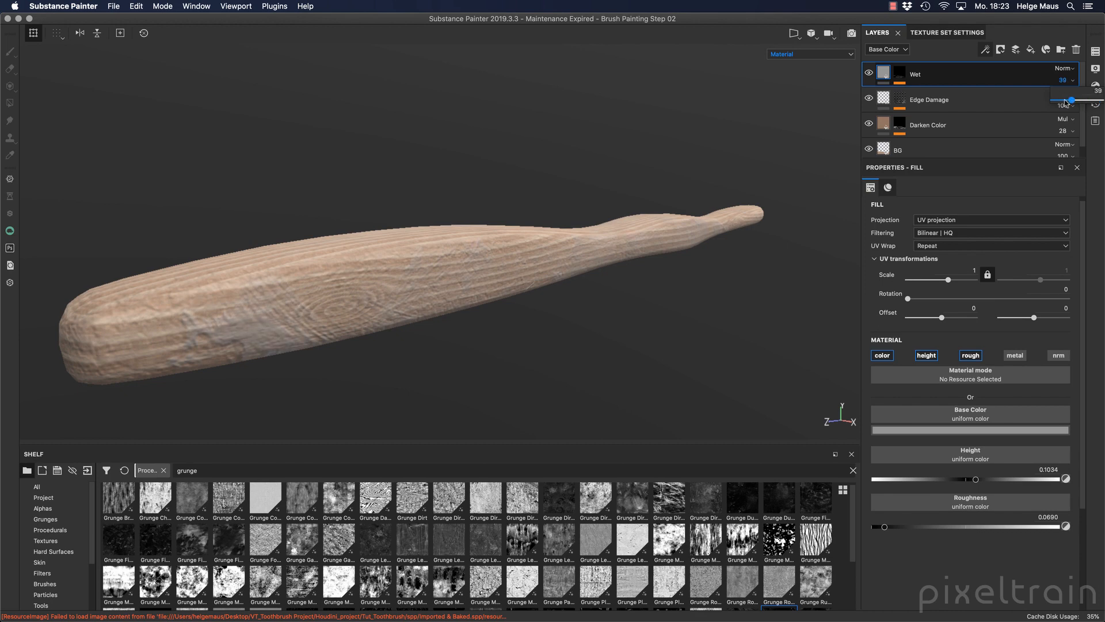
click(1066, 68)
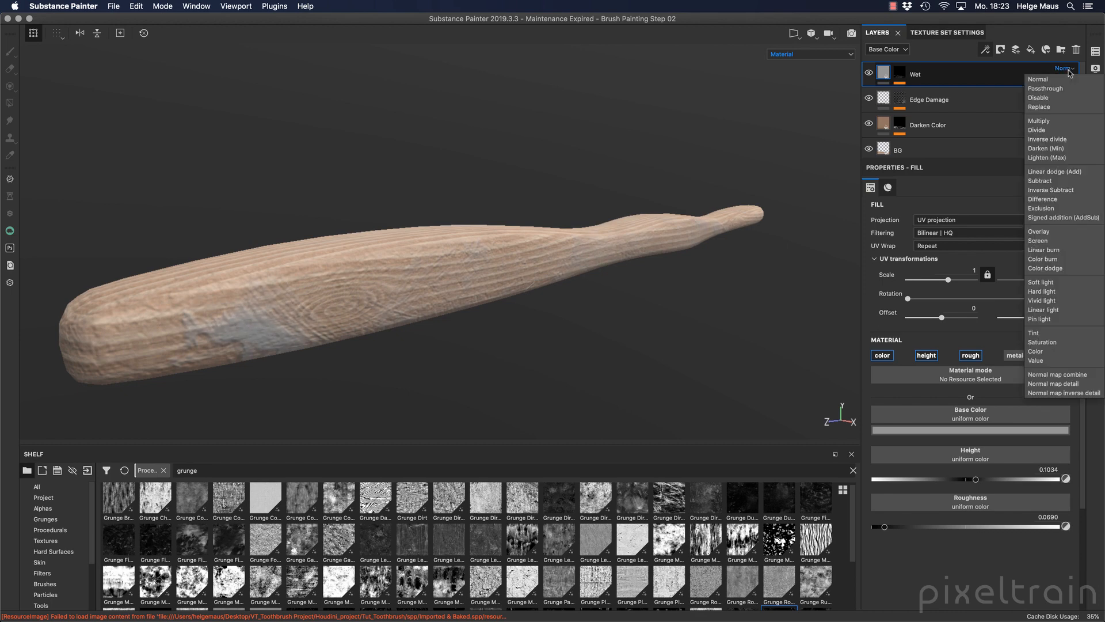
click(983, 71)
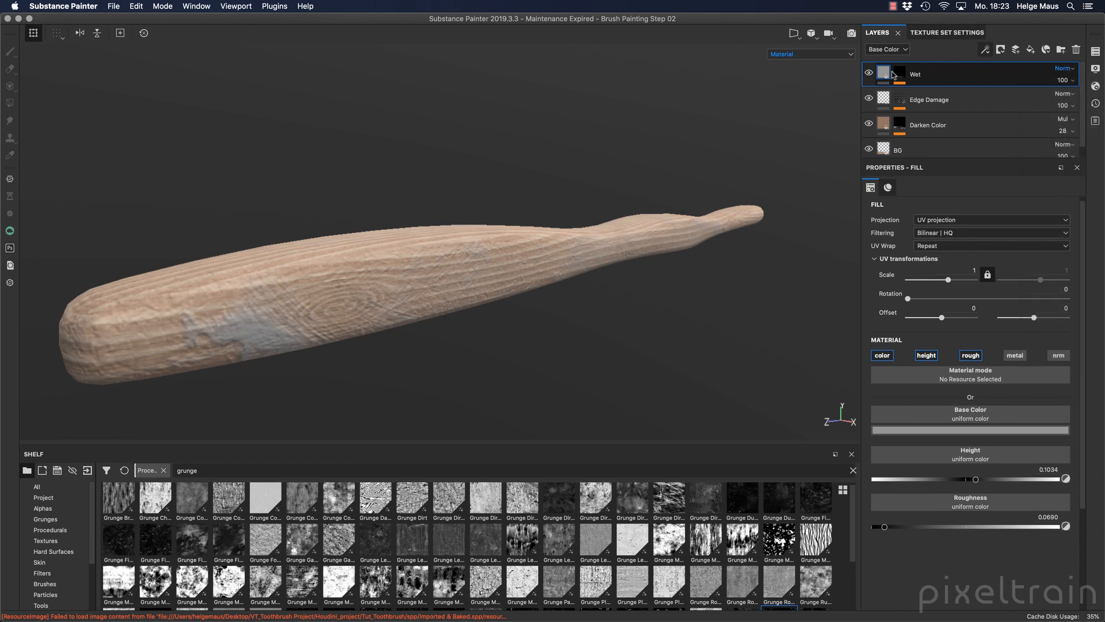
- Review the texture set's channel list and return to the layer stack
click(947, 33)
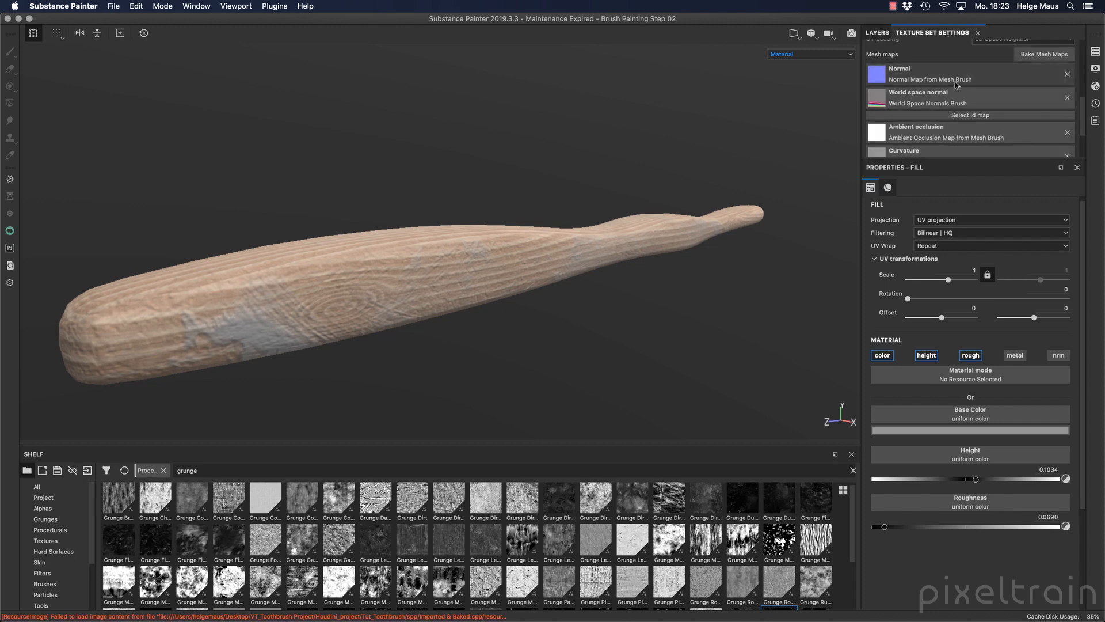
scroll(955, 82, up, 5)
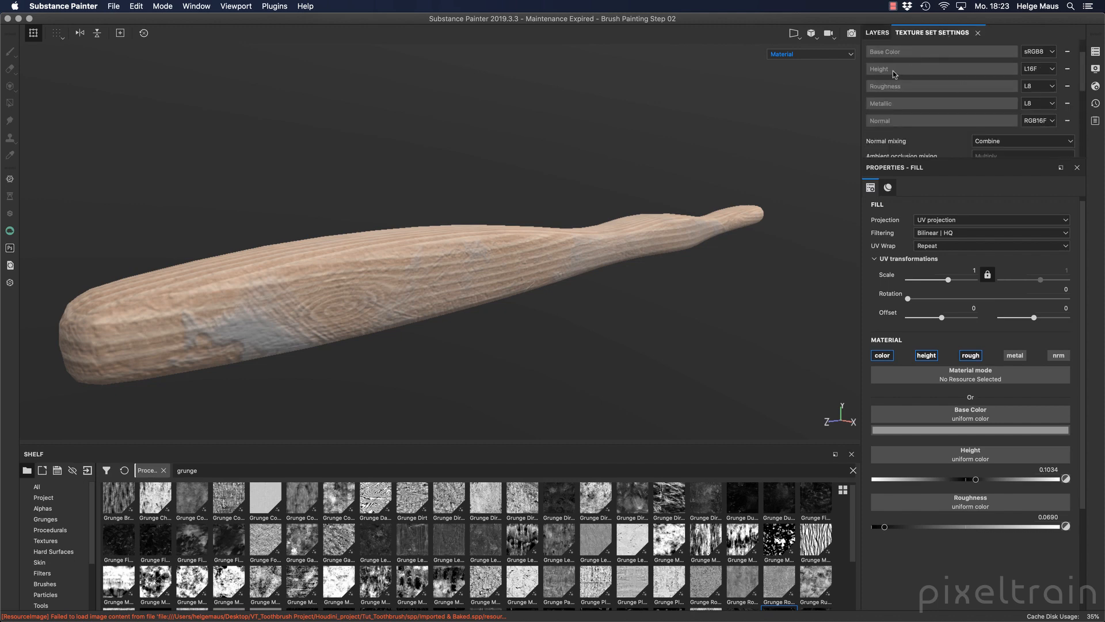
click(878, 33)
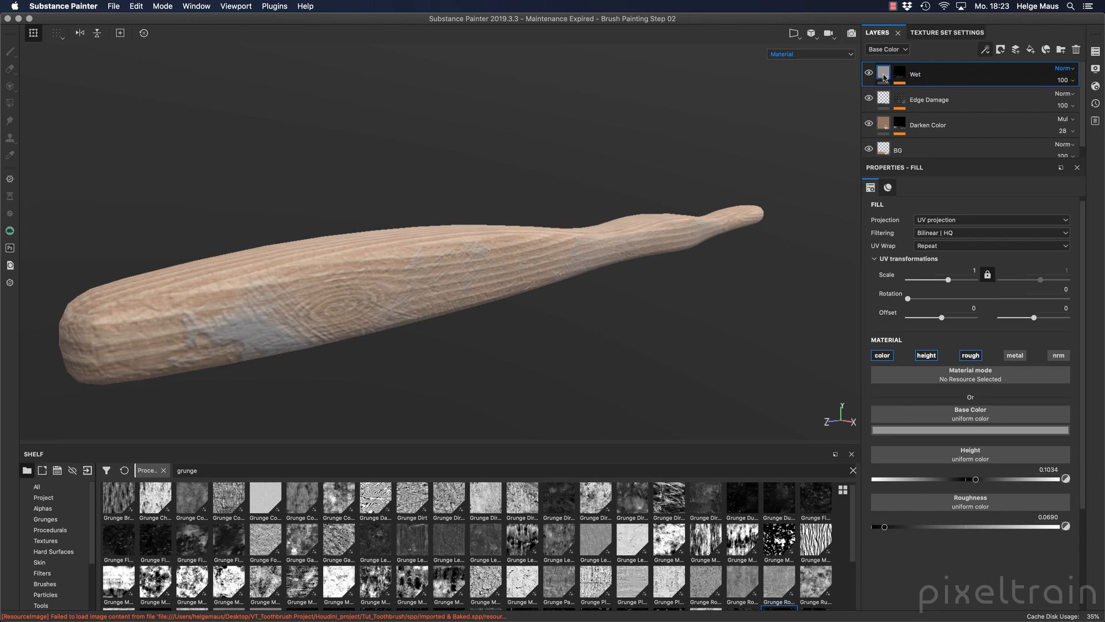
- Set the Wet layer's blending mode for the Base Color channel to Multiply
click(886, 50)
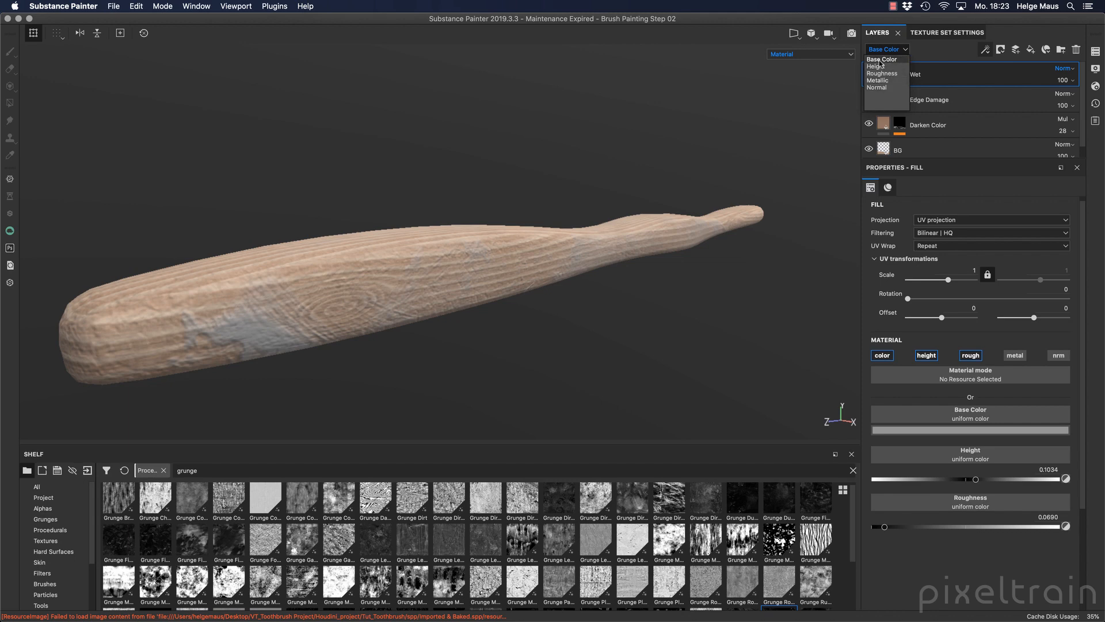
click(881, 59)
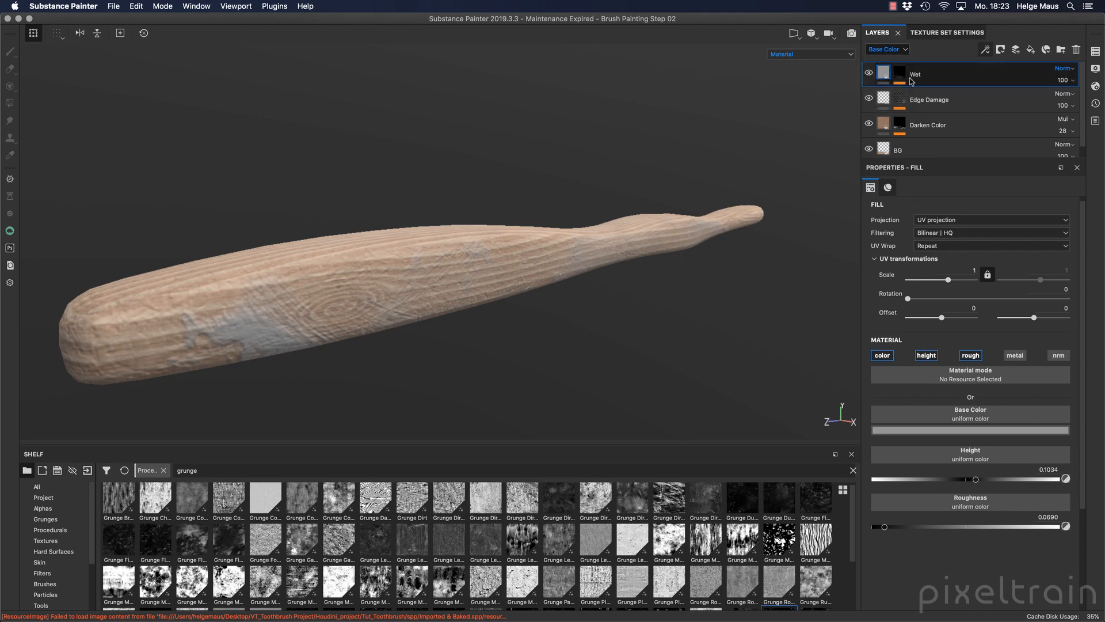
click(1065, 68)
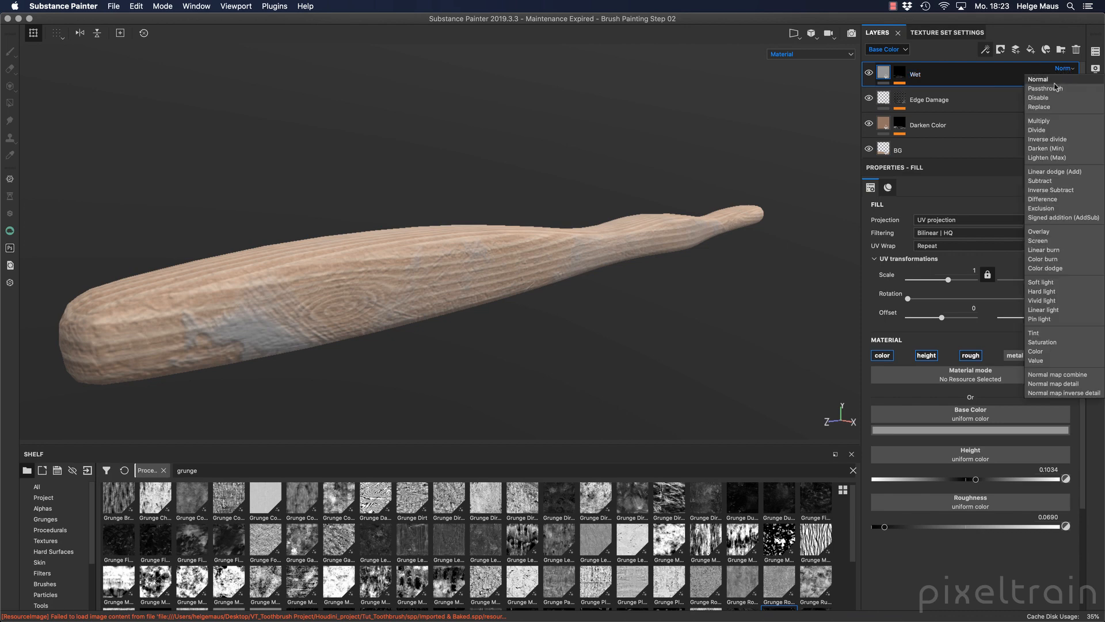
click(1045, 122)
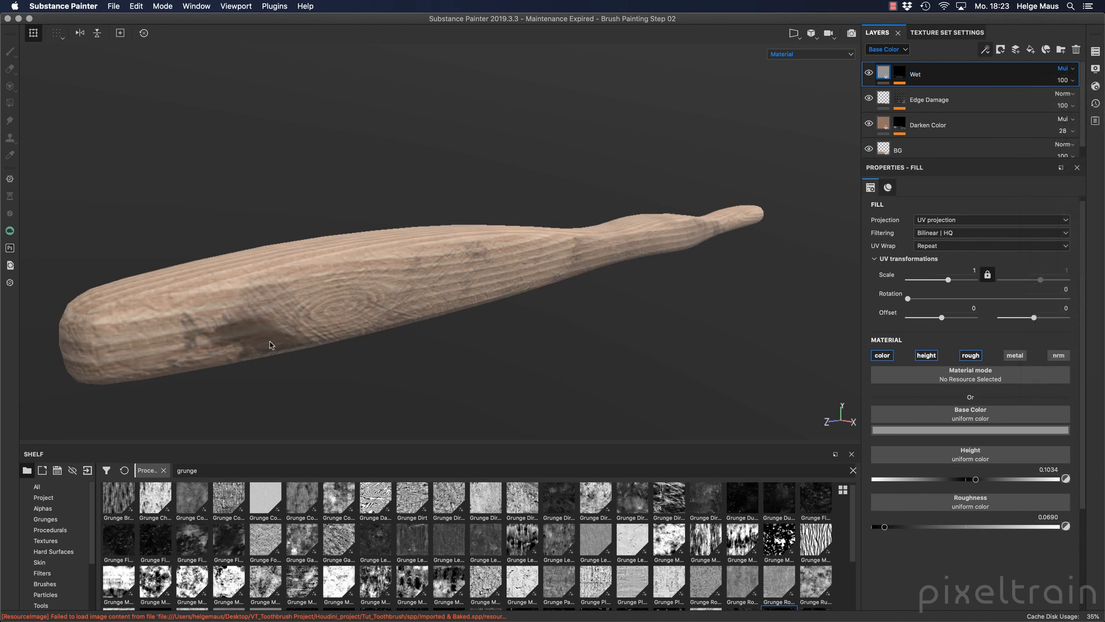
- Compare the Wet layer's blending mode in the Roughness channel with Base Color, and return to the Base Color view
click(890, 51)
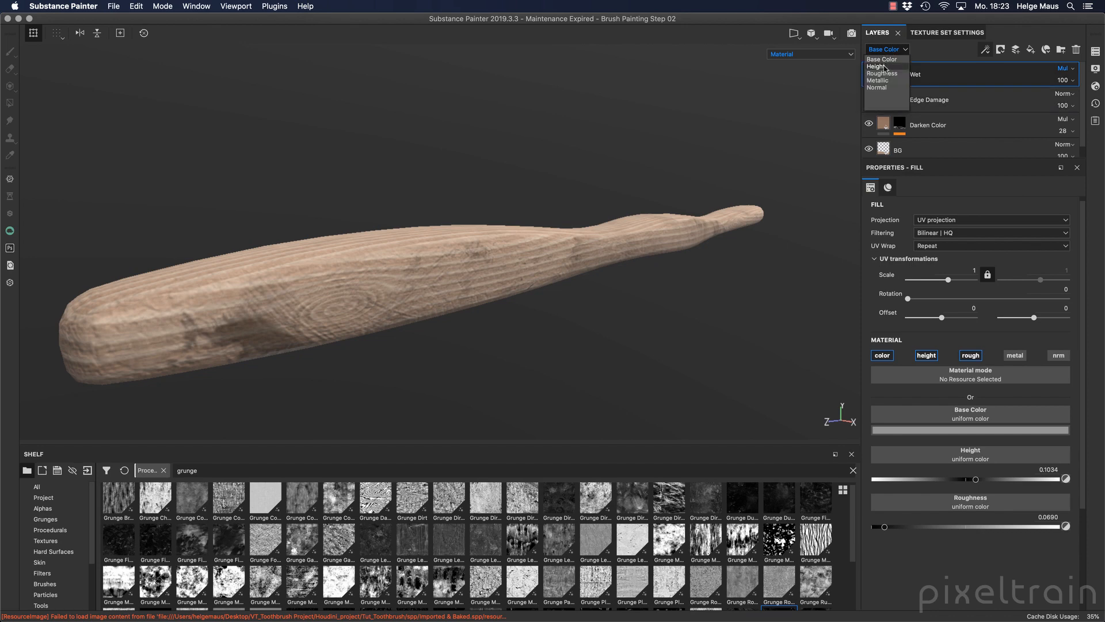
click(881, 73)
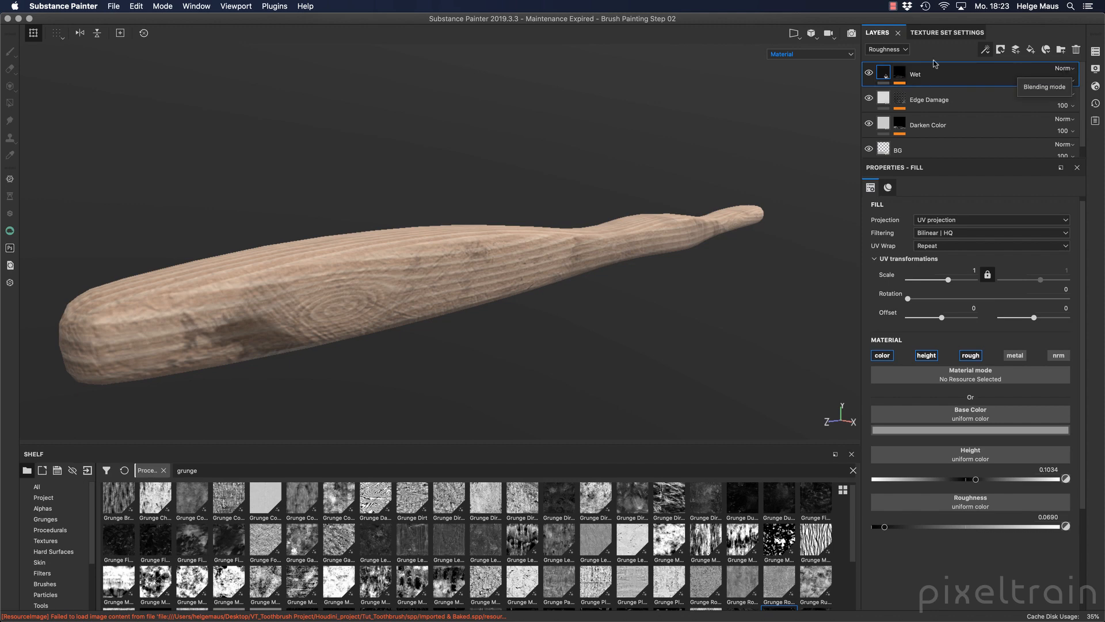
click(886, 50)
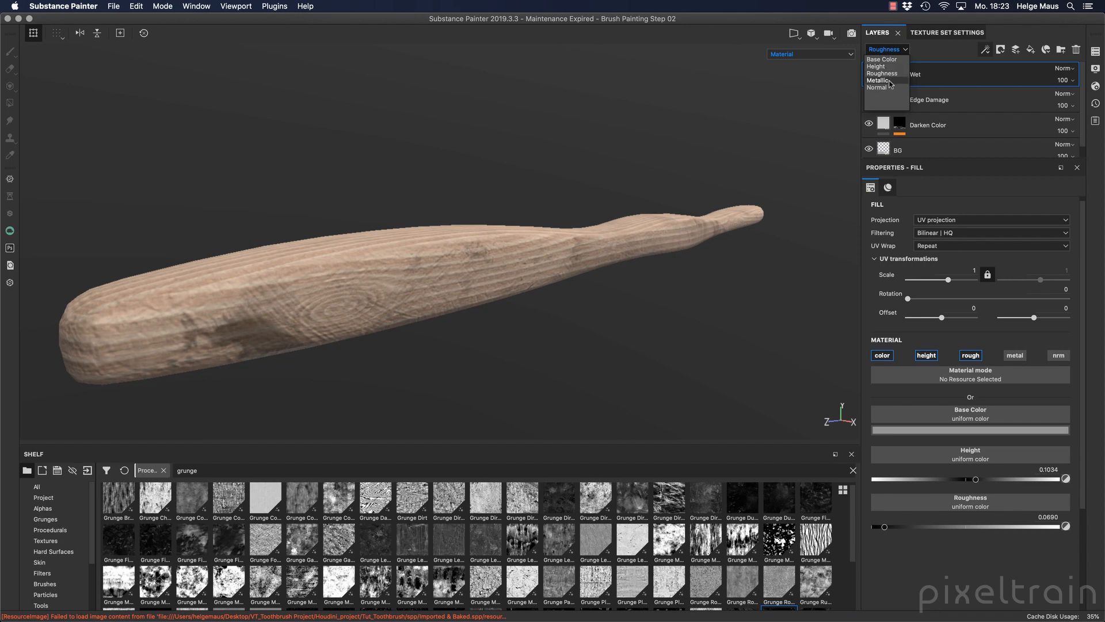
click(880, 60)
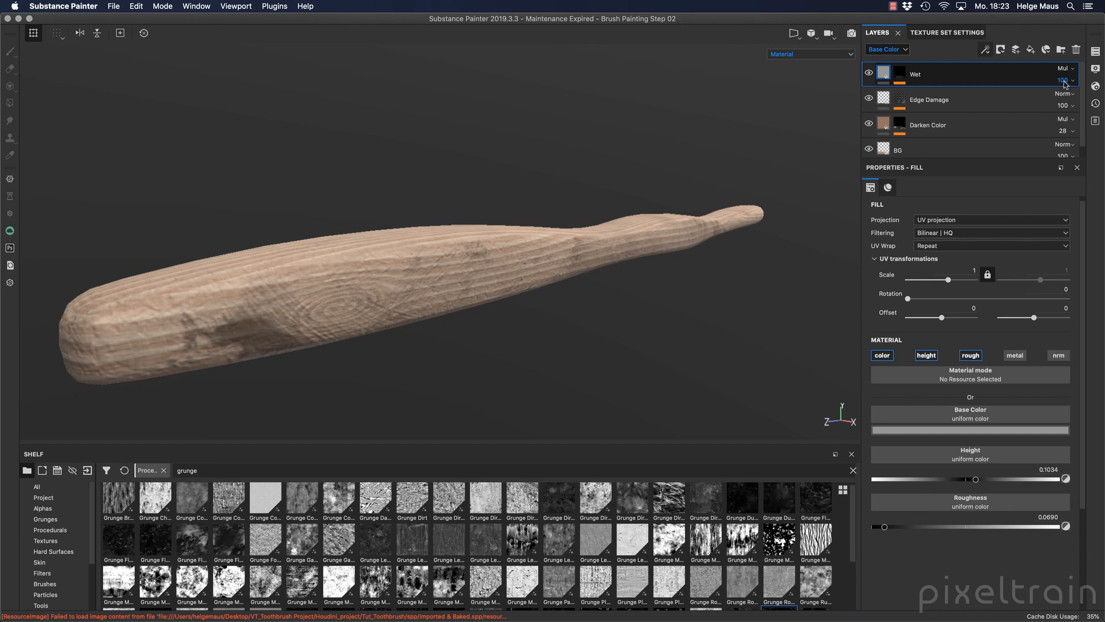
- Sample the Wet layer's base color from the wood on the handle and tone it down to RGB 0.353, 0.294, 0.264
click(965, 431)
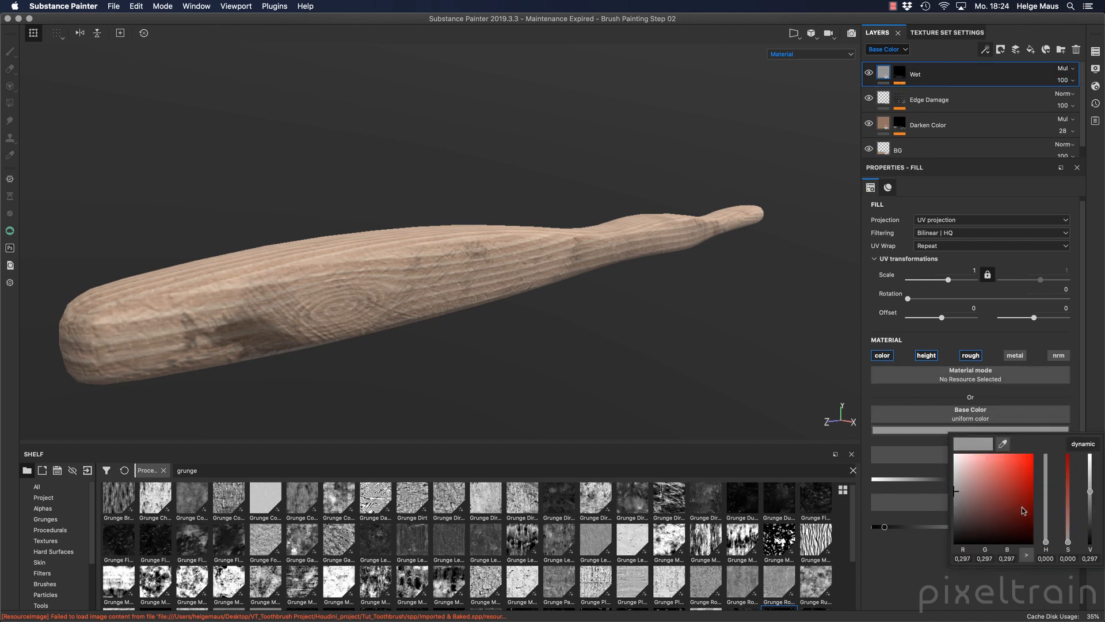
click(1003, 443)
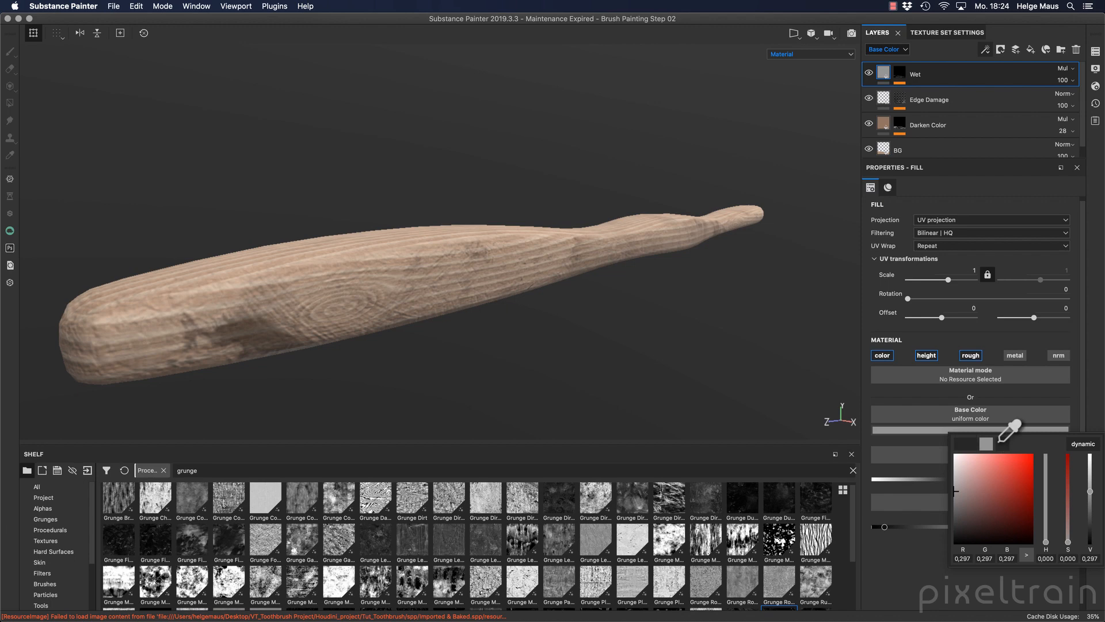
click(314, 271)
click(314, 269)
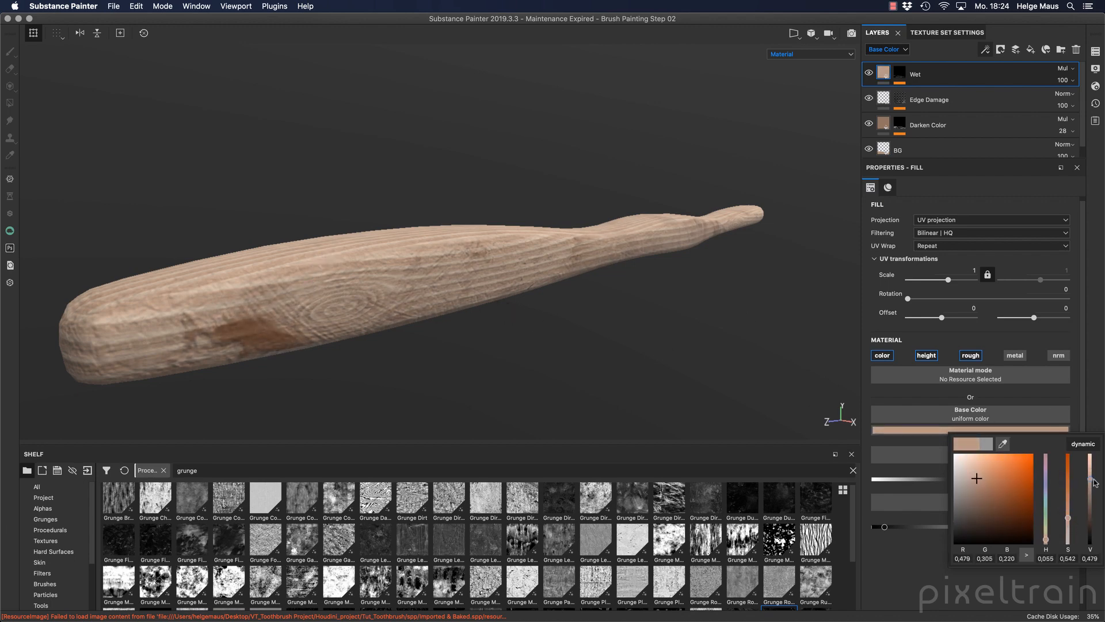
drag(1089, 479, 1068, 533)
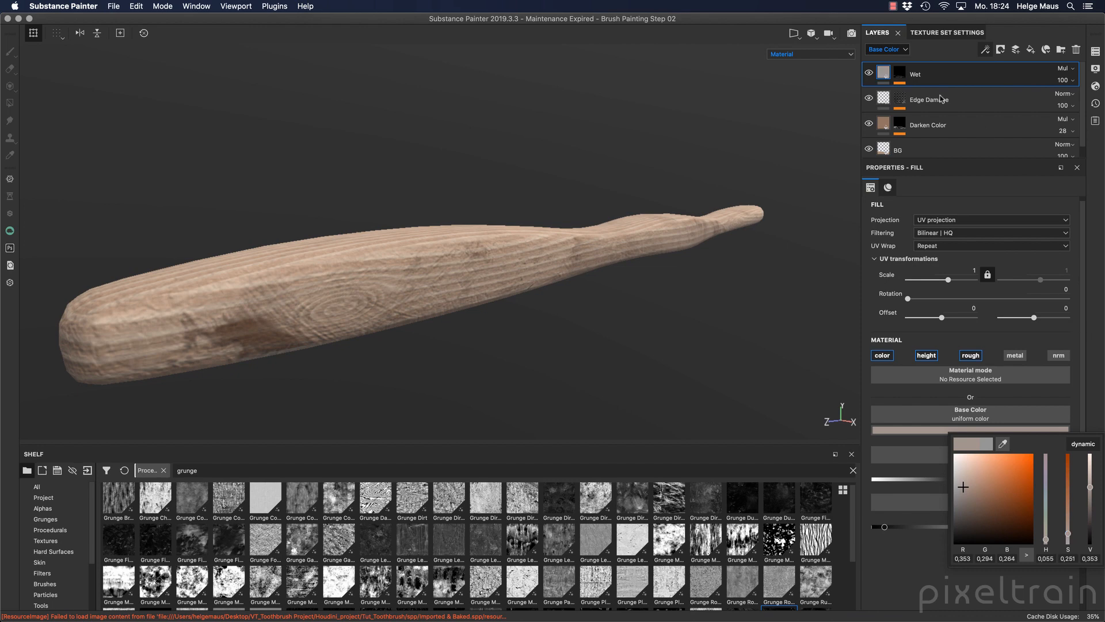
- Lower the Wet layer's opacity in the Base Color channel to 52
click(1065, 80)
drag(1098, 102, 1074, 105)
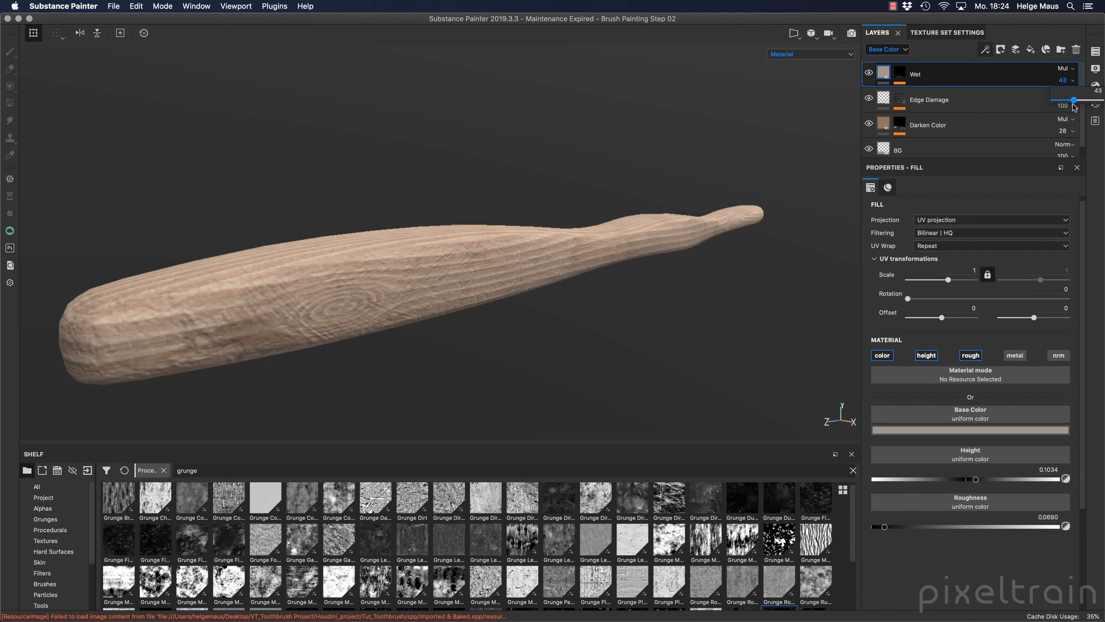
mouse_move(616, 323)
alt+mouse_down()
mouse_move(599, 407)
mouse_move(495, 234)
mouse_move(476, 257)
alt+mouse_up()
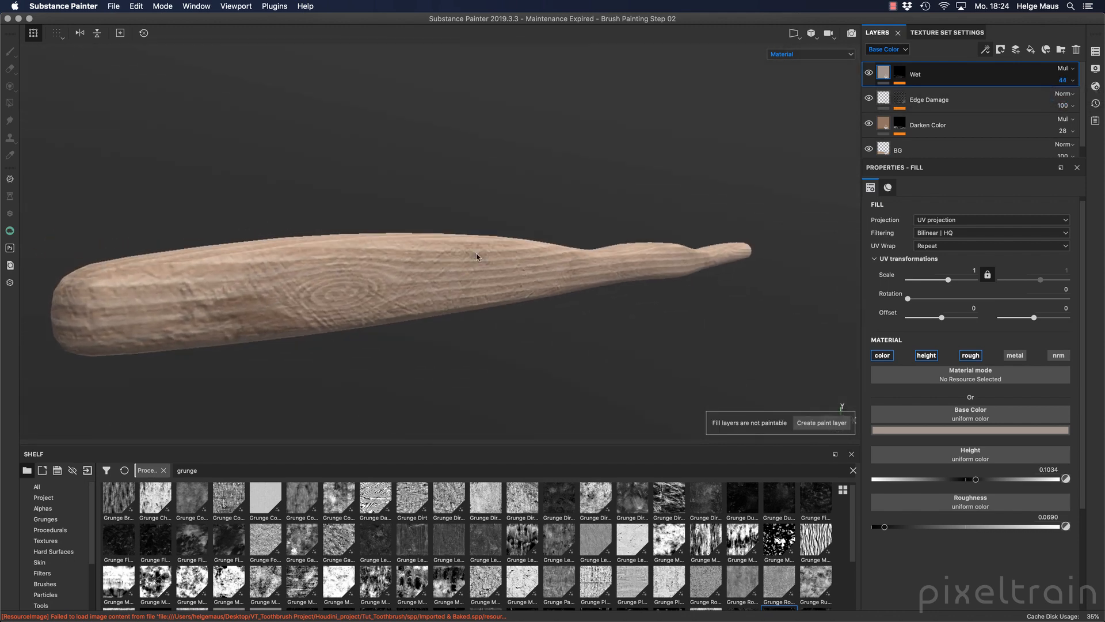
click(1073, 81)
drag(1074, 100, 1077, 102)
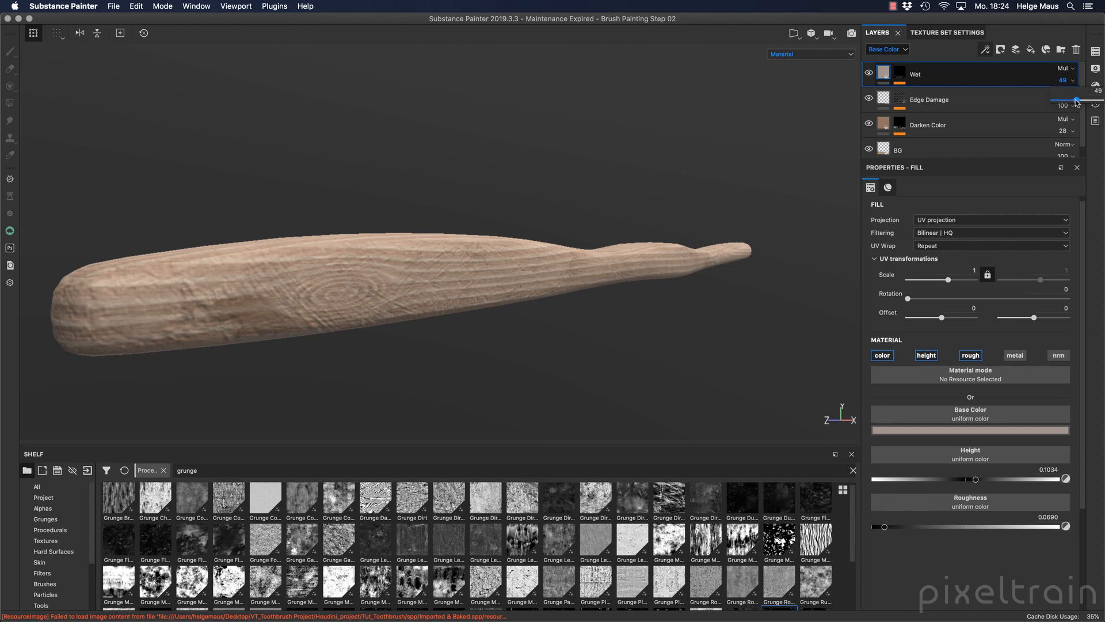
- Examine the wet patches over the whole handle from several angles and distances, ending with the Wet layer selected
alt+drag(586, 313, 609, 353)
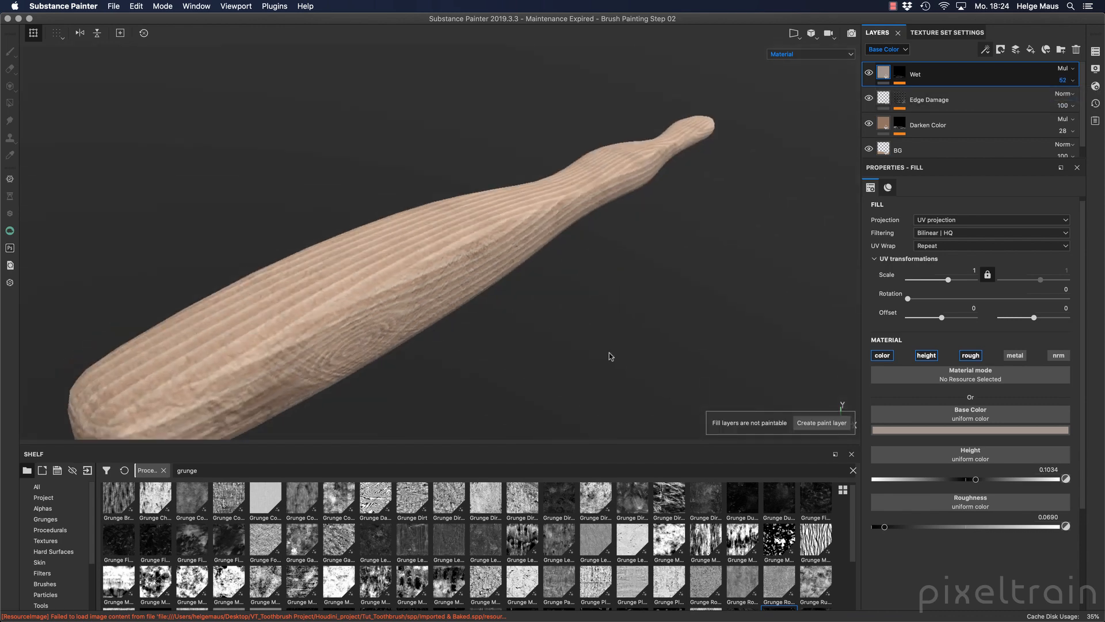
alt+right_drag(611, 349, 542, 336)
mouse_move(542, 336)
alt+mouse_down()
mouse_move(431, 267)
mouse_move(715, 247)
mouse_move(804, 217)
mouse_move(407, 269)
mouse_move(495, 265)
alt+mouse_up()
alt+middle_drag(495, 265, 288, 342)
alt+drag(466, 264, 231, 287)
alt+right_drag(230, 287, 104, 296)
alt+middle_drag(104, 296, 432, 274)
click(943, 98)
click(940, 73)
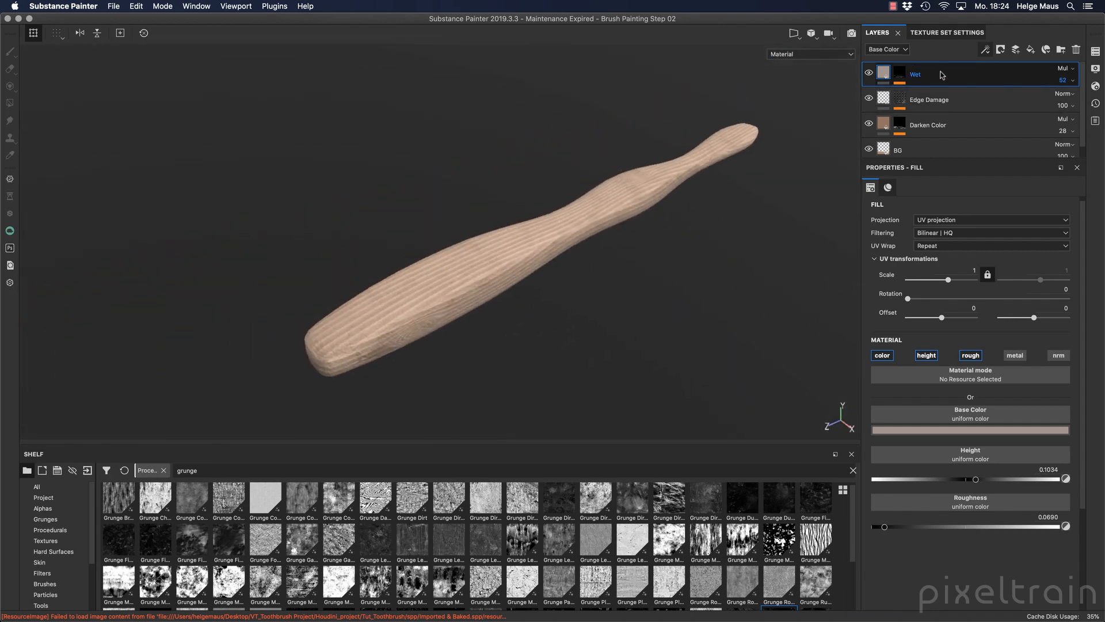